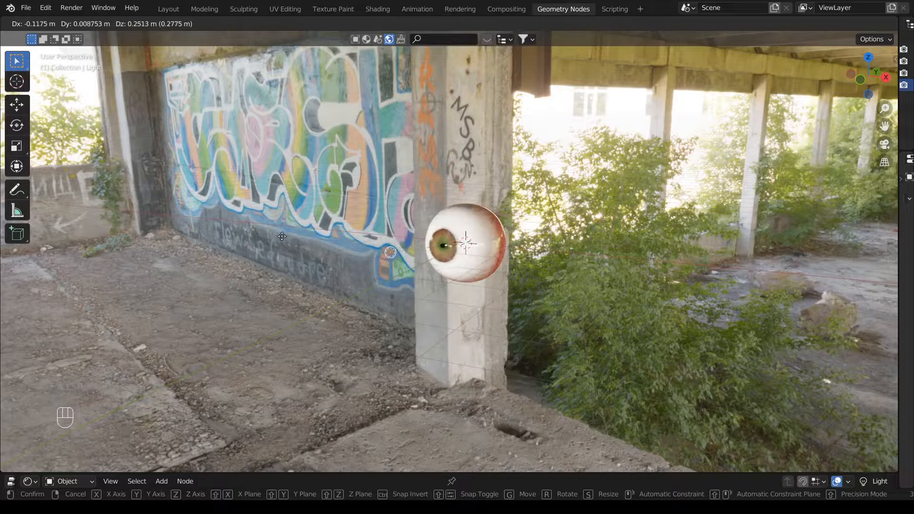
pyautogui.press('Escape')
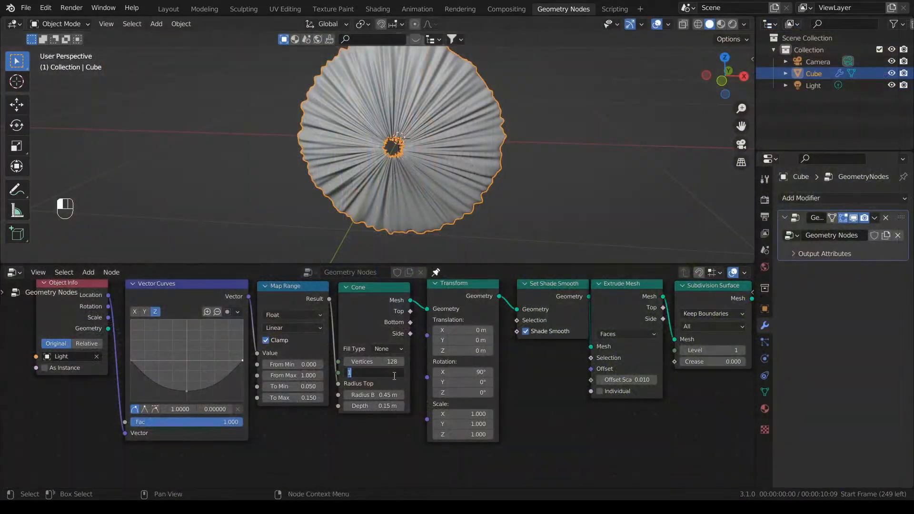
pyautogui.press('Return')
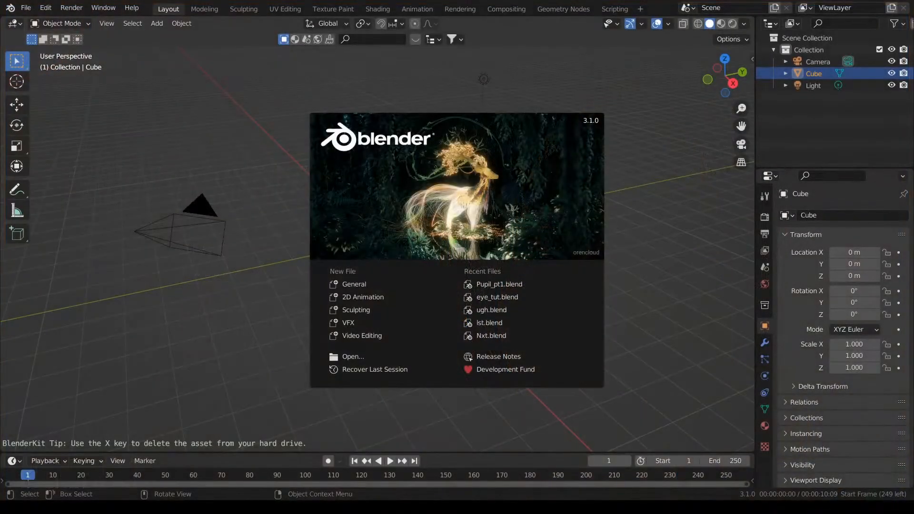
# Step: Dismiss the splash screen, then switch to the Geometry Nodes workspace and close its spreadsheet area
pyautogui.press('Escape')
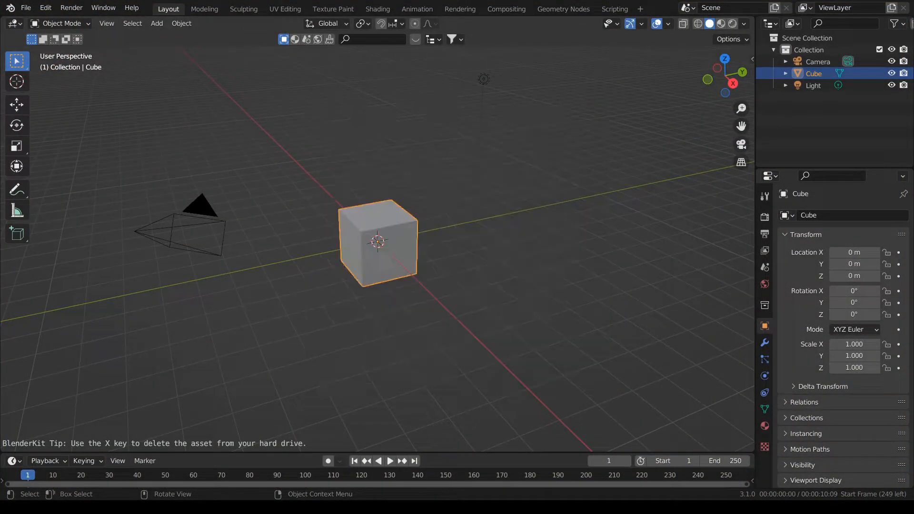
pyautogui.click(568, 10)
pyautogui.rightClick(248, 24)
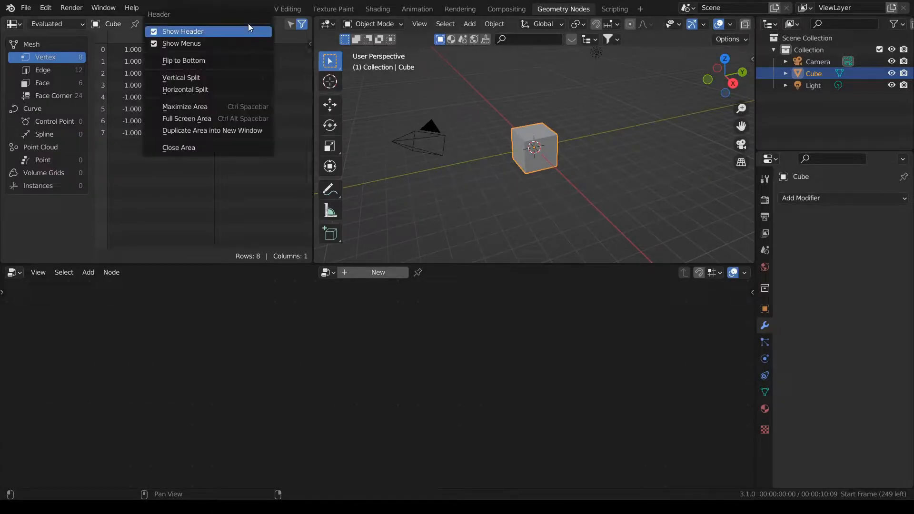
pyautogui.click(193, 147)
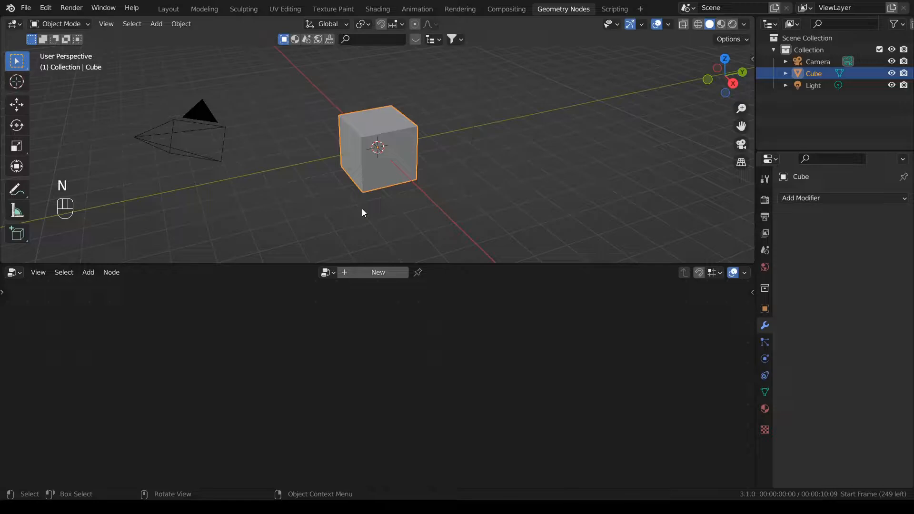
# Step: Create a new geometry node tree on the cube and insert a Cone node into the link to the Group Output
pyautogui.click(376, 272)
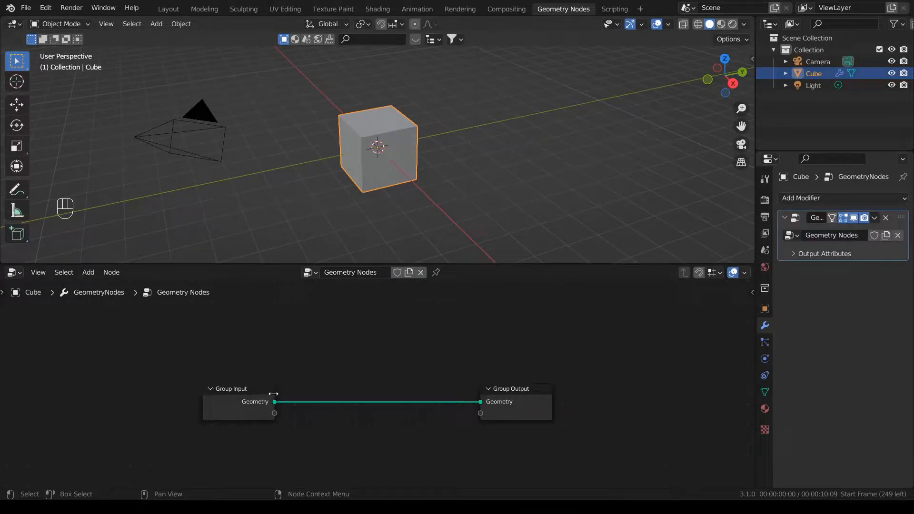
pyautogui.hotkey('shift', 'a')
pyautogui.write('cone')
pyautogui.press('Return')
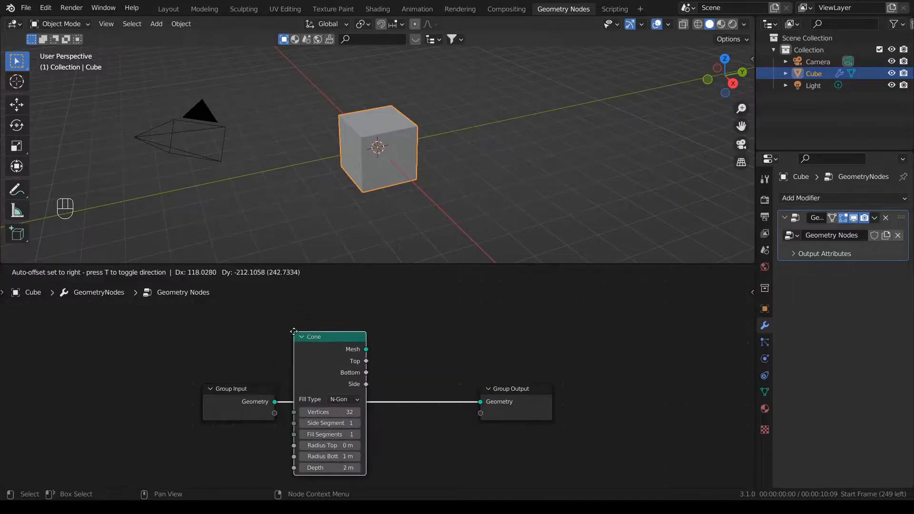
pyautogui.click(293, 351)
# Step: Insert a Transform node between the Cone and Group Output nodes and place it beside the Cone
pyautogui.hotkey('shift', 'a')
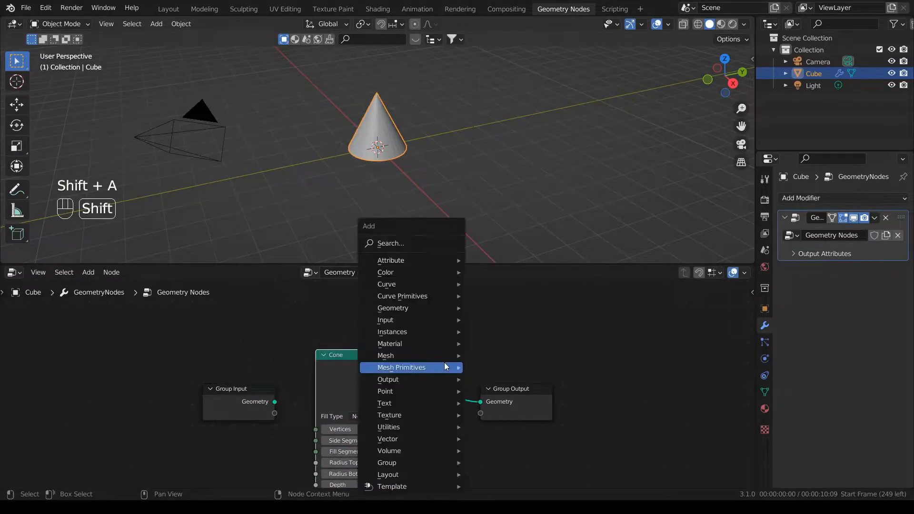
pyautogui.click(418, 244)
pyautogui.write('trans')
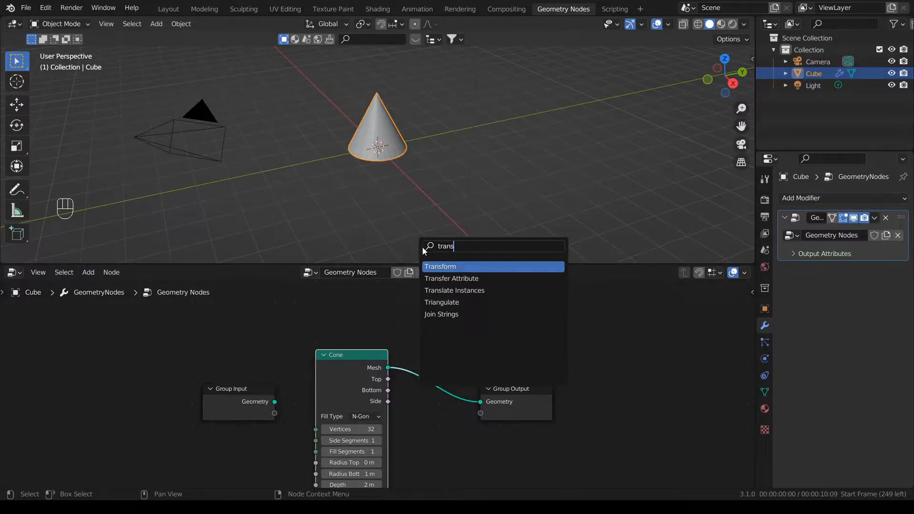
pyautogui.press('Return')
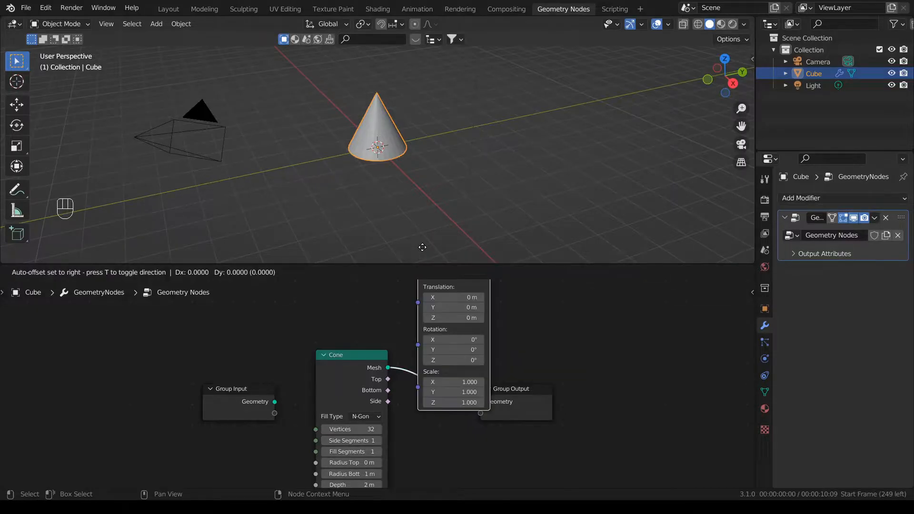
pyautogui.click(422, 247)
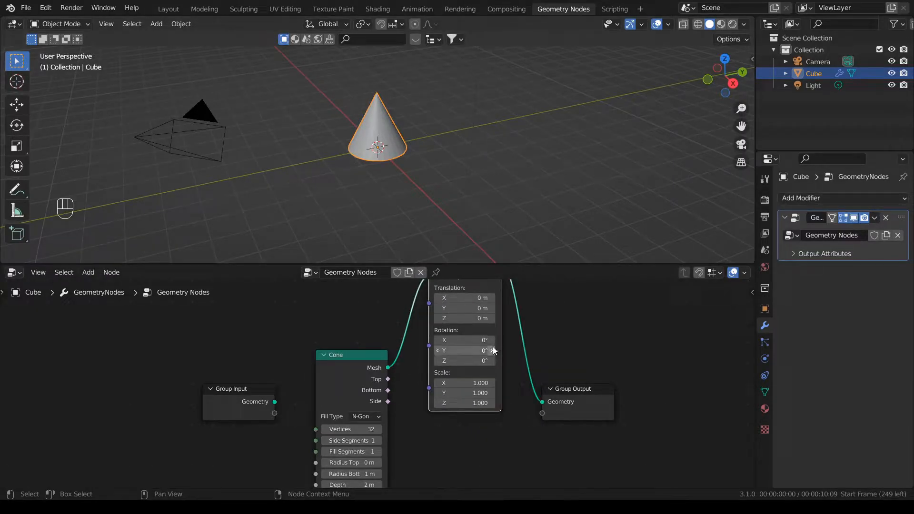
pyautogui.press('g')
pyautogui.click(455, 445)
# Step: Set the Transform node's X rotation to 90°
pyautogui.scroll(-1, 463, 431)
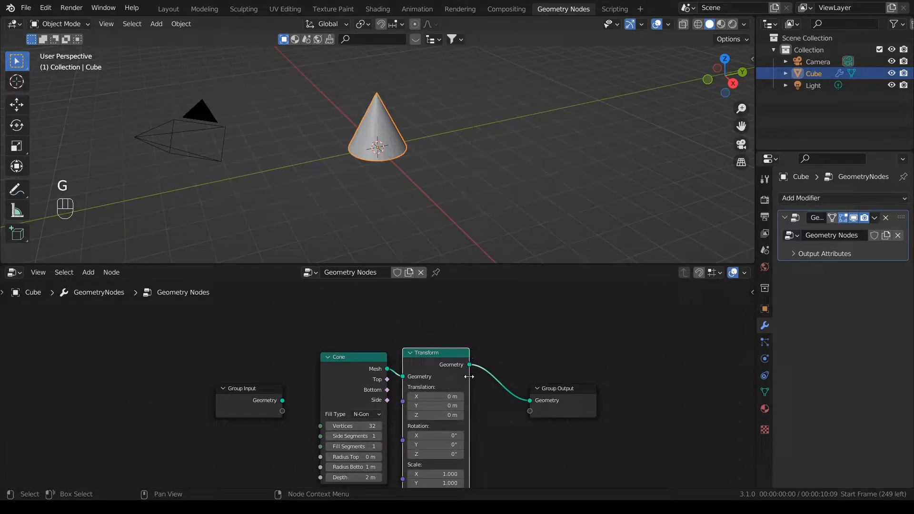
pyautogui.click(452, 435)
pyautogui.write('90')
pyautogui.press('Return')
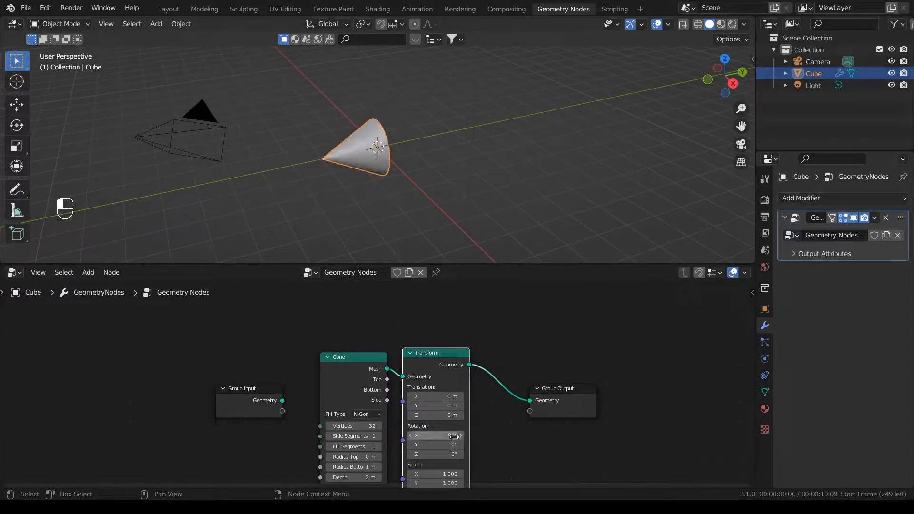
# Step: Set the Cone node's depth to 0.15 m and its bottom radius to 0.45 m
pyautogui.scroll(5, 455, 436)
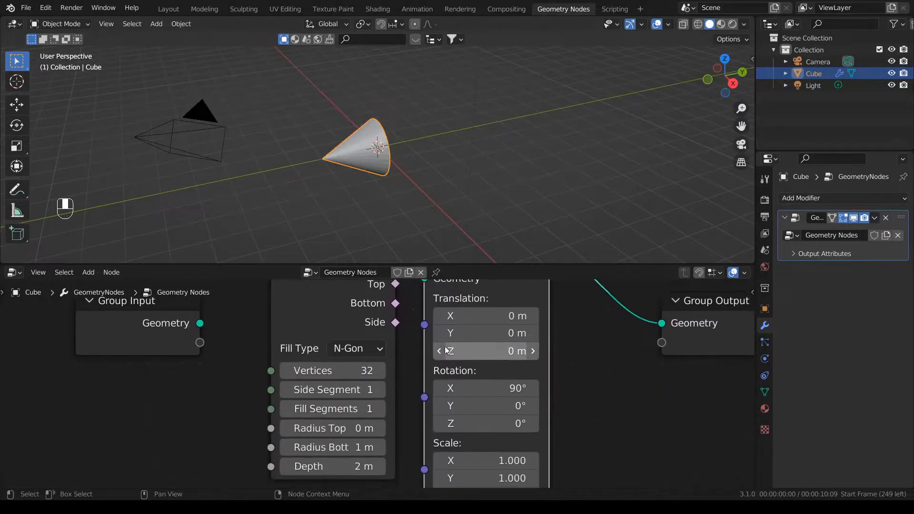
pyautogui.scroll(1, 464, 376)
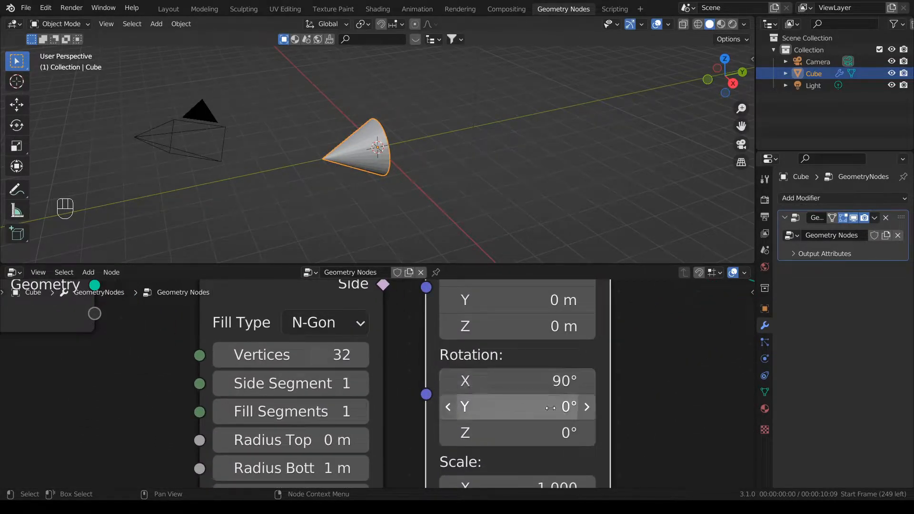
pyautogui.moveTo(333, 465); pyautogui.dragTo(356, 396, button='middle')
pyautogui.click(358, 427)
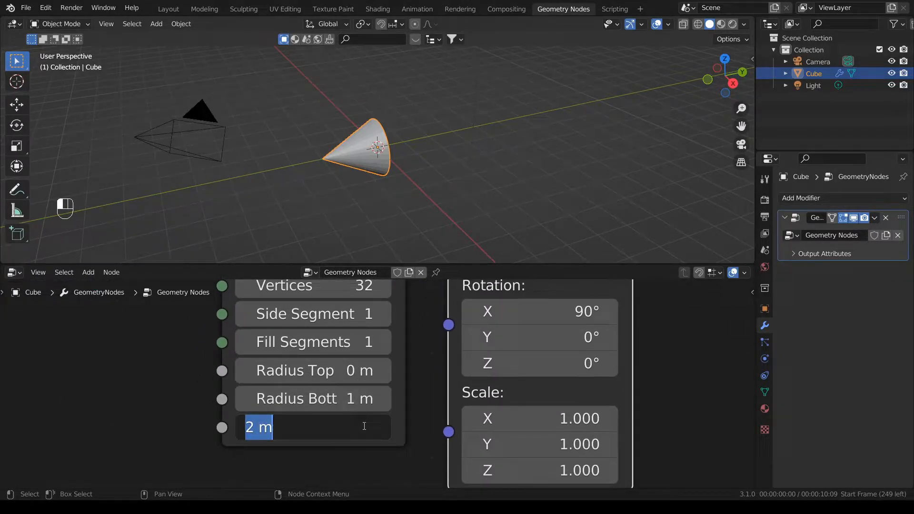
pyautogui.write('.15')
pyautogui.press('Return')
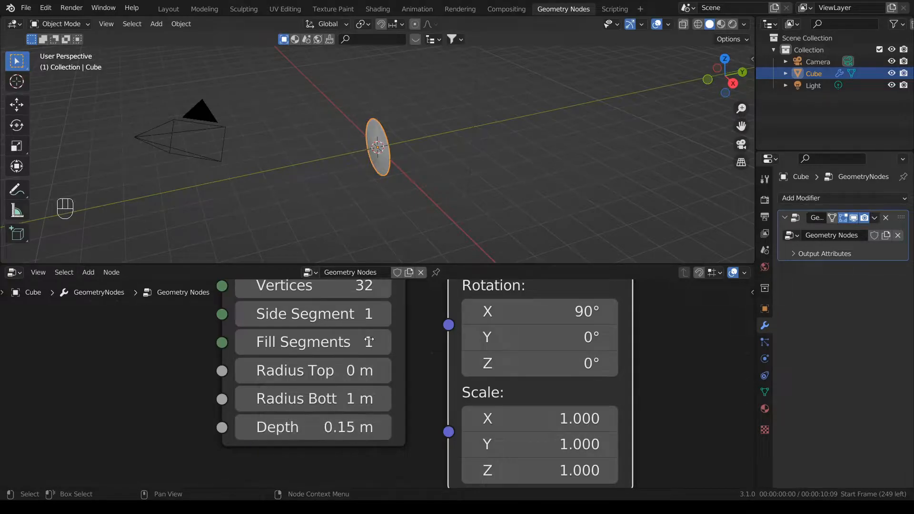
pyautogui.click(333, 398)
pyautogui.write('.45')
pyautogui.press('Return')
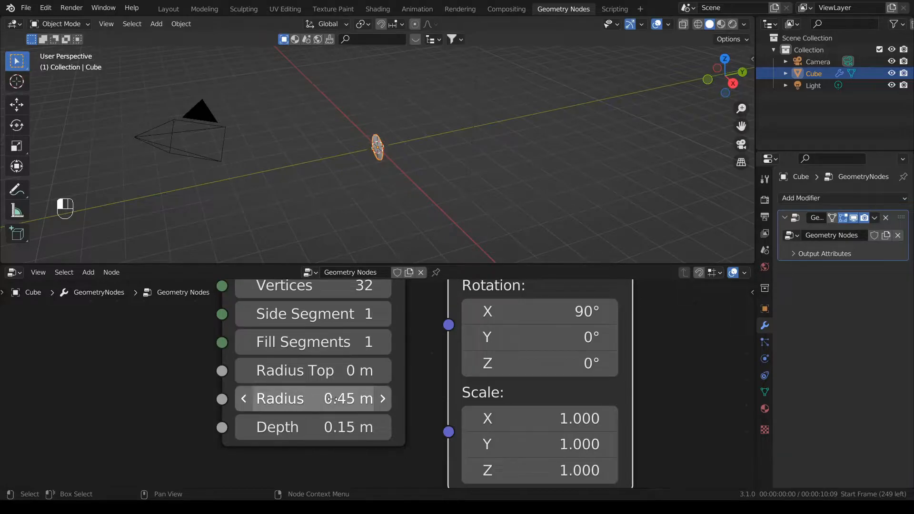
# Step: Set the Cone node's fill type to None and its top radius to 0.05 m
pyautogui.scroll(8, 384, 166)
pyautogui.moveTo(366, 147); pyautogui.dragTo(385, 202, button='middle')
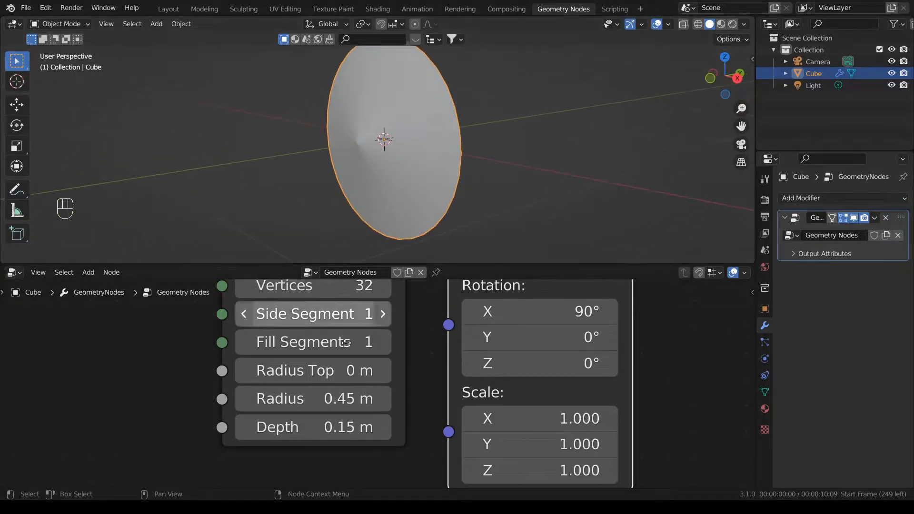
pyautogui.scroll(-3, 352, 317)
pyautogui.click(358, 314)
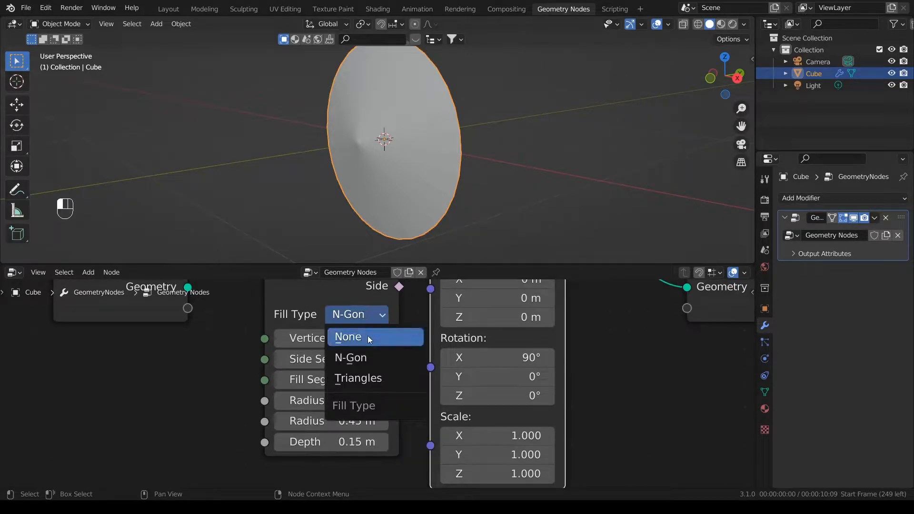
pyautogui.click(366, 339)
pyautogui.click(356, 380)
pyautogui.write('.05')
pyautogui.press('Return')
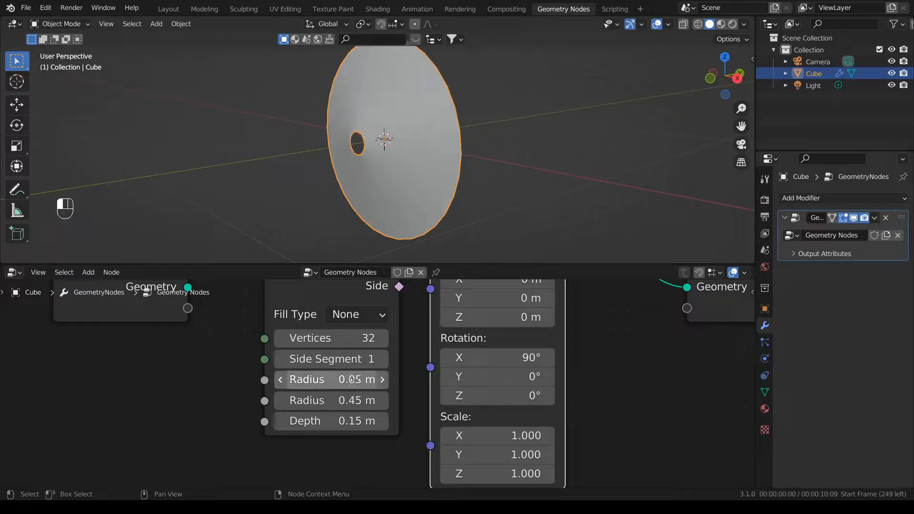
# Step: Move the Group Input node above the others and add an Object Info node for the Light, well before the Cone node
pyautogui.scroll(-4, 354, 380)
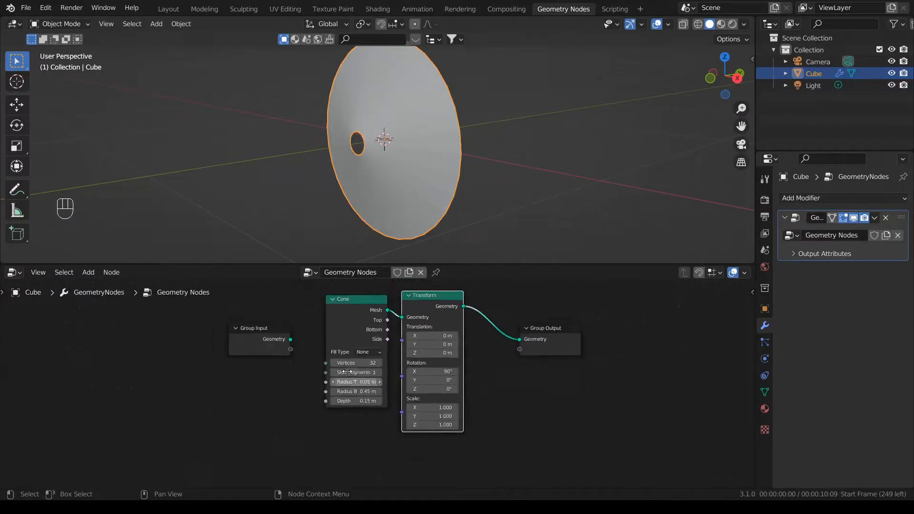
pyautogui.scroll(-1, 364, 393)
pyautogui.moveTo(365, 393); pyautogui.dragTo(369, 422, button='middle')
pyautogui.moveTo(286, 416); pyautogui.dragTo(279, 317)
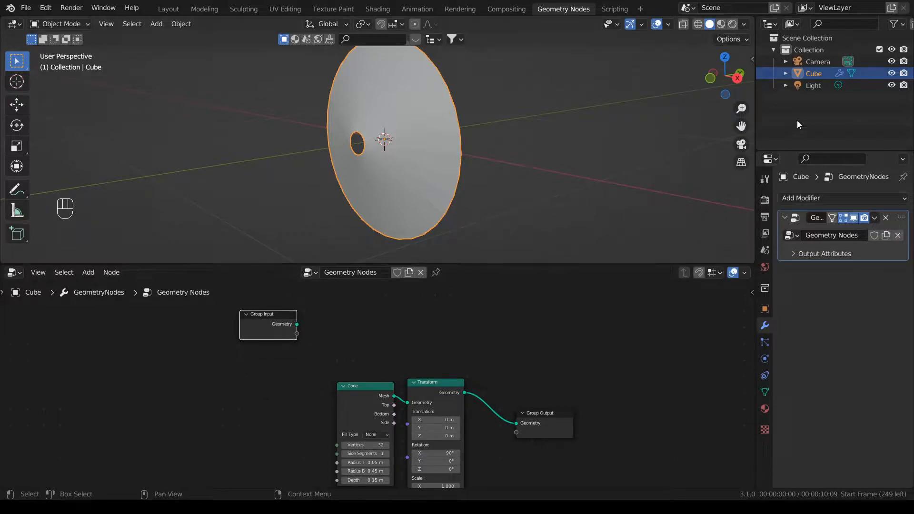
pyautogui.moveTo(823, 84); pyautogui.dragTo(49, 428)
pyautogui.scroll(3, 183, 368)
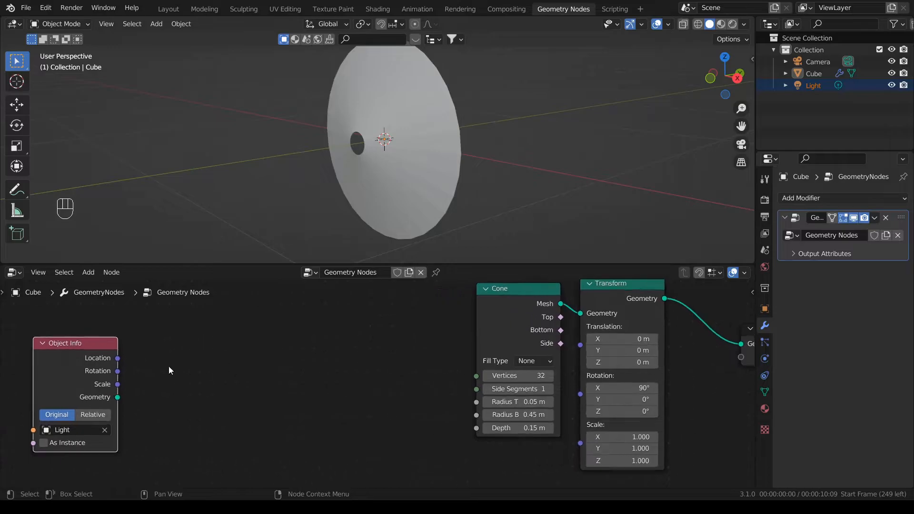
pyautogui.moveTo(104, 351); pyautogui.dragTo(172, 324)
# Step: Add a Vector Curves node beside Object Info, with the Light's Location feeding its Vector input
pyautogui.write('vec')
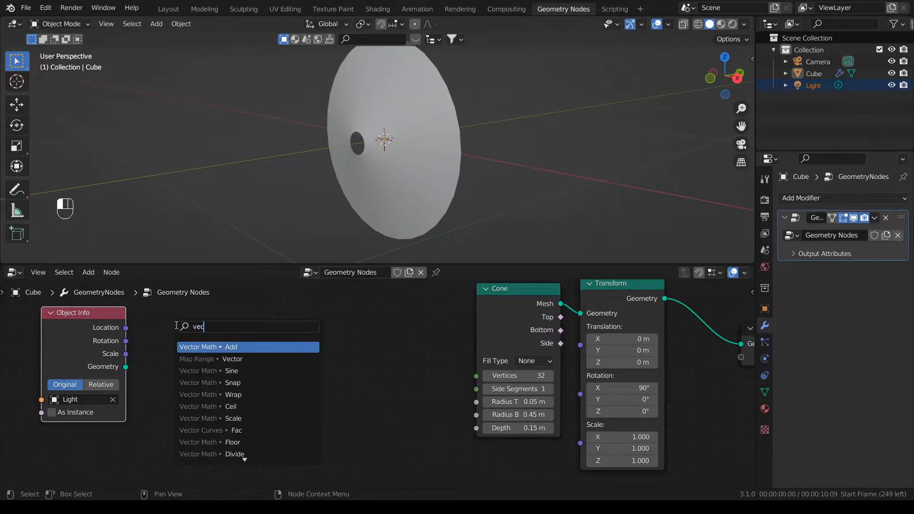
pyautogui.write('tor curve')
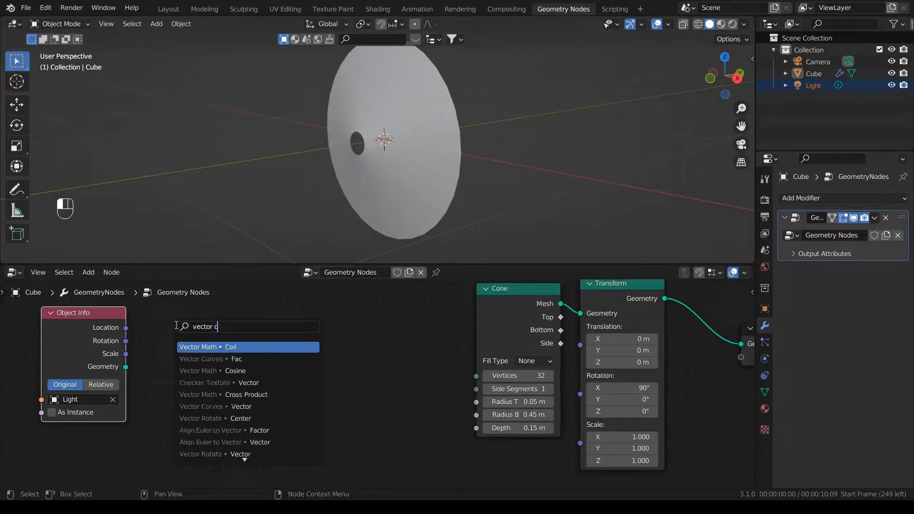
pyautogui.press('Down')
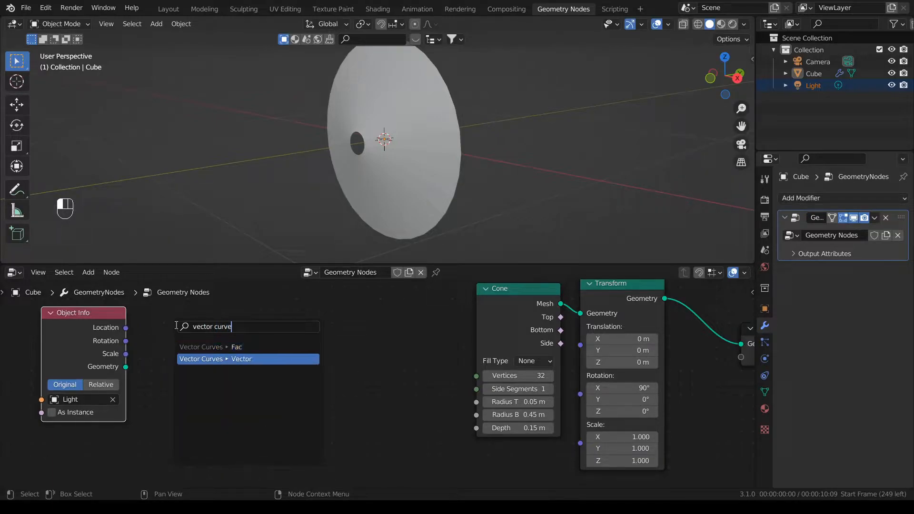
pyautogui.press('Return')
pyautogui.click(151, 322)
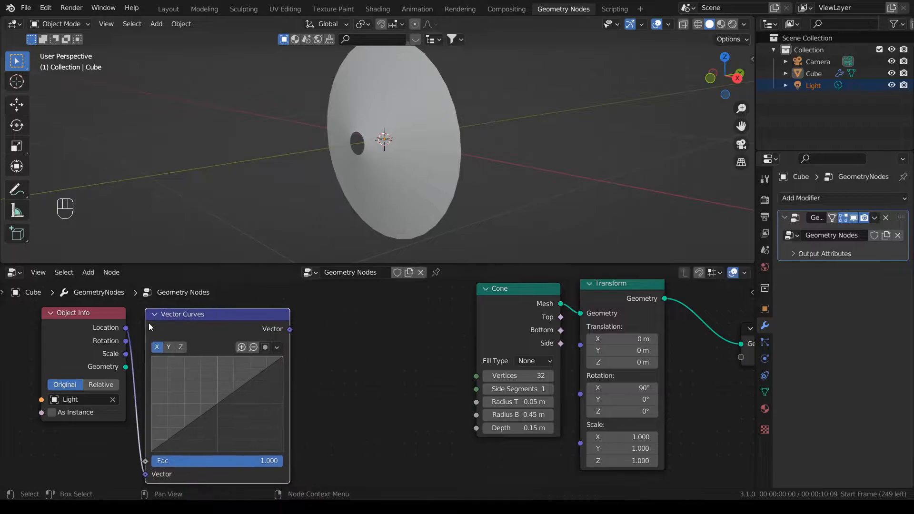
# Step: Set the height of the first point on the Vector Curves node's X curve to 0
pyautogui.moveTo(206, 439); pyautogui.dragTo(217, 424, button='middle')
pyautogui.scroll(1, 217, 424)
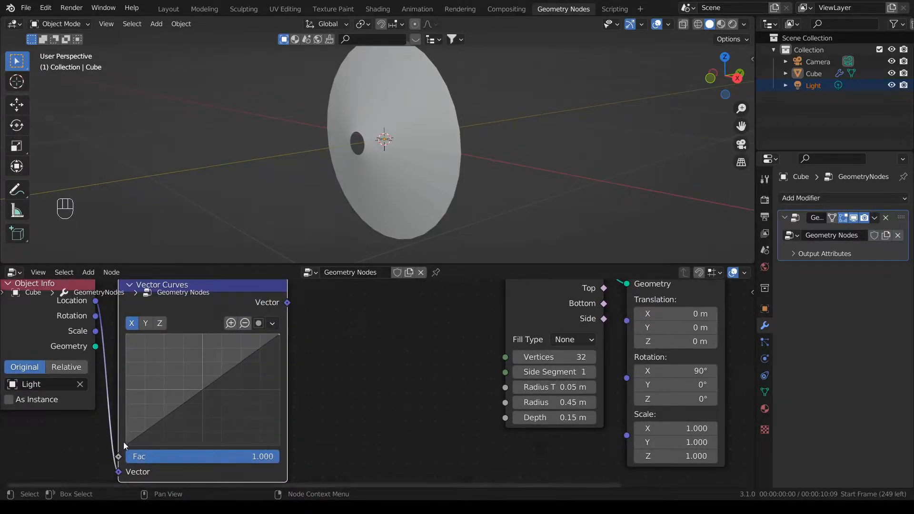
pyautogui.click(126, 444)
pyautogui.click(243, 456)
pyautogui.write('0')
pyautogui.press('Return')
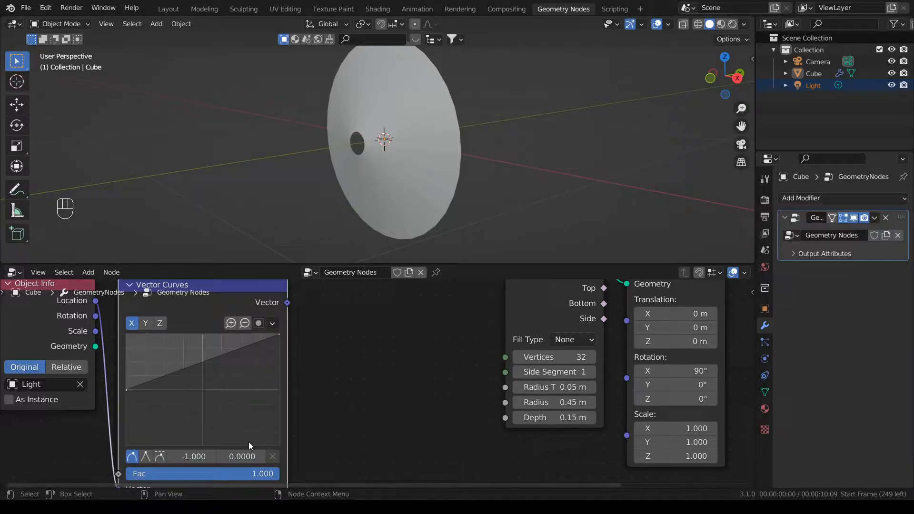
# Step: Add a middle point to the X curve and place it at 0, -0.75
pyautogui.click(202, 361)
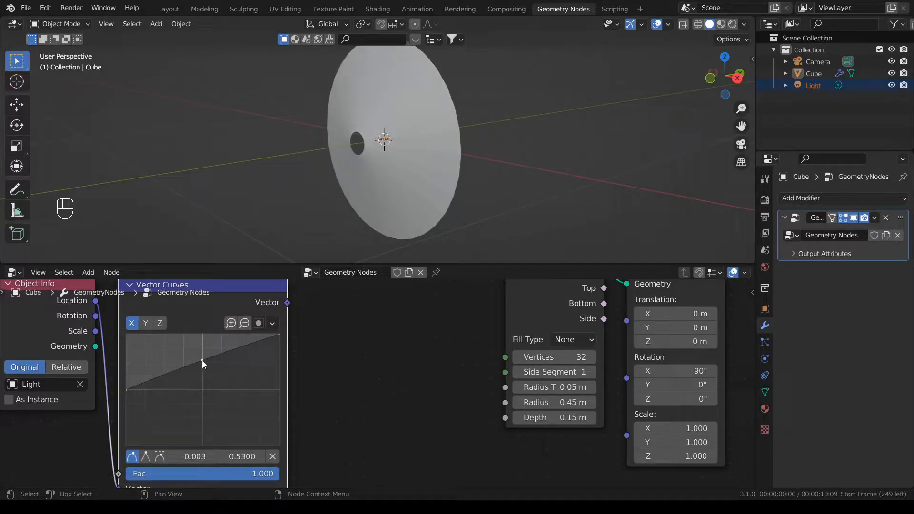
pyautogui.click(206, 456)
pyautogui.write('0')
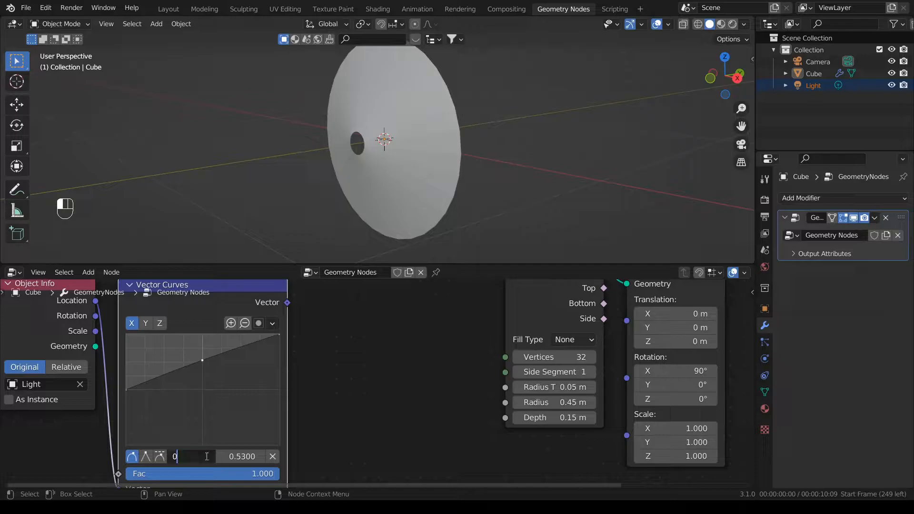
pyautogui.press('Tab')
pyautogui.write('-0')
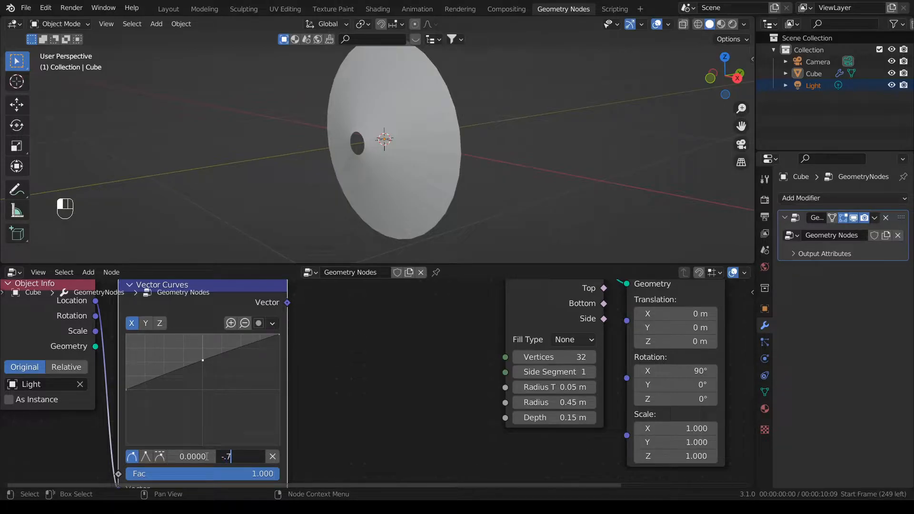
pyautogui.write('.75')
pyautogui.press('Return')
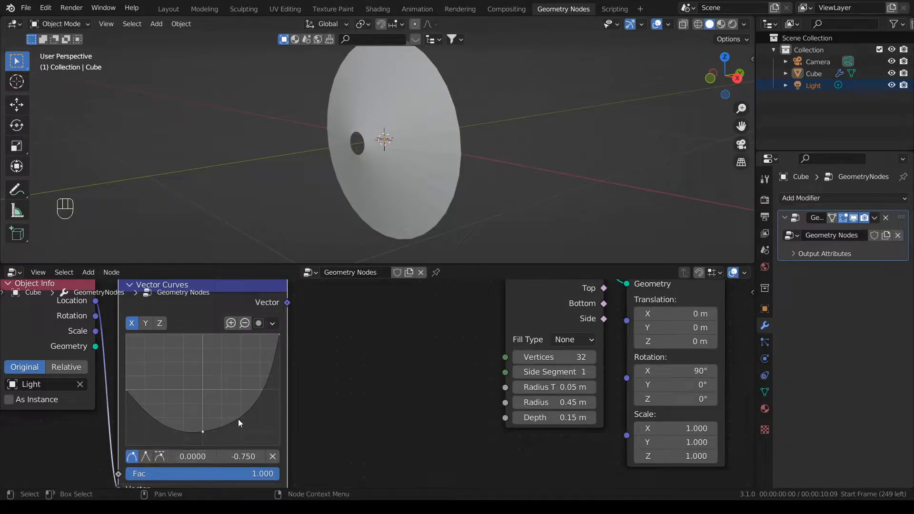
# Step: Edit the height of the X curve's last point, then switch the Vector Curves node to its Y curve
pyautogui.click(278, 335)
pyautogui.click(236, 457)
pyautogui.press('Return')
pyautogui.click(147, 327)
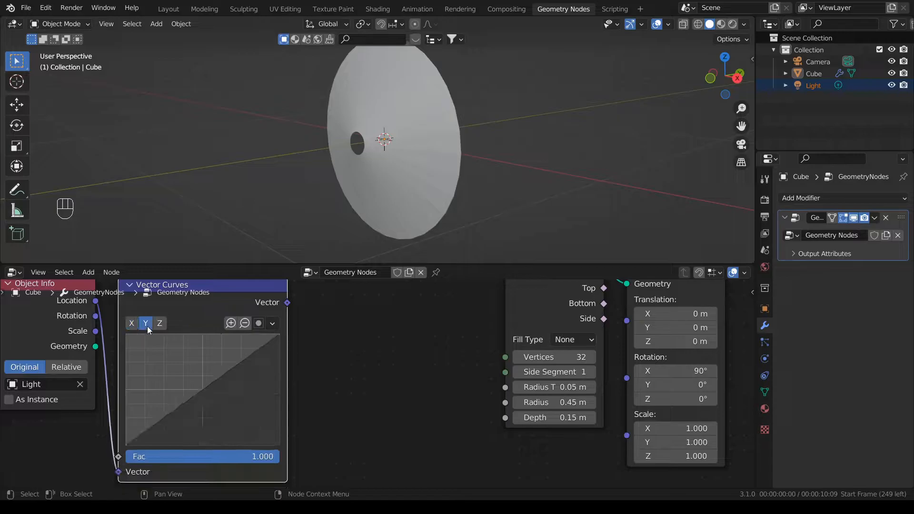
# Step: Set the height of the first point on the Vector Curves node's Y curve to 0
pyautogui.click(127, 444)
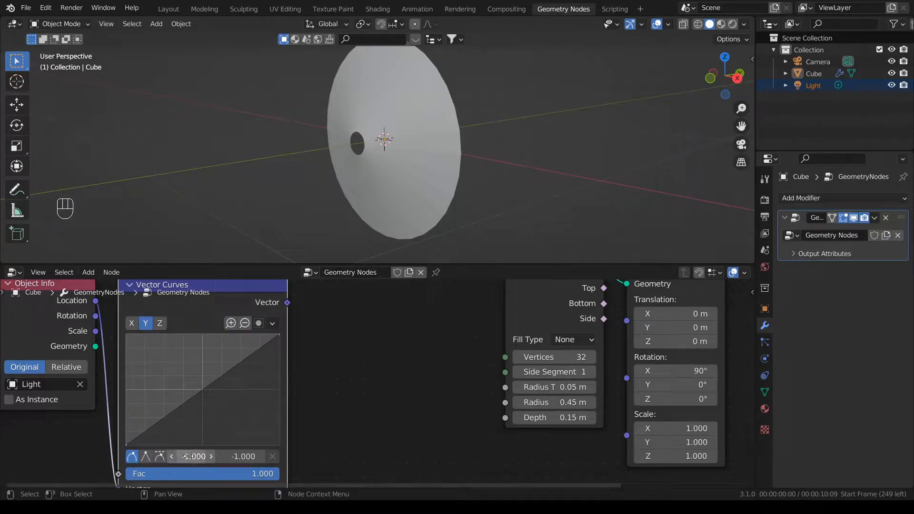
pyautogui.click(242, 457)
pyautogui.write('0')
pyautogui.press('Return')
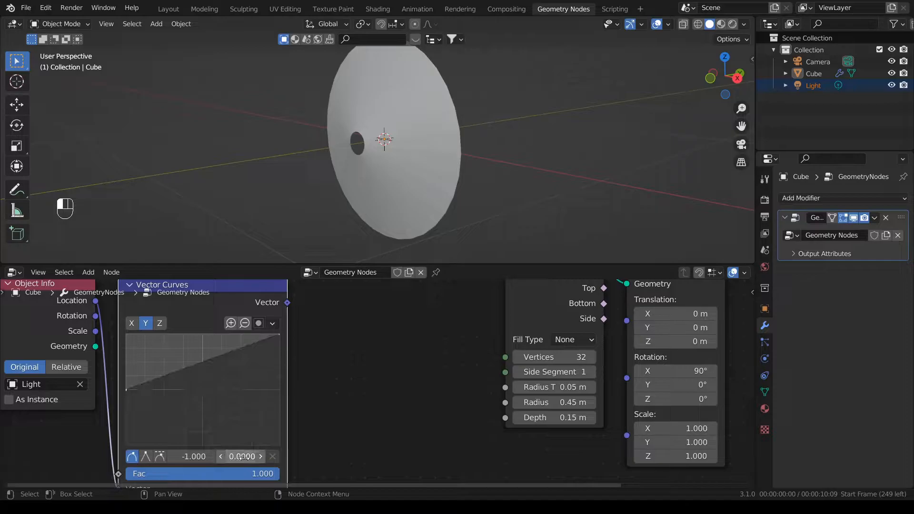
# Step: Add a middle point to the Y curve and place it at 0, -0.75
pyautogui.click(201, 363)
pyautogui.click(192, 456)
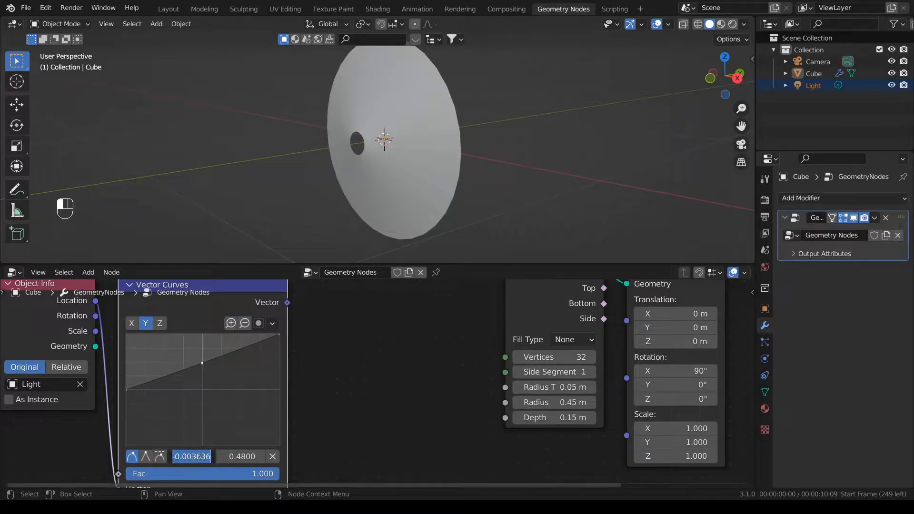
pyautogui.write('0')
pyautogui.press('Tab')
pyautogui.write('-')
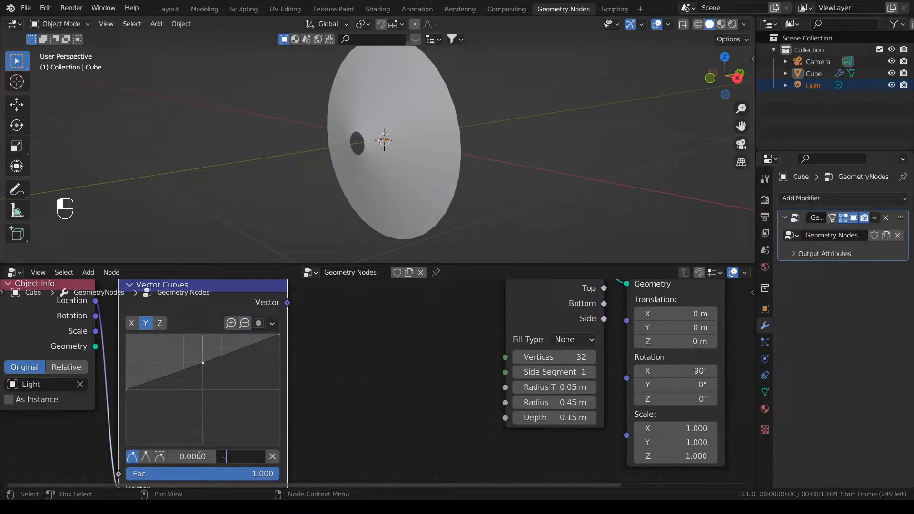
pyautogui.press('Tab')
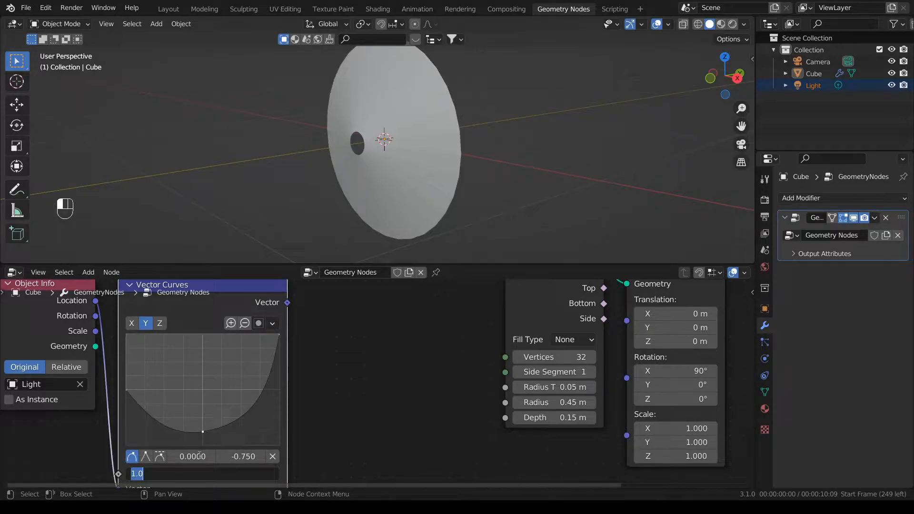
# Step: Set the height of the Y curve's last point to 0
pyautogui.click(277, 337)
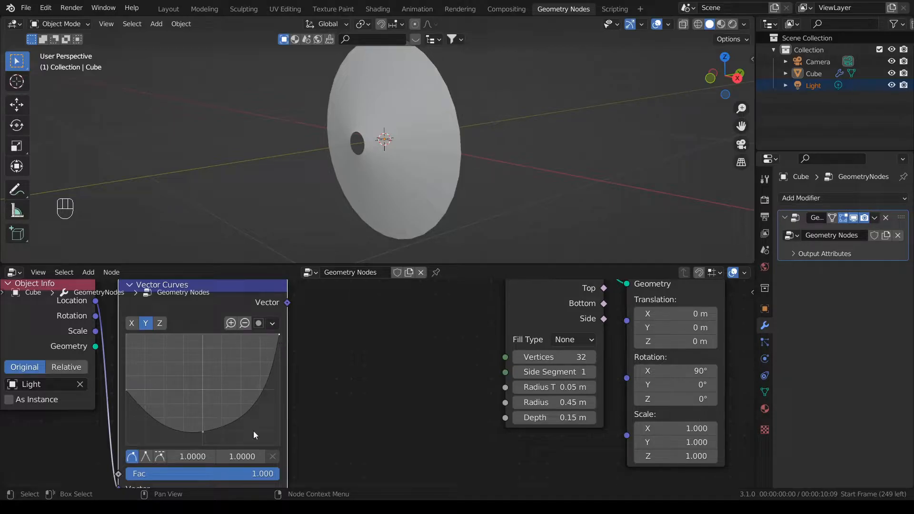
pyautogui.click(251, 457)
pyautogui.write('0')
pyautogui.press('Return')
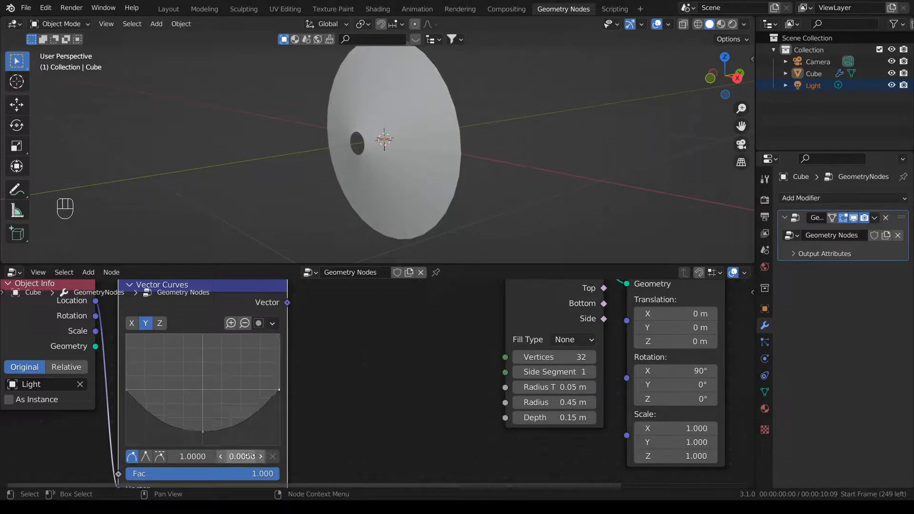
# Step: Switch the Vector Curves node to its Z curve and set the first point's height to 0
pyautogui.click(163, 324)
pyautogui.click(128, 446)
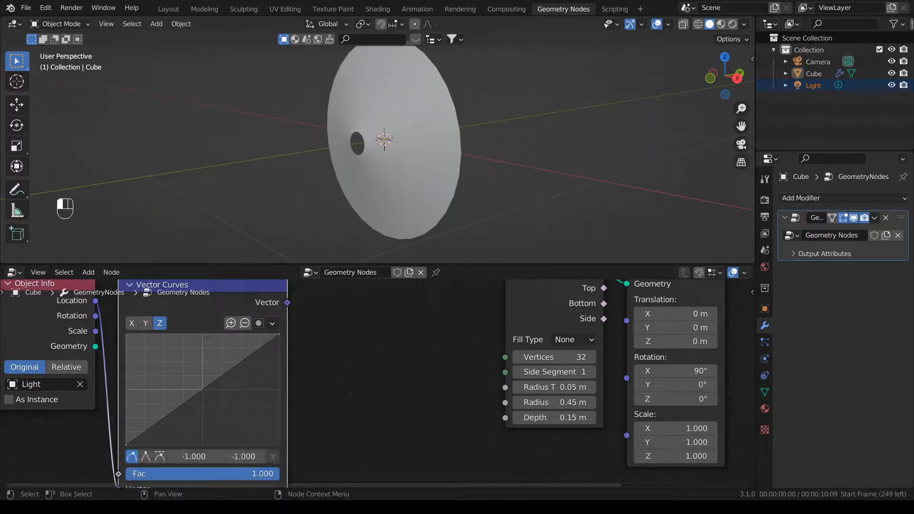
pyautogui.click(249, 458)
pyautogui.write('0')
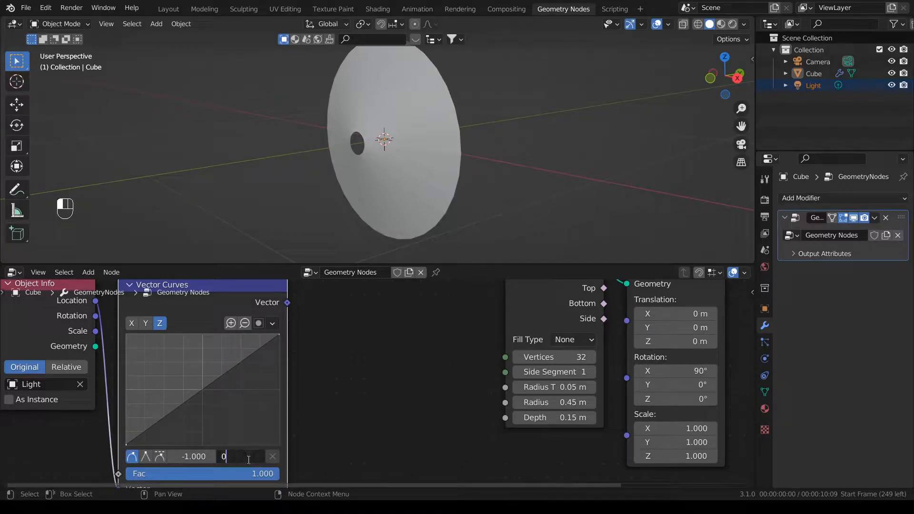
pyautogui.press('Return')
# Step: Add a middle point to the Z curve and place it at 0, -0.75
pyautogui.click(202, 362)
pyautogui.click(206, 457)
pyautogui.write('0')
pyautogui.press('Tab')
pyautogui.write('-0')
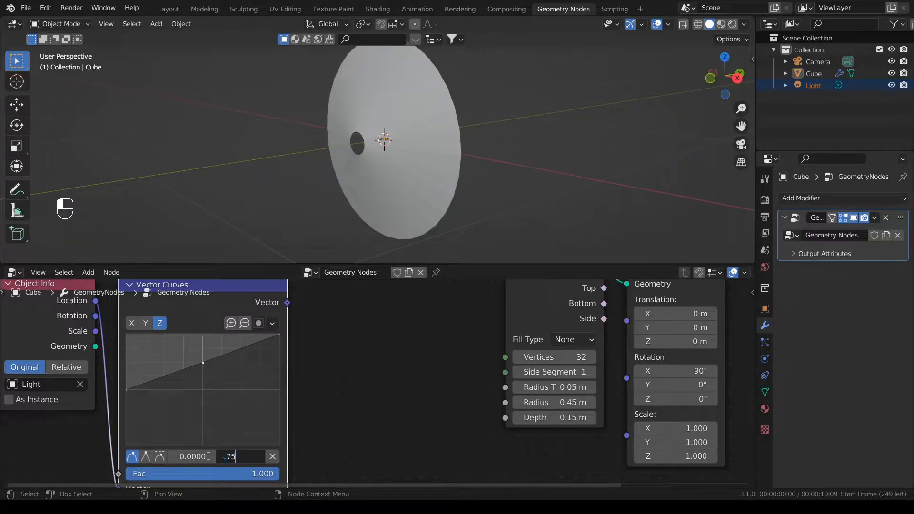
pyautogui.write('.75')
pyautogui.press('Return')
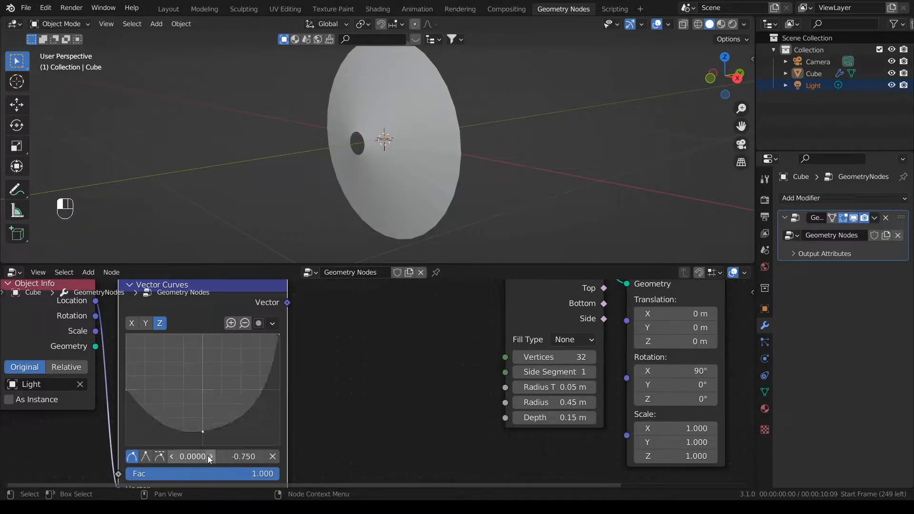
# Step: Set the height of the Z curve's last point to 0
pyautogui.click(279, 335)
pyautogui.click(247, 455)
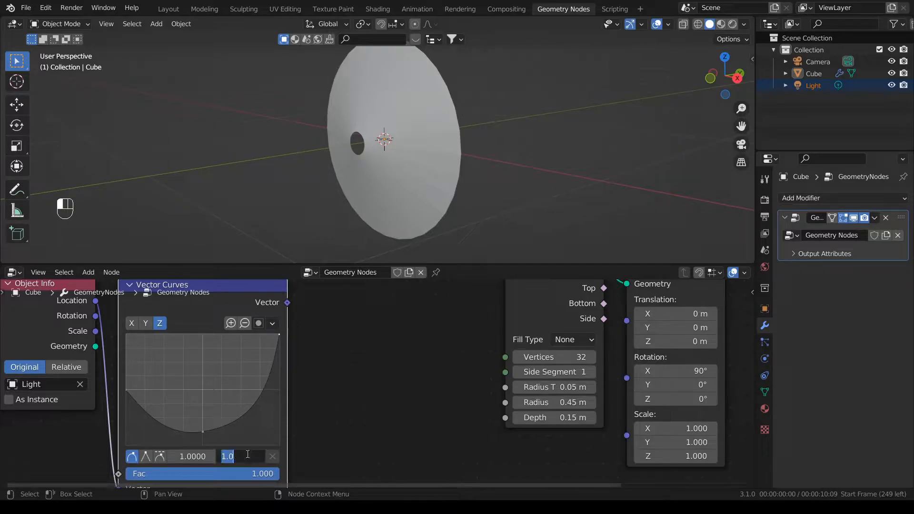
pyautogui.write('0')
pyautogui.press('Return')
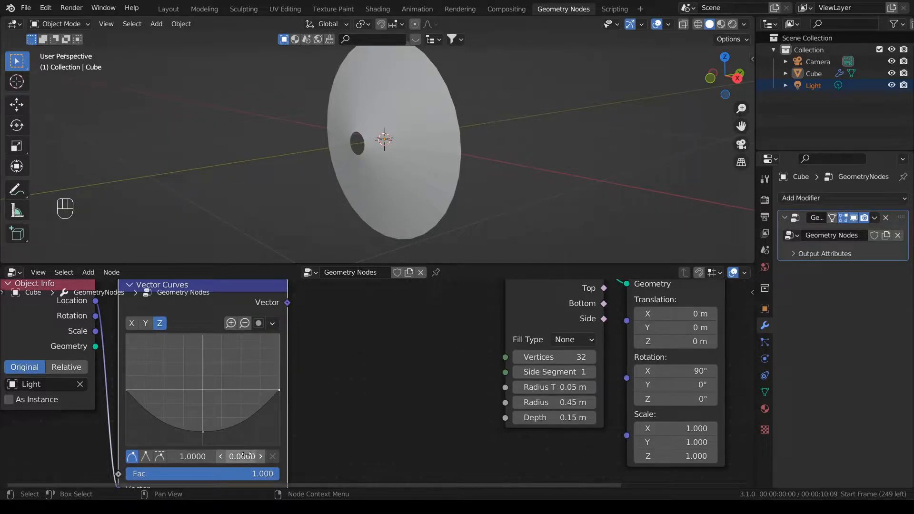
# Step: Add a Map Range node beside Vector Curves, with the curves' Vector output feeding its Value input
pyautogui.scroll(-2, 307, 377)
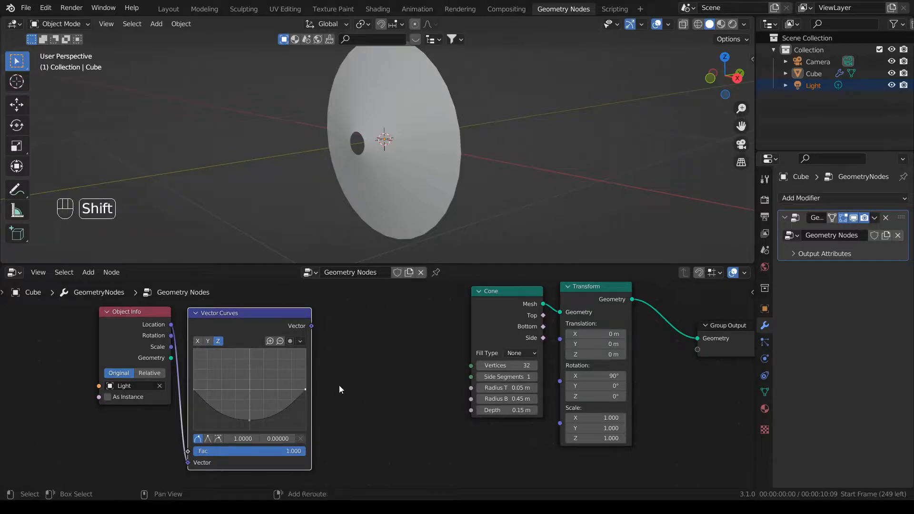
pyautogui.hotkey('shift', 'a')
pyautogui.click(318, 244)
pyautogui.write('map')
pyautogui.press('Return')
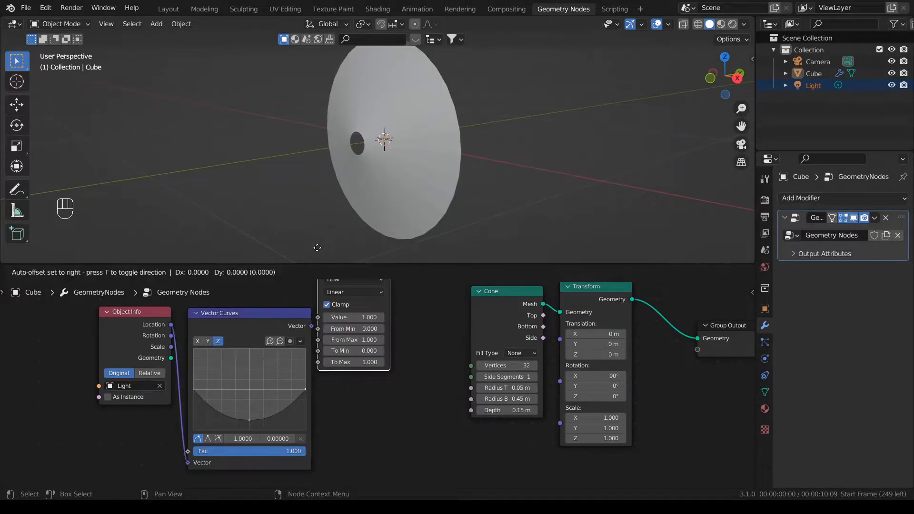
pyautogui.click(323, 318)
pyautogui.moveTo(312, 328)
pyautogui.mouseDown()
pyautogui.moveTo(316, 374)
pyautogui.moveTo(314, 330)
pyautogui.mouseUp()
pyautogui.moveTo(322, 380); pyautogui.dragTo(329, 386)
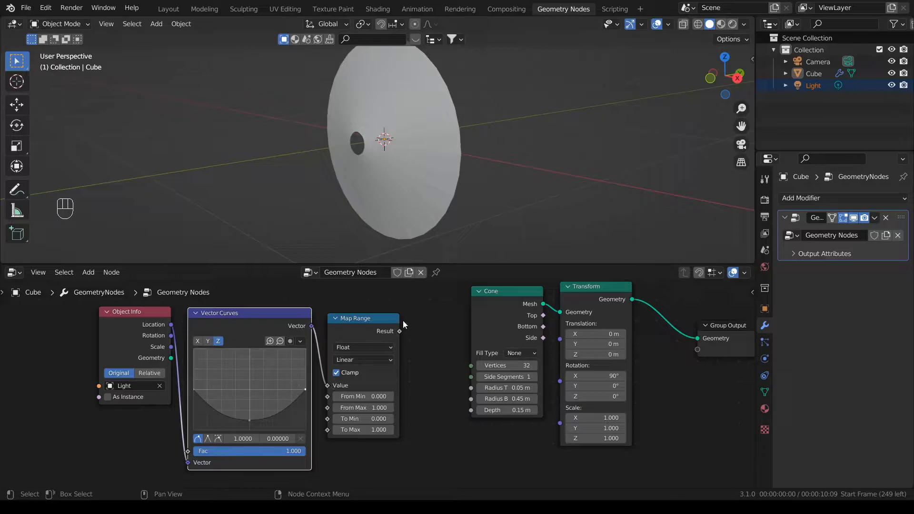
# Step: Set the Map Range node's To Min to 0.05 and To Max to 0.15
pyautogui.scroll(3, 428, 343)
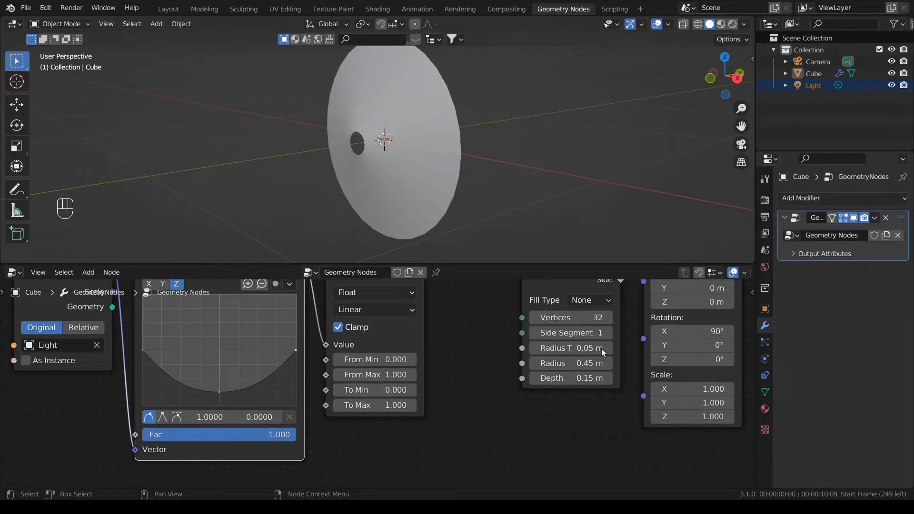
pyautogui.click(374, 390)
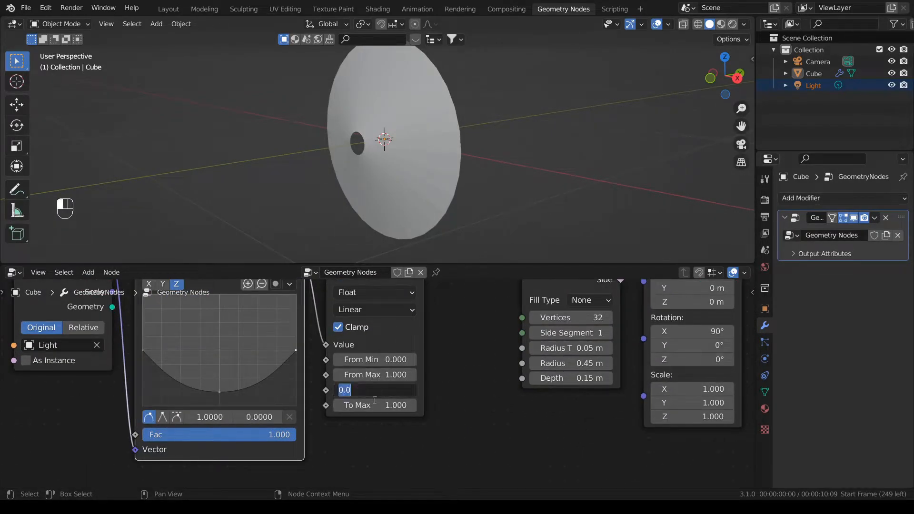
pyautogui.write('0.05')
pyautogui.press('Return')
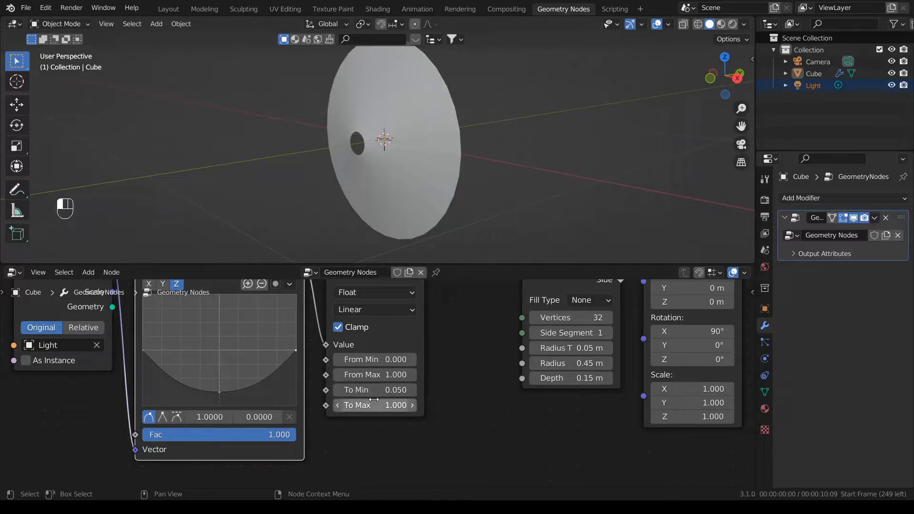
pyautogui.click(379, 408)
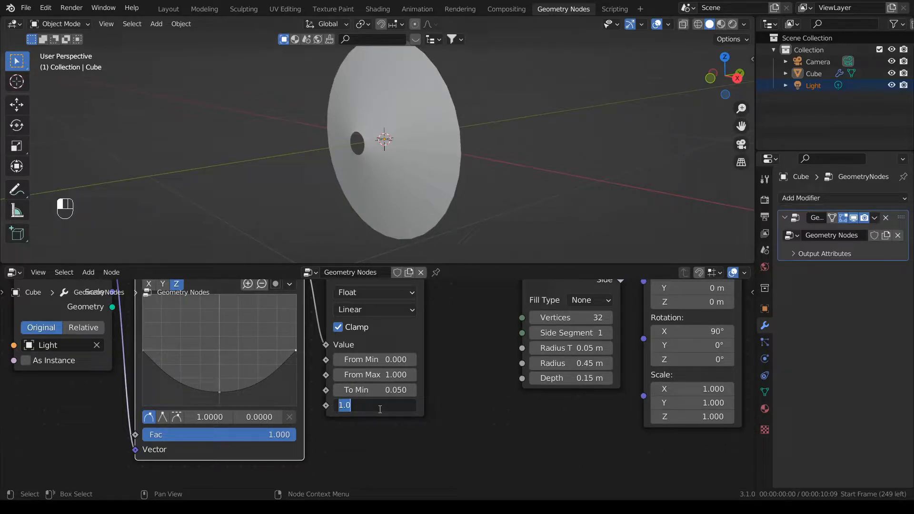
pyautogui.press('BackSpace')
pyautogui.press('Return')
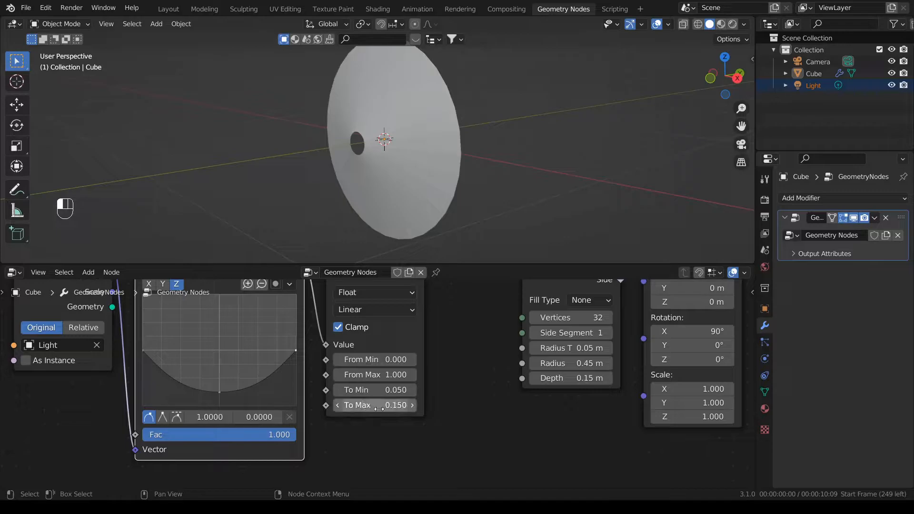
# Step: Connect the Map Range node's Result to the Cone node's Radius Top input
pyautogui.scroll(-3, 469, 397)
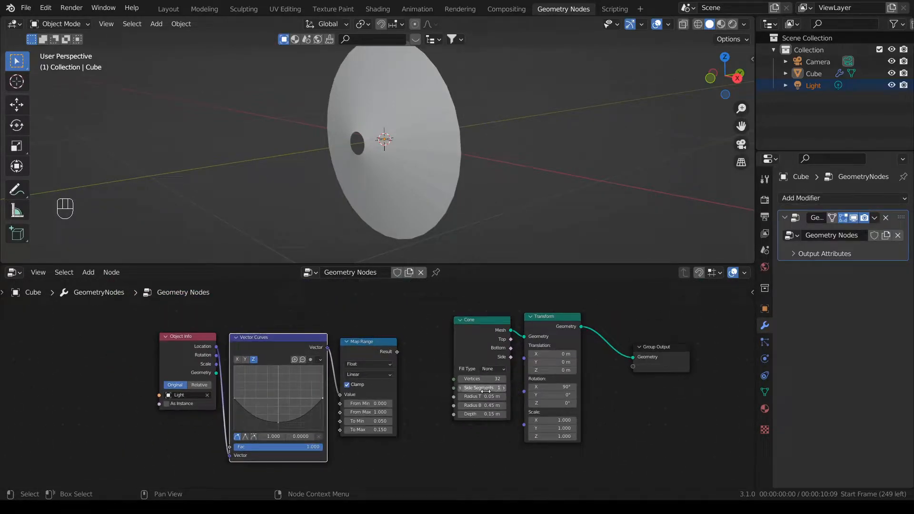
pyautogui.scroll(3, 405, 409)
pyautogui.moveTo(417, 319); pyautogui.dragTo(531, 410)
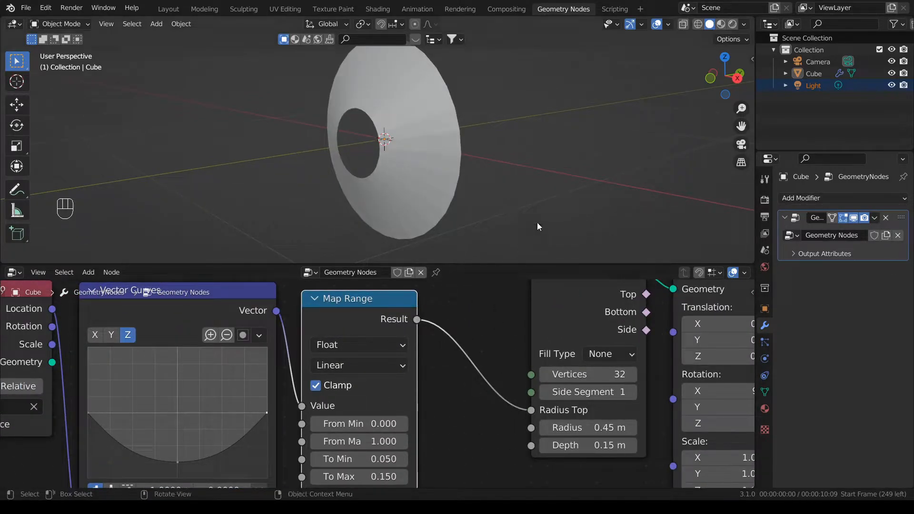
# Step: Pin the geometry node tree in the node editor and select the Light in the scene
pyautogui.click(435, 272)
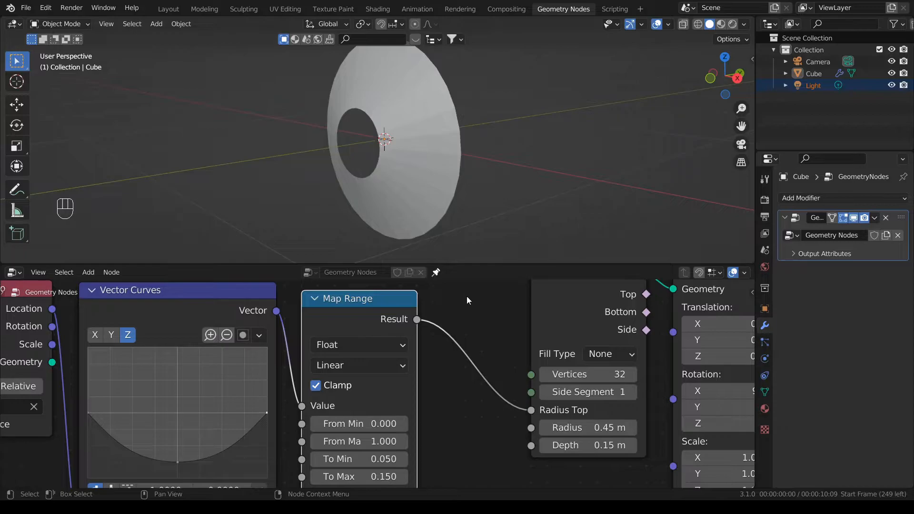
pyautogui.click(821, 86)
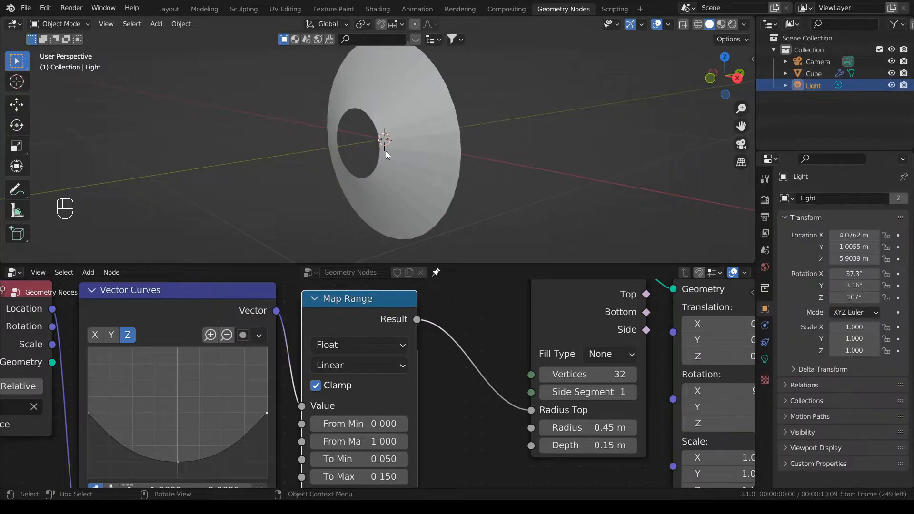
pyautogui.hotkey('shift', 'a')
pyautogui.moveTo(407, 181)
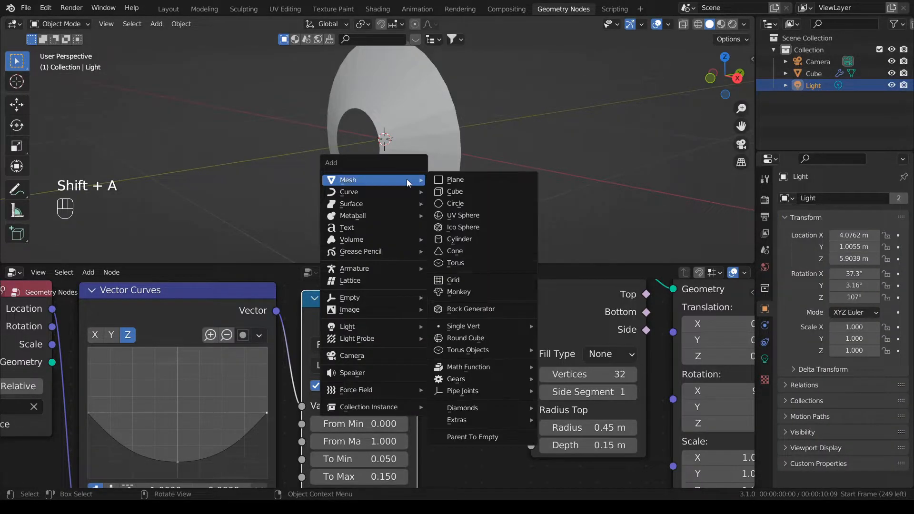
pyautogui.press('Escape')
# Step: Snap the Light to the 3D cursor at the world origin
pyautogui.hotkey('shift', 's')
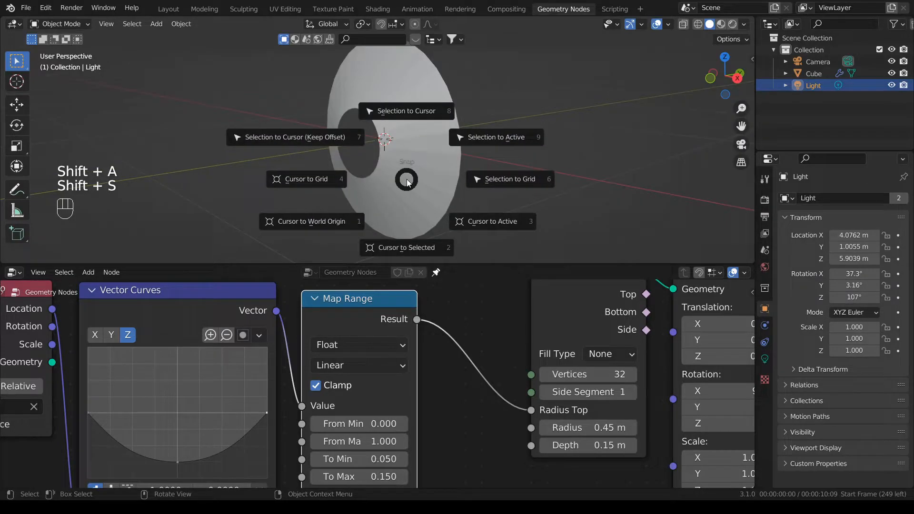
pyautogui.click(406, 116)
pyautogui.moveTo(397, 169); pyautogui.dragTo(375, 184, button='middle')
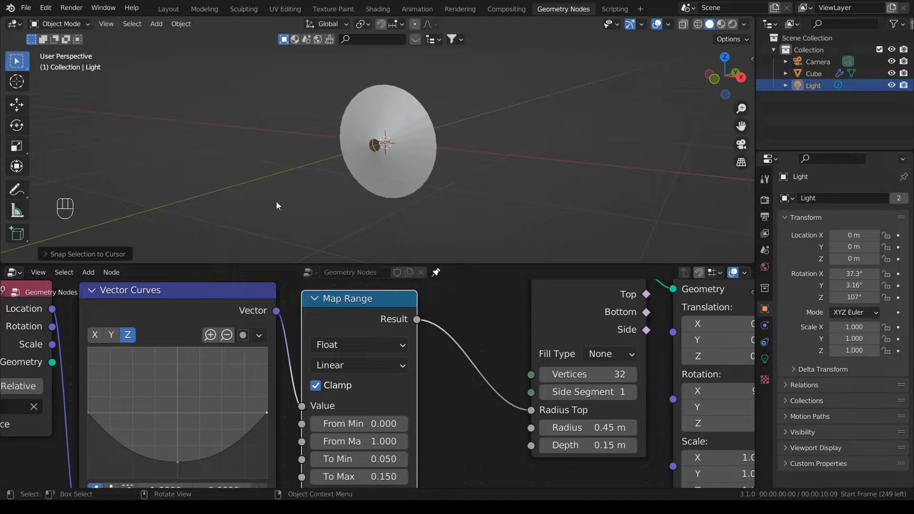
# Step: Move the Light along the Y axis to about -1.72 m, in front of the iris
pyautogui.press('g')
pyautogui.press('y')
pyautogui.press('Escape')
pyautogui.press('g')
pyautogui.press('y')
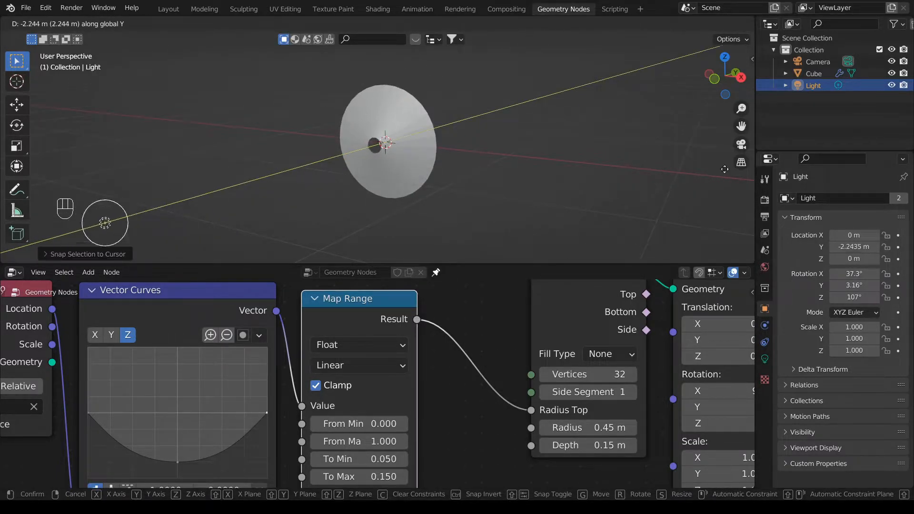
pyautogui.click(55, 130)
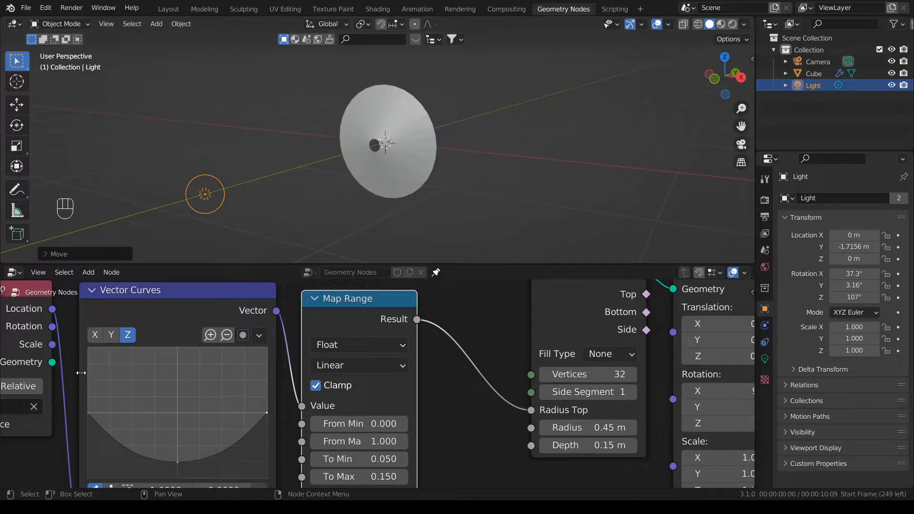
# Step: Move the Map Range node away from Vector Curves, closer to the Cone node
pyautogui.press('g')
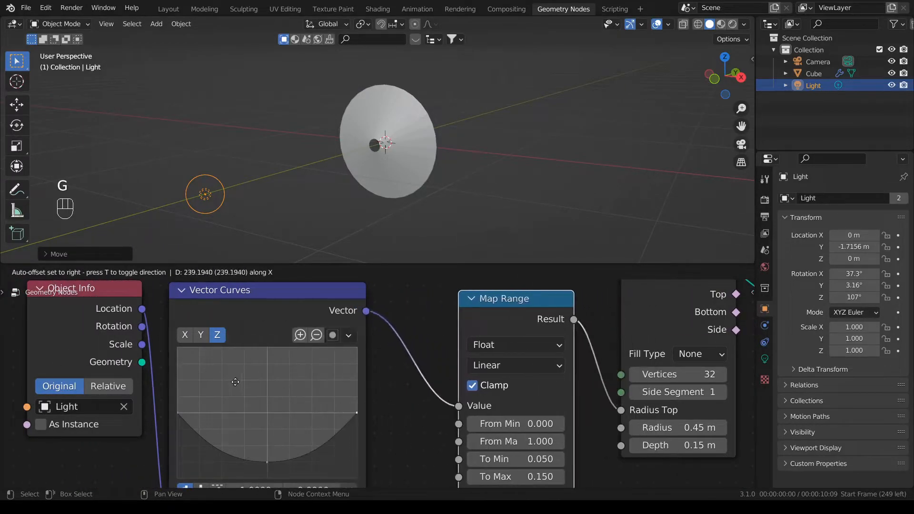
pyautogui.rightClick(237, 381)
# Step: Try moving the Light along X and Z to test the pupil's response, cancelling the move
pyautogui.press('g')
pyautogui.press('x')
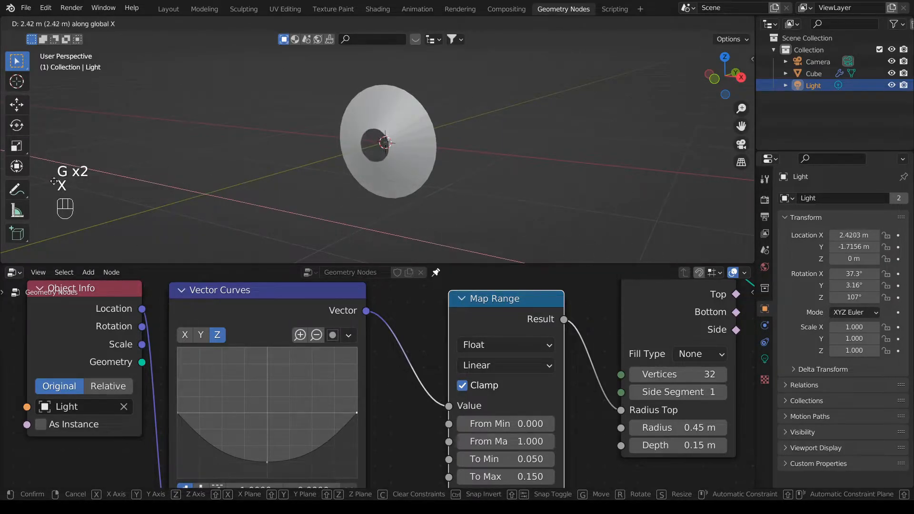
pyautogui.press('z')
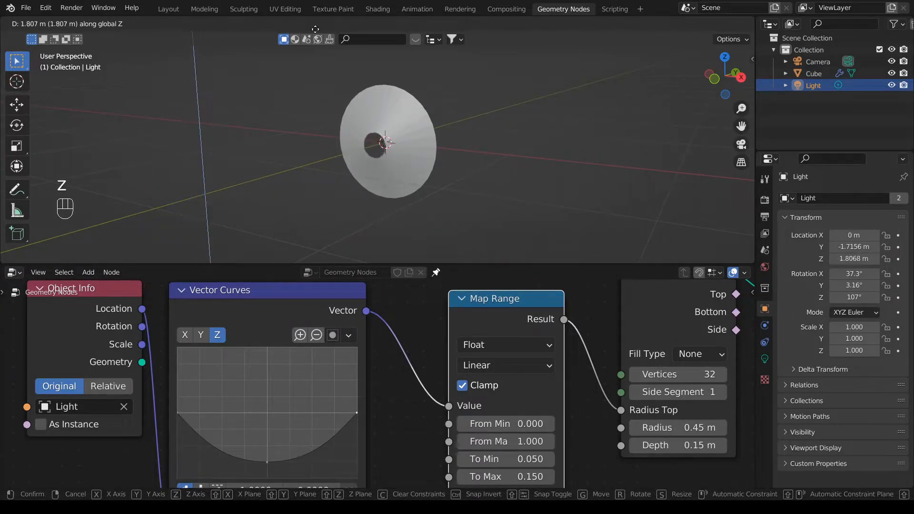
pyautogui.press('Escape')
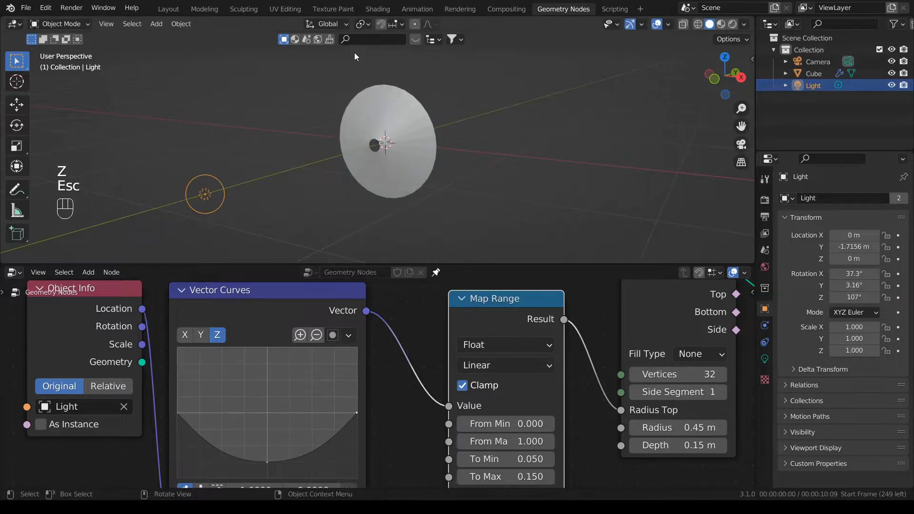
pyautogui.scroll(-4, 423, 147)
pyautogui.moveTo(436, 155); pyautogui.dragTo(467, 157, button='middle')
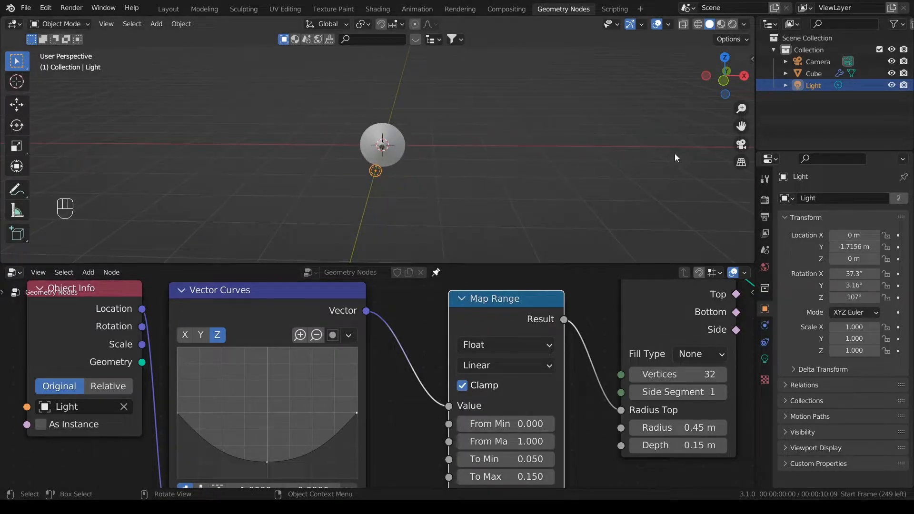
# Step: Select the iris mesh and insert a Set Shade Smooth node between the Transform and Group Output nodes
pyautogui.moveTo(482, 134); pyautogui.dragTo(424, 141, button='middle')
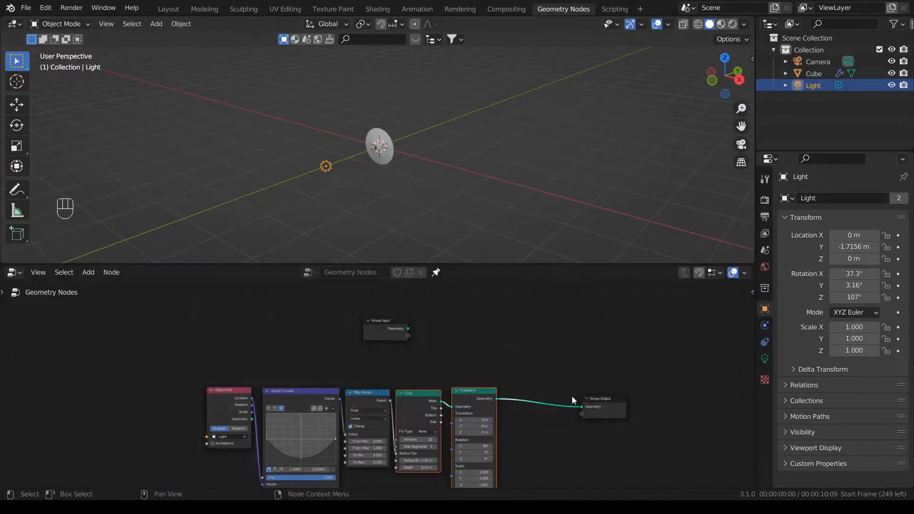
pyautogui.scroll(5, 433, 156)
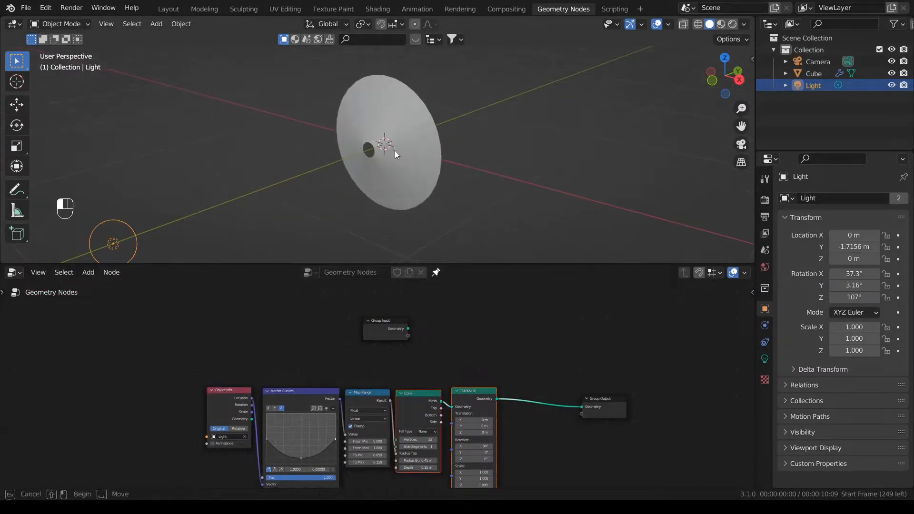
pyautogui.click(395, 151)
pyautogui.click(417, 168)
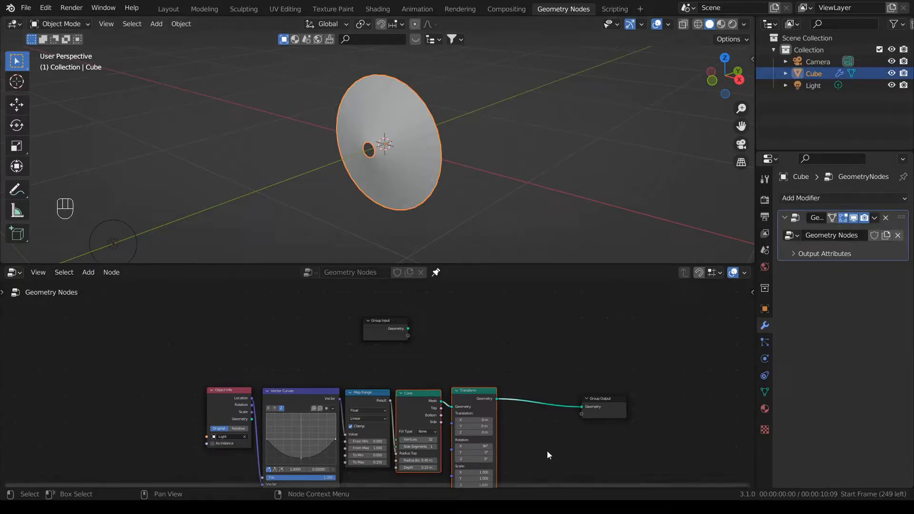
pyautogui.hotkey('shift', 'a')
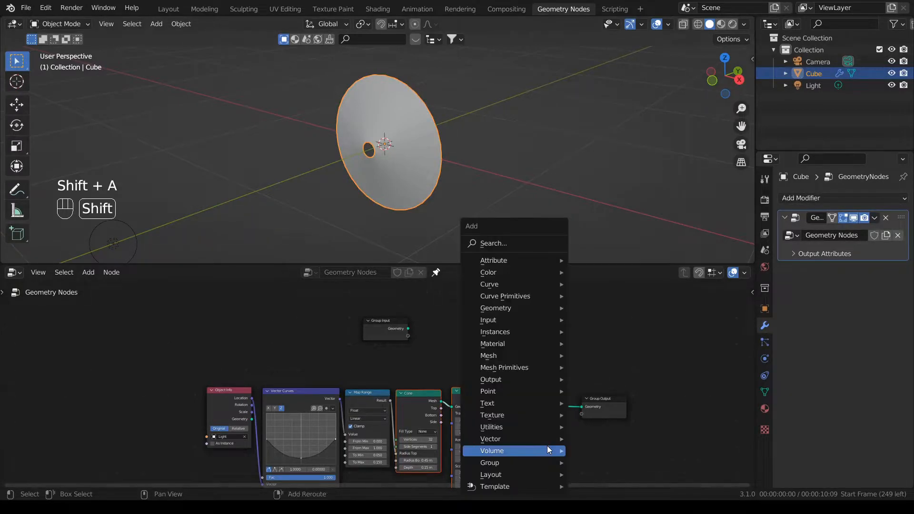
pyautogui.click(489, 245)
pyautogui.write('sh')
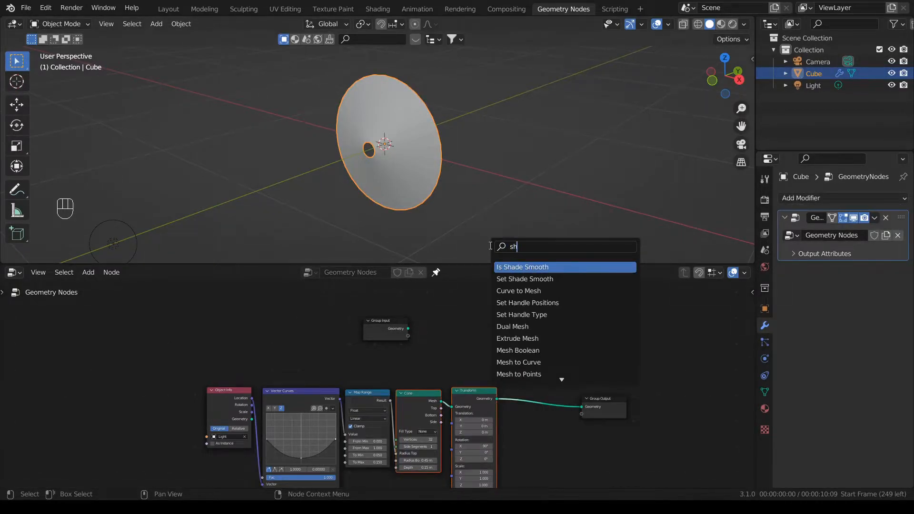
pyautogui.press('Down')
pyautogui.press('Return')
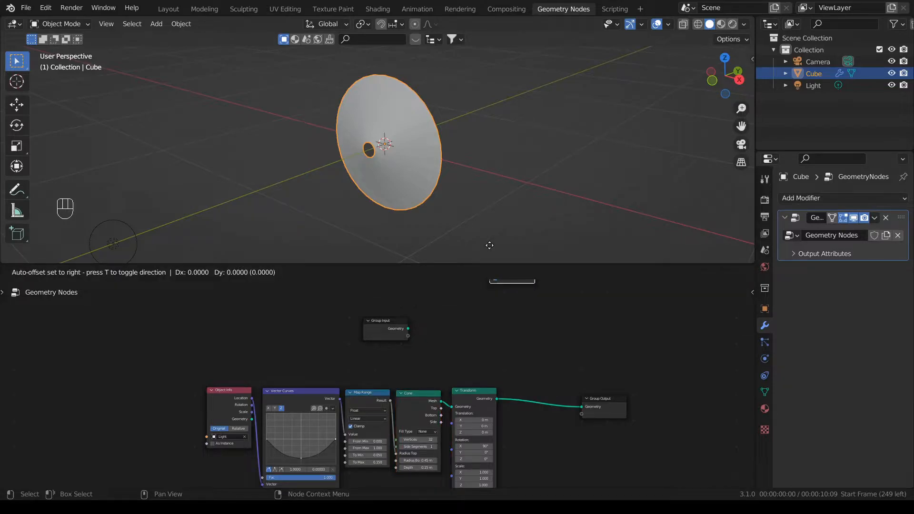
pyautogui.click(539, 393)
pyautogui.moveTo(544, 387); pyautogui.dragTo(529, 392)
# Step: Insert an Extrude Mesh node after Set Shade Smooth and align it right beside that node
pyautogui.hotkey('shift', 'a')
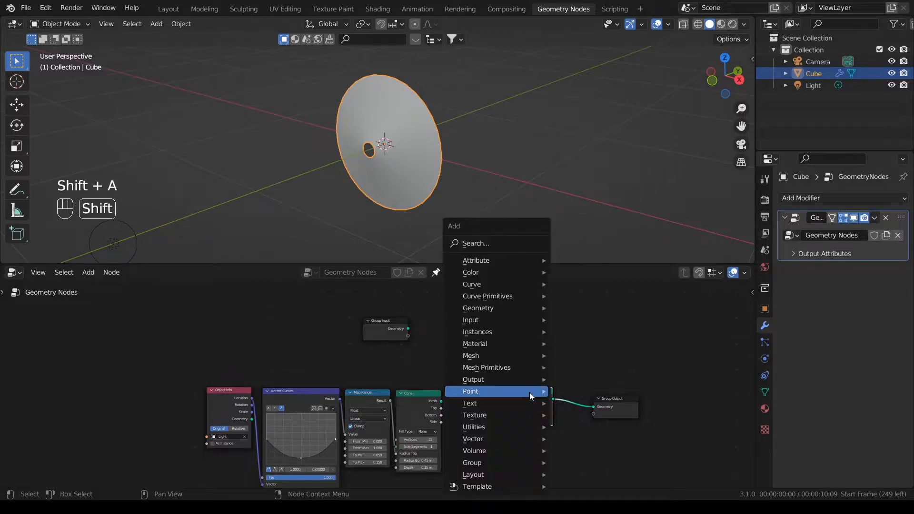
pyautogui.click(504, 245)
pyautogui.write('ext')
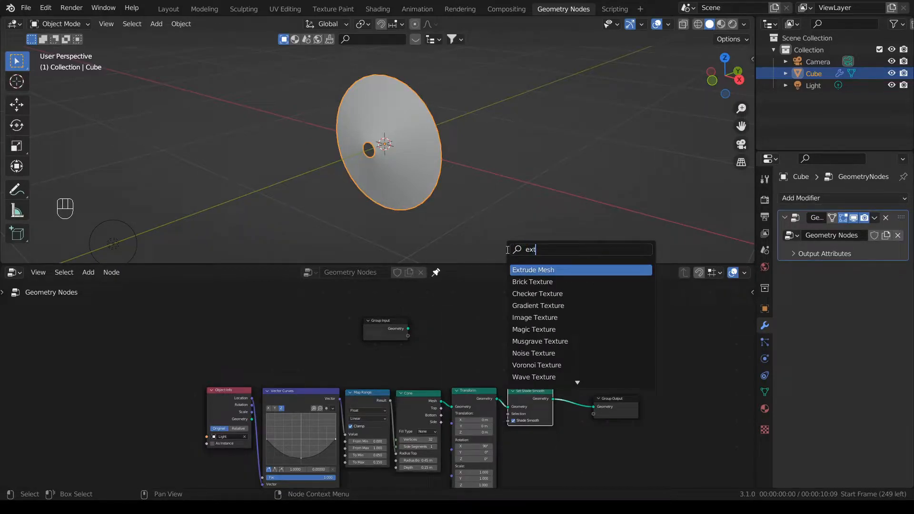
pyautogui.press('Return')
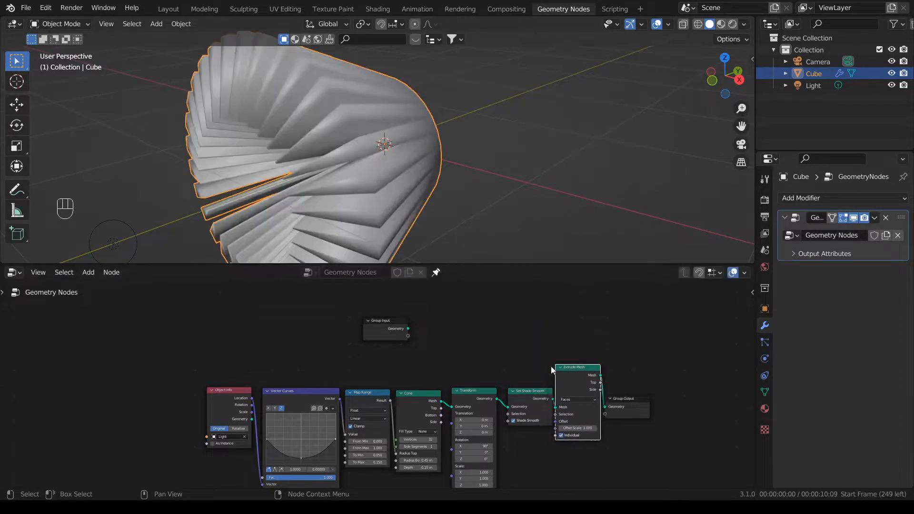
pyautogui.click(607, 431)
pyautogui.scroll(3, 607, 430)
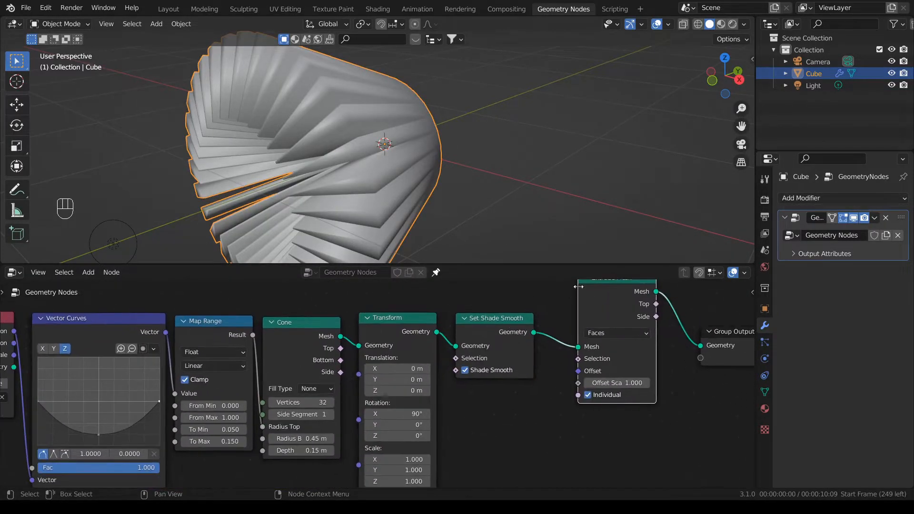
pyautogui.moveTo(589, 289); pyautogui.dragTo(545, 330)
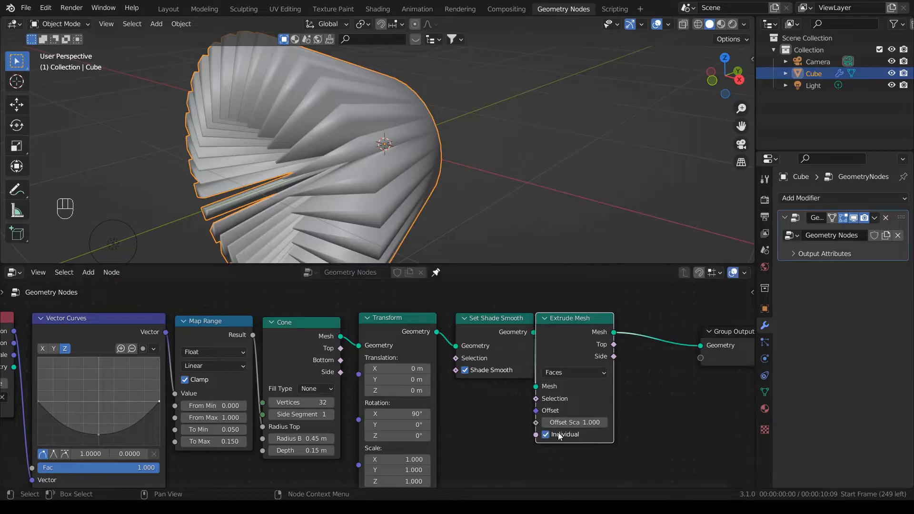
# Step: Set the Extrude Mesh node's Offset Scale to 0.01 and disable its Individual option
pyautogui.click(596, 423)
pyautogui.press('BackSpace')
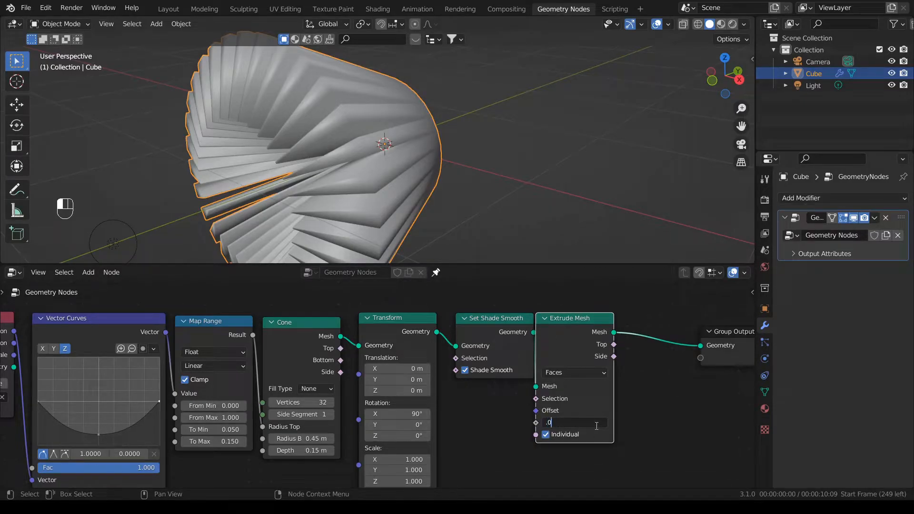
pyautogui.write('.01')
pyautogui.press('Return')
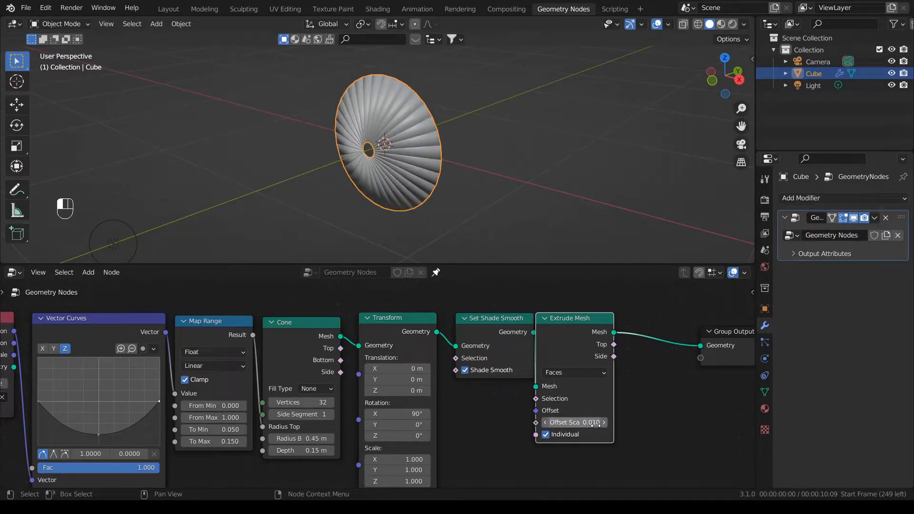
pyautogui.click(546, 435)
pyautogui.scroll(3, 447, 187)
pyautogui.moveTo(447, 188); pyautogui.dragTo(421, 187, button='middle')
pyautogui.scroll(-2, 592, 424)
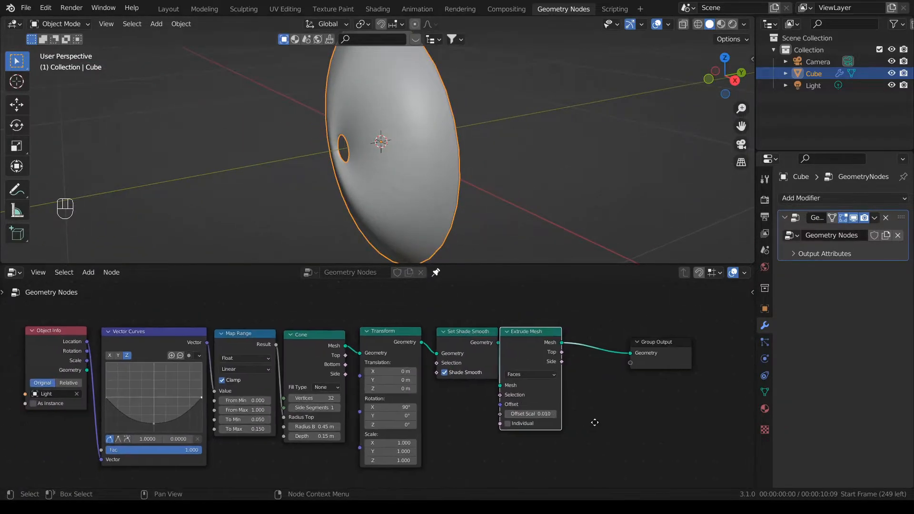
# Step: Insert a Subdivision Surface node between Extrude Mesh and Group Output, placing it close to Extrude Mesh
pyautogui.hotkey('shift', 'a')
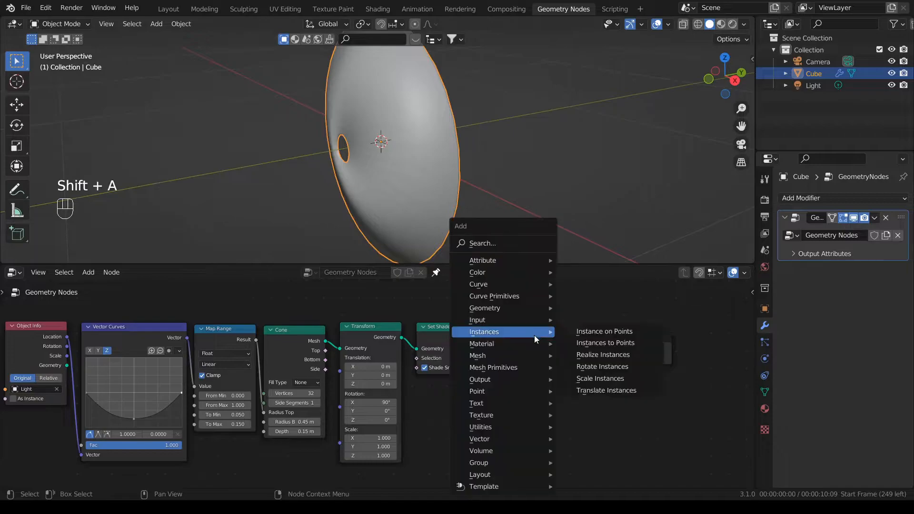
pyautogui.click(510, 244)
pyautogui.write('sub')
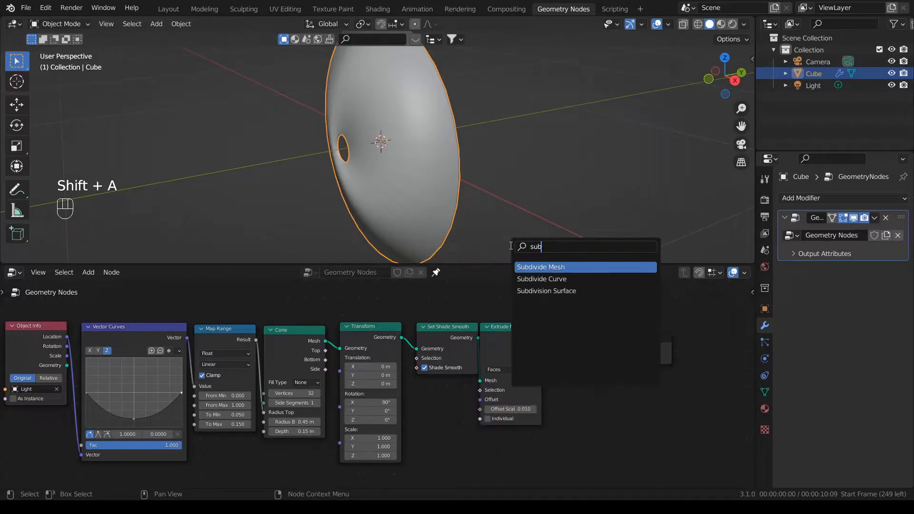
pyautogui.press('Down')
pyautogui.press('Down')
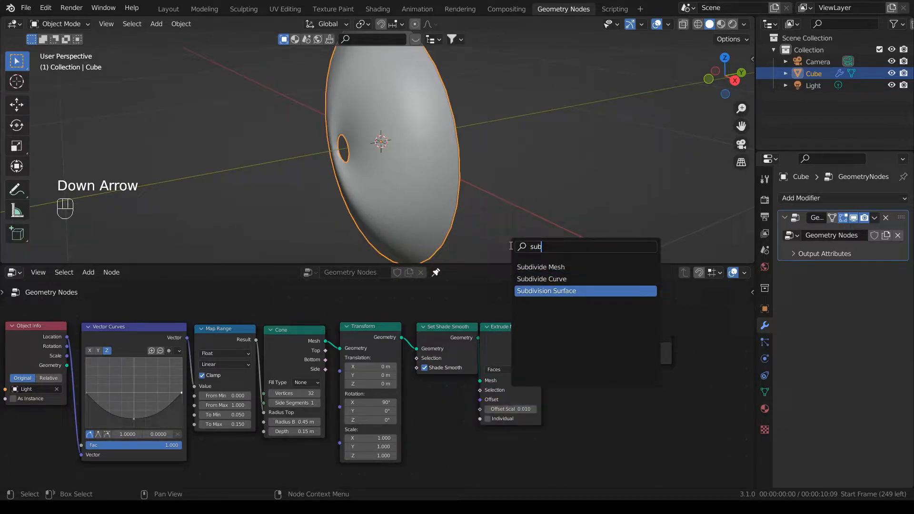
pyautogui.press('Return')
pyautogui.click(552, 304)
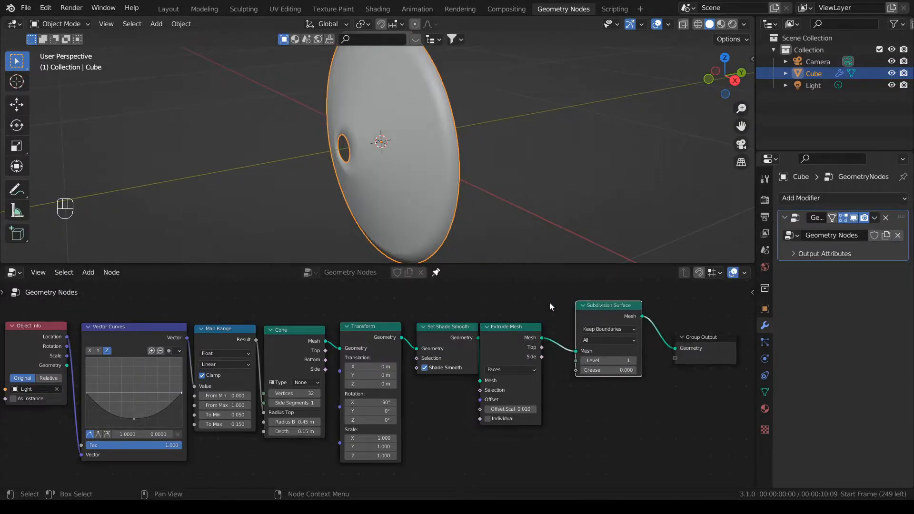
pyautogui.scroll(-2, 588, 324)
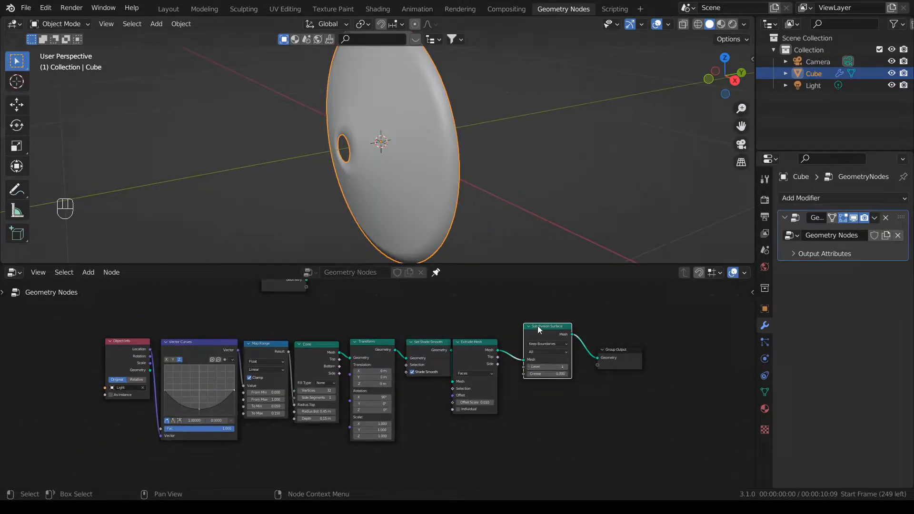
pyautogui.moveTo(542, 327); pyautogui.dragTo(523, 344)
# Step: Duplicate the Extrude Mesh and Subdivision Surface nodes and insert the copies in the same order before Group Output
pyautogui.scroll(2, 476, 365)
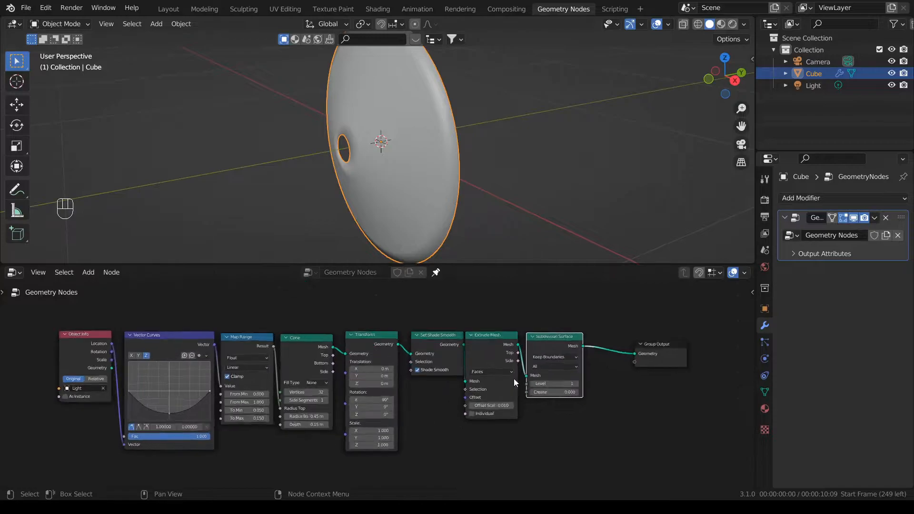
pyautogui.scroll(1, 475, 364)
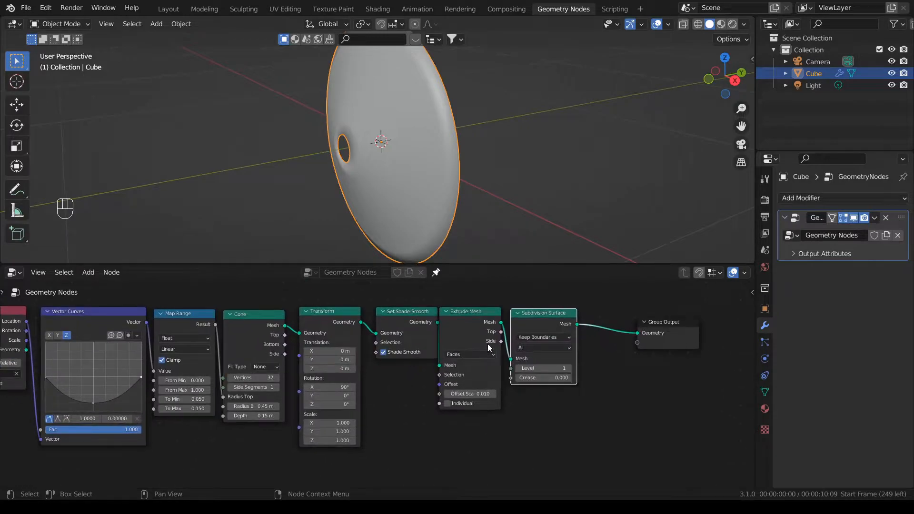
pyautogui.click(482, 312)
pyautogui.hotkey('shift', 'd')
pyautogui.click(655, 311)
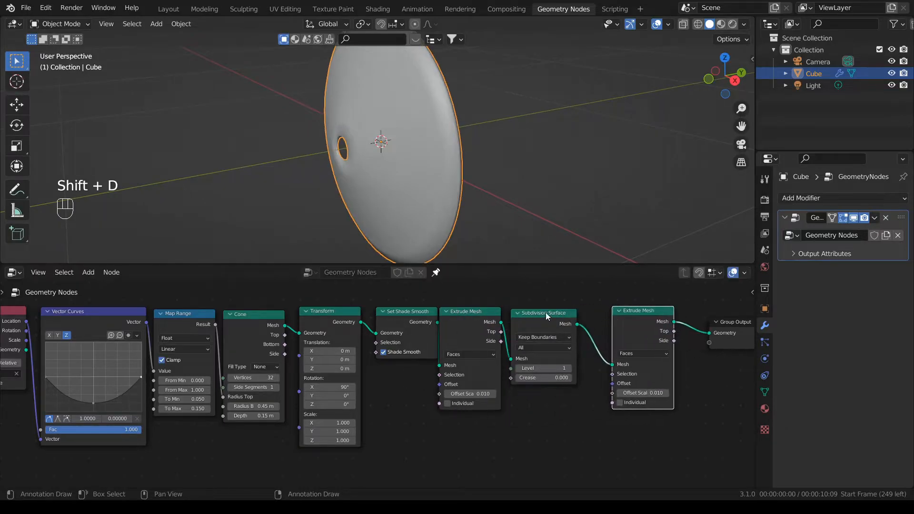
pyautogui.click(546, 312)
pyautogui.hotkey('shift', 'd')
pyautogui.click(684, 316)
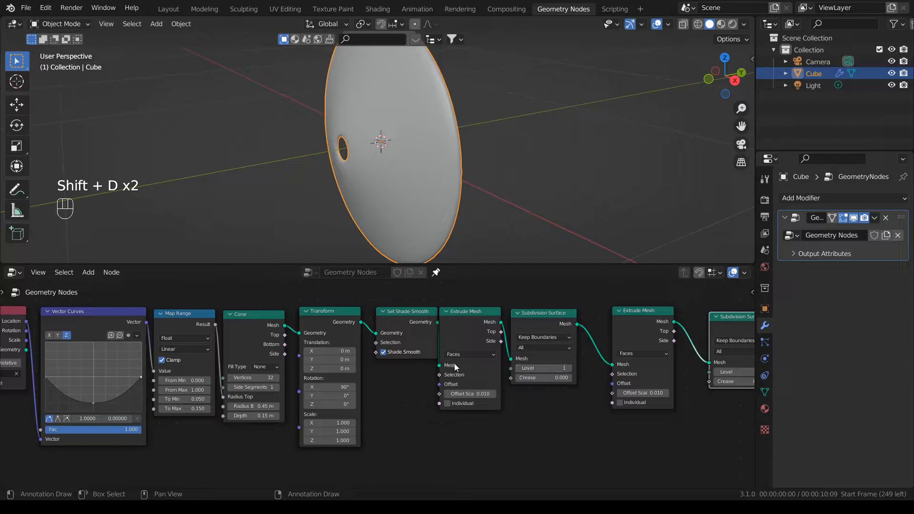
# Step: Add a Random Value node beneath the second Extrude Mesh node
pyautogui.hotkey('shift', 'a')
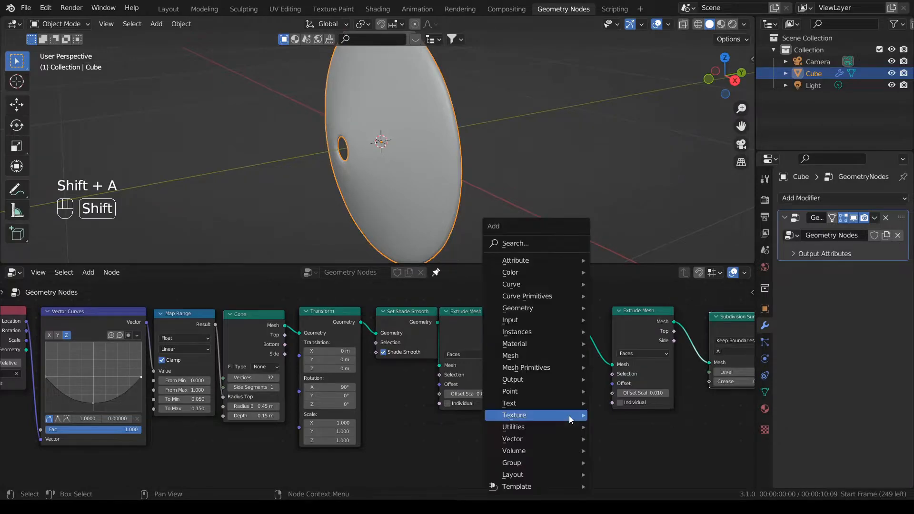
pyautogui.click(513, 244)
pyautogui.write('ran')
pyautogui.press('Return')
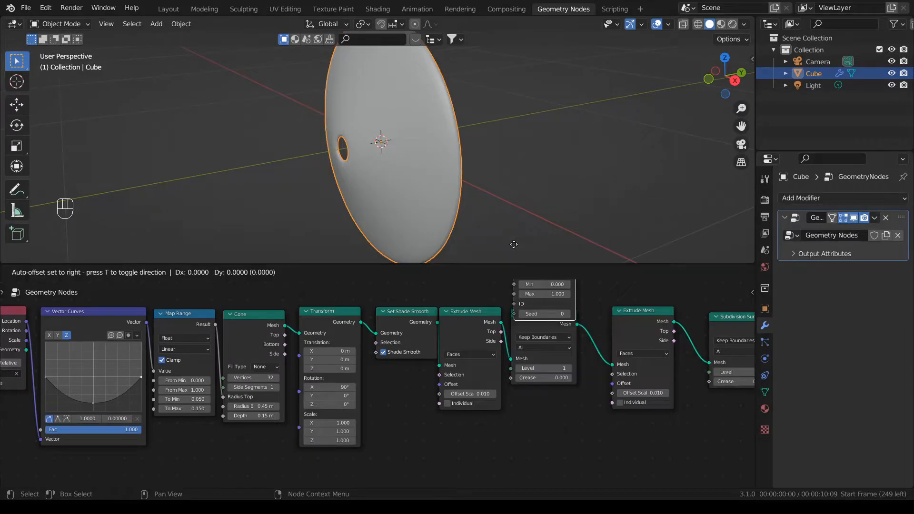
pyautogui.click(609, 388)
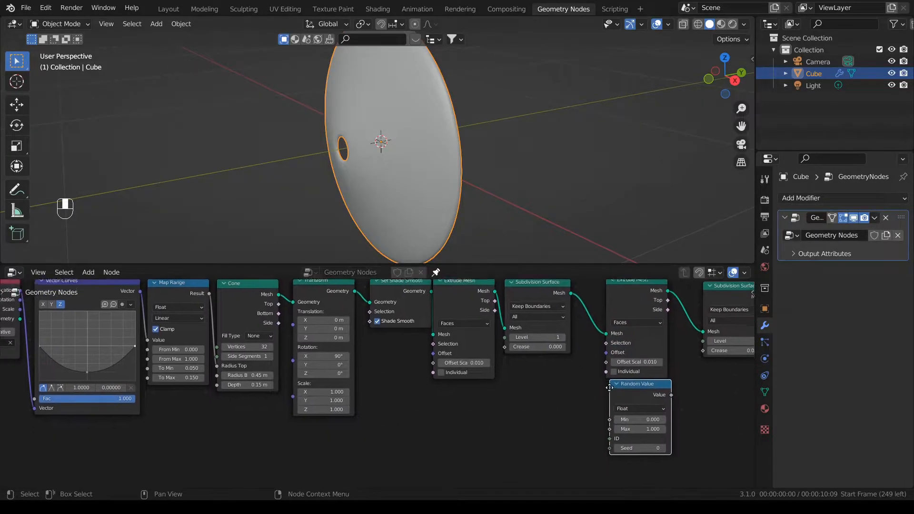
pyautogui.scroll(3, 609, 389)
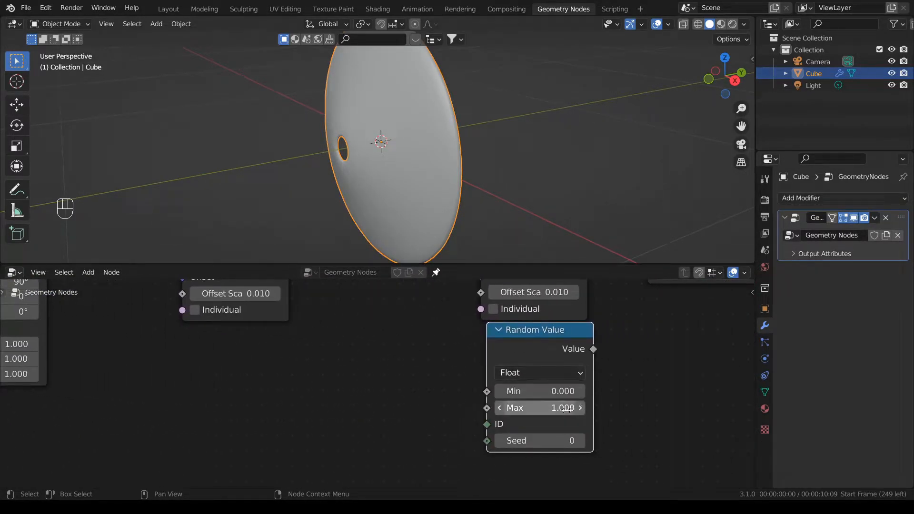
# Step: Set Random Value to Min -0.02 and Max 0.04, and connect it to the second Extrude Mesh's Offset Scale
pyautogui.click(560, 391)
pyautogui.write('-.02')
pyautogui.press('Tab')
pyautogui.write('.04')
pyautogui.press('Return')
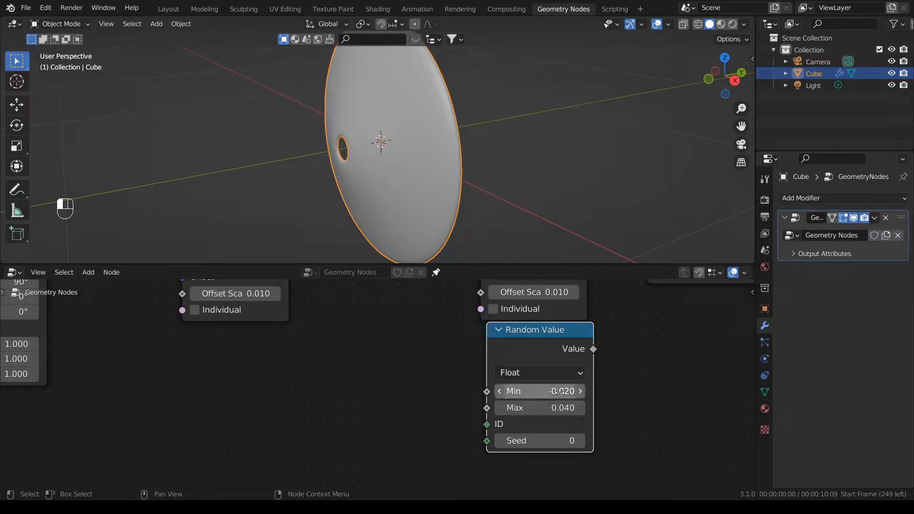
pyautogui.moveTo(592, 350); pyautogui.dragTo(480, 378)
pyautogui.moveTo(428, 200); pyautogui.dragTo(474, 172, button='middle')
# Step: Set the Cone node to 128 vertices and 5 side segments
pyautogui.scroll(-4, 190, 393)
pyautogui.moveTo(190, 393); pyautogui.dragTo(537, 394, button='middle')
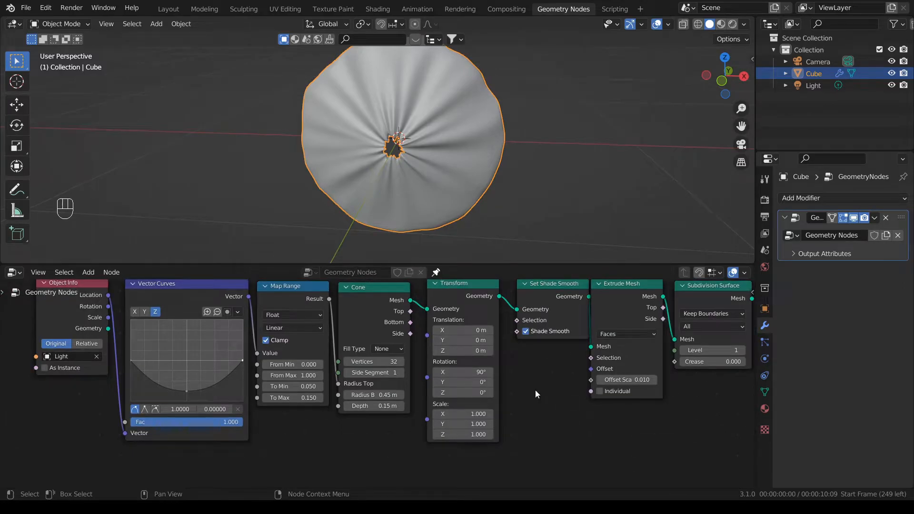
pyautogui.doubleClick(394, 364)
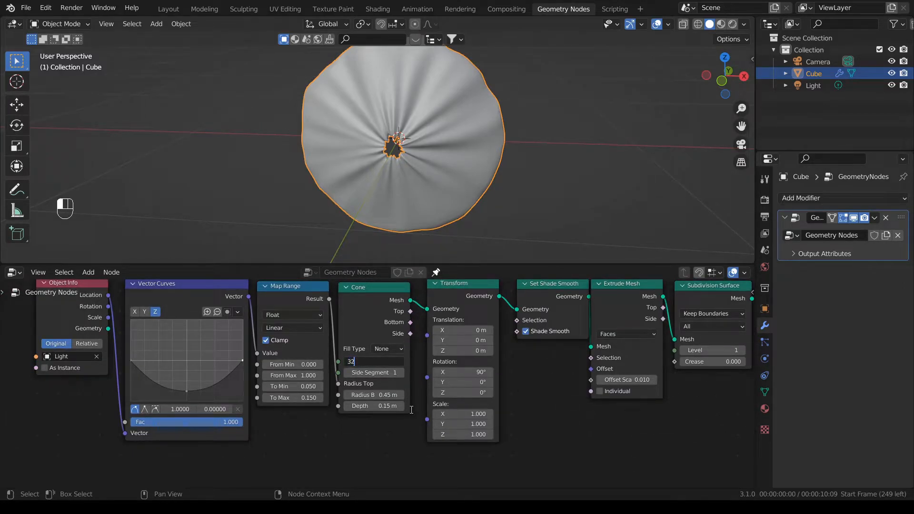
pyautogui.press('Return')
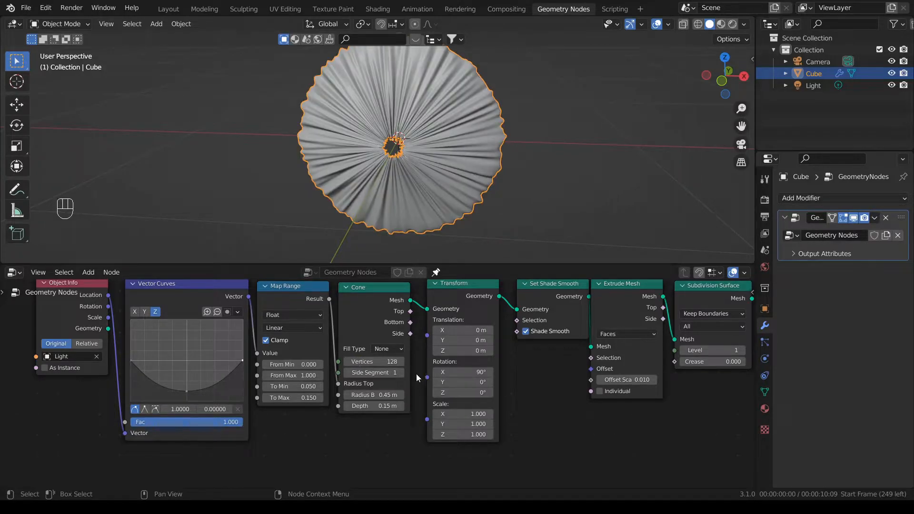
pyautogui.doubleClick(393, 374)
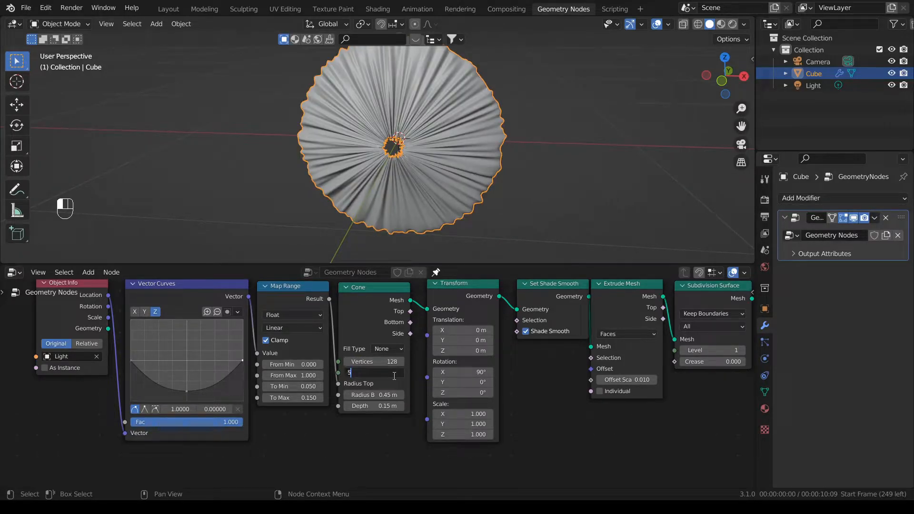
pyautogui.write('5')
pyautogui.press('Return')
# Step: Try a Side Segments value of 3 on the Cone node and undo the change
pyautogui.keyDown('ctrl'); pyautogui.scroll(1, 393, 375); pyautogui.keyUp('ctrl')
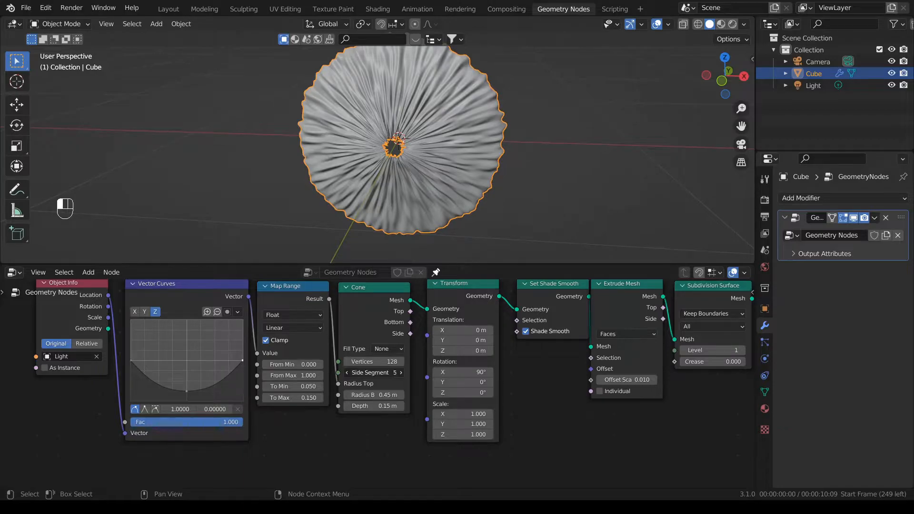
pyautogui.keyDown('ctrl'); pyautogui.scroll(-3, 393, 373); pyautogui.keyUp('ctrl')
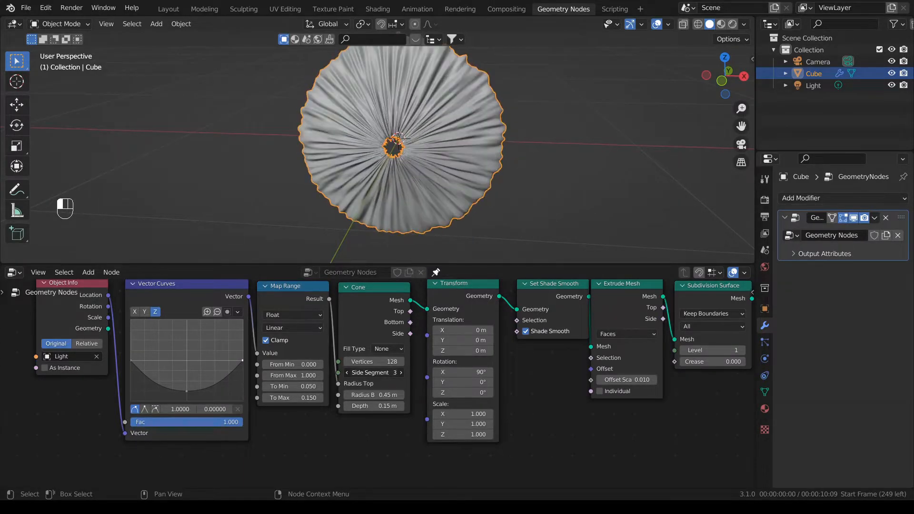
pyautogui.hotkey('ctrl', 'z')
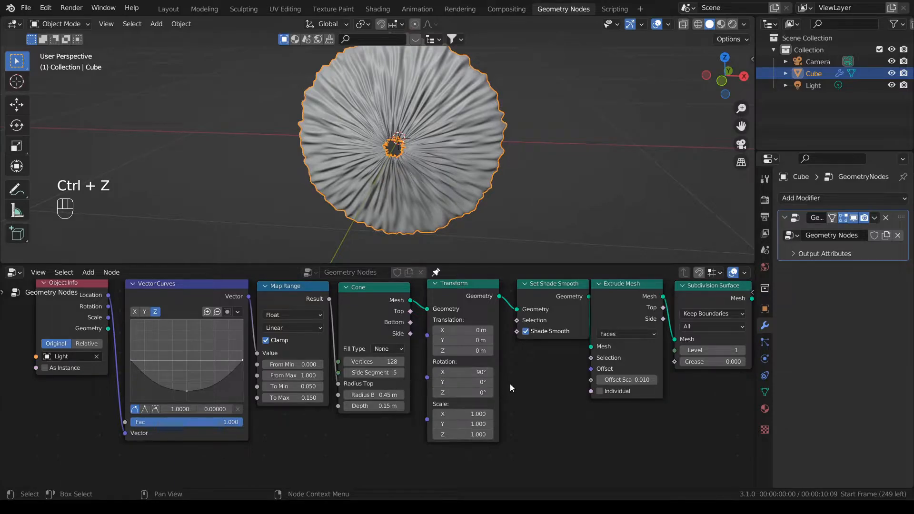
# Step: Move the Group Input node to the start of the node tree, above the Object Info node
pyautogui.scroll(-3, 507, 385)
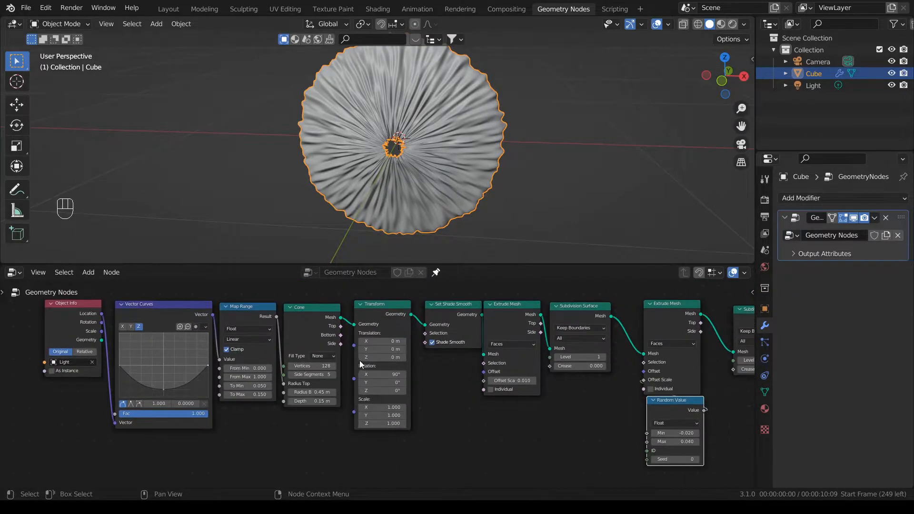
pyautogui.scroll(-2, 558, 407)
pyautogui.moveTo(555, 408); pyautogui.dragTo(550, 407, button='middle')
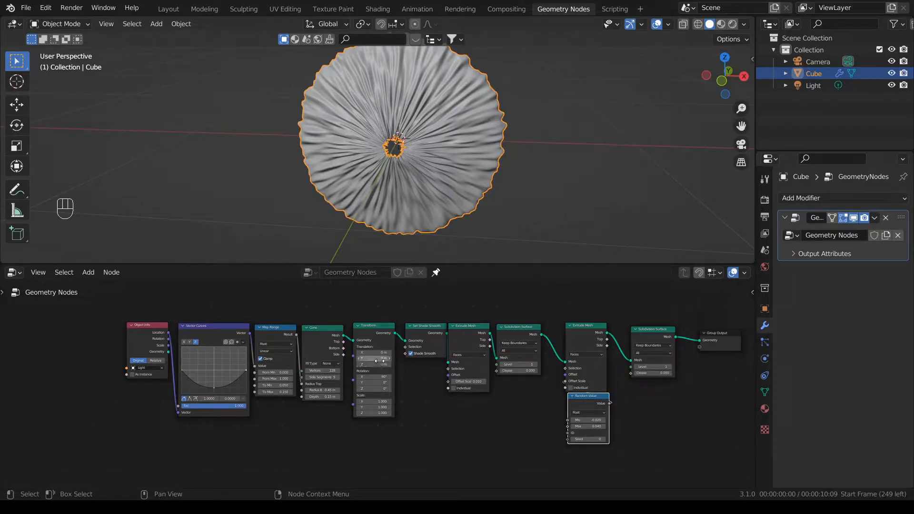
pyautogui.scroll(2, 426, 364)
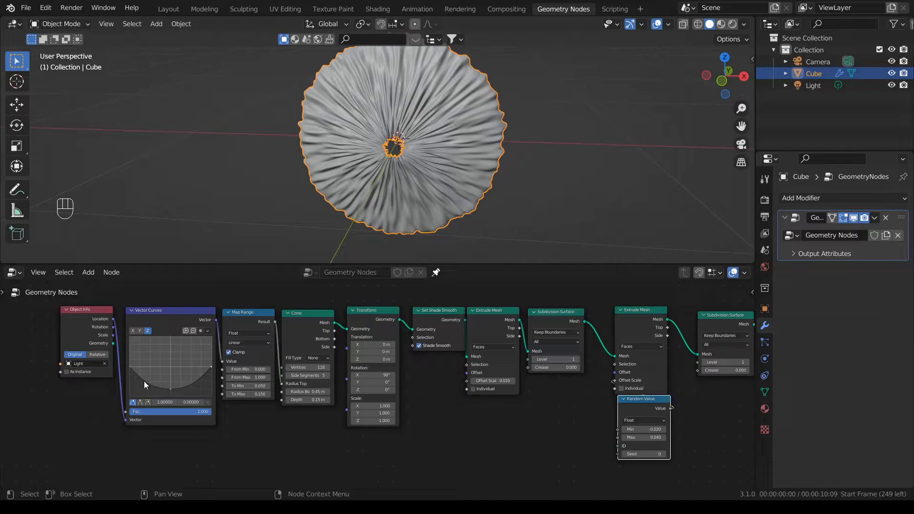
pyautogui.scroll(-4, 324, 384)
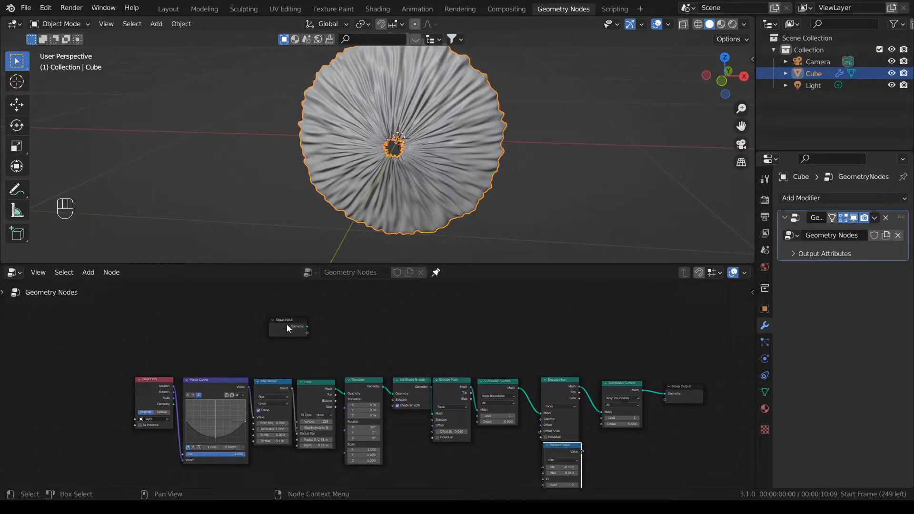
pyautogui.moveTo(291, 319); pyautogui.dragTo(158, 323)
# Step: Duplicate the Set Shade Smooth node beside Group Input and connect the Group Input geometry to the copy
pyautogui.scroll(2, 441, 393)
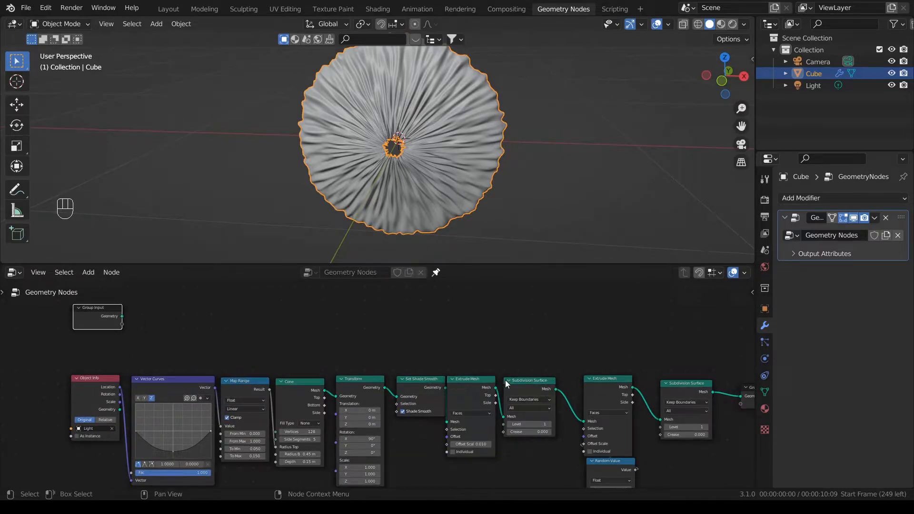
pyautogui.click(413, 378)
pyautogui.hotkey('shift', 'd')
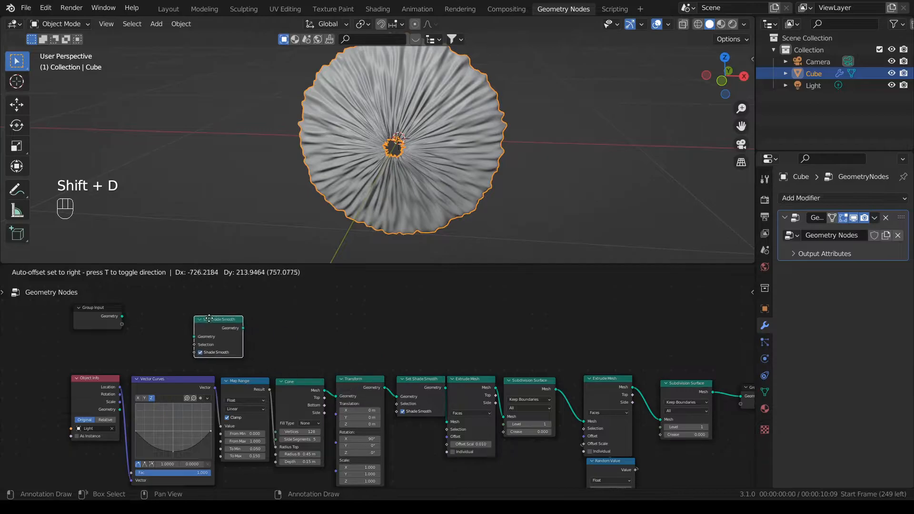
pyautogui.click(161, 304)
pyautogui.moveTo(122, 316); pyautogui.dragTo(144, 321)
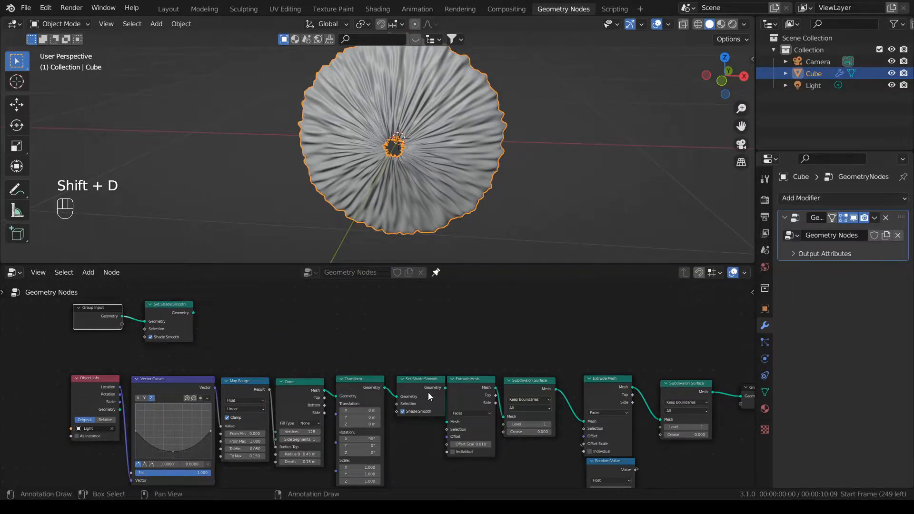
# Step: Duplicate the first Subdivision Surface node, connect it after the copied Set Shade Smooth, and set its Level to 4
pyautogui.click(513, 384)
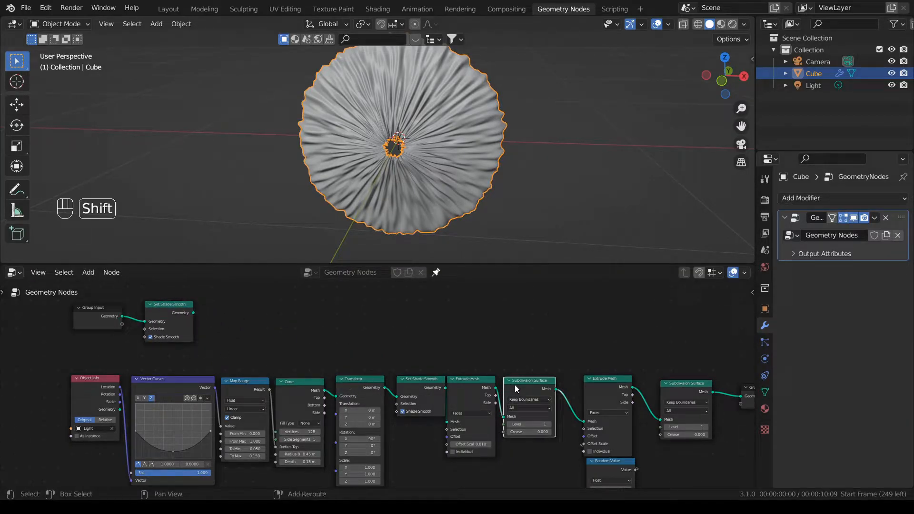
pyautogui.hotkey('shift', 'd')
pyautogui.click(218, 306)
pyautogui.moveTo(193, 313); pyautogui.dragTo(206, 339)
pyautogui.doubleClick(230, 346)
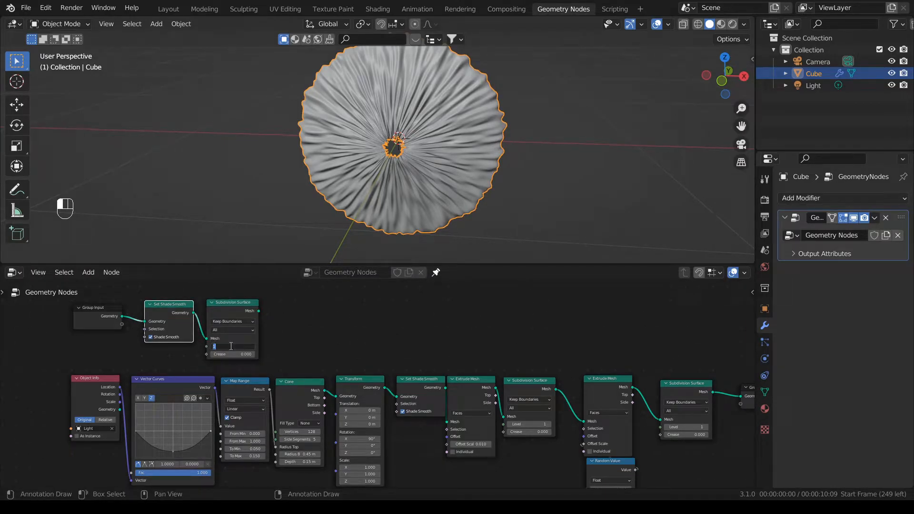
pyautogui.write('4')
pyautogui.press('Return')
# Step: Add a Set Position node fed by the Mesh output of the copied Subdivision Surface node
pyautogui.moveTo(258, 311); pyautogui.dragTo(330, 315)
pyautogui.write('se')
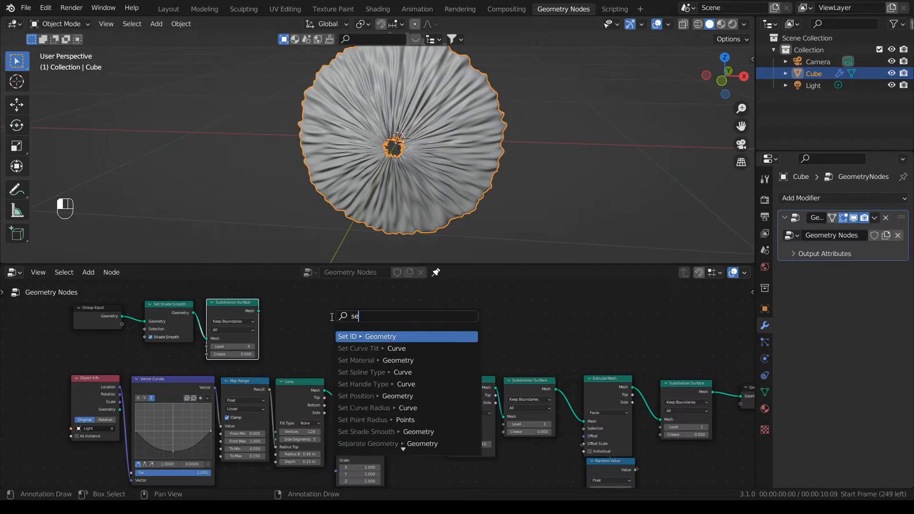
pyautogui.write('t pos')
pyautogui.press('Return')
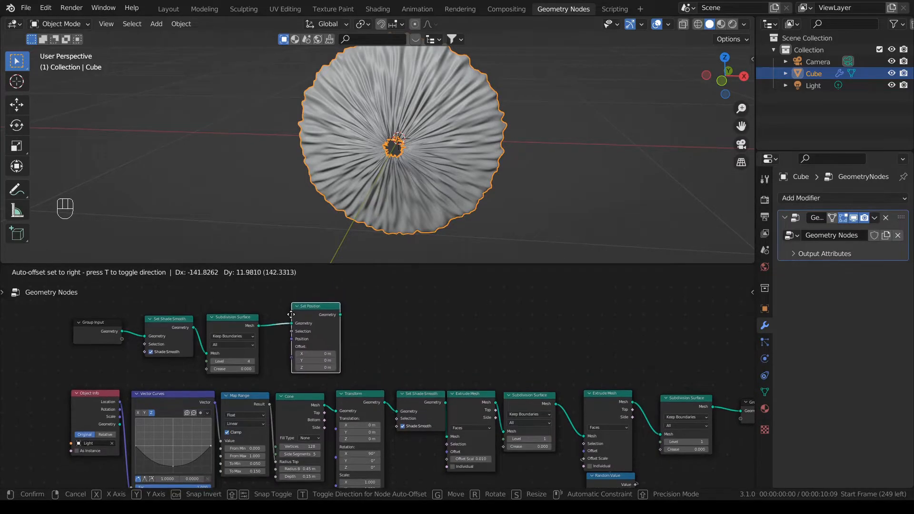
pyautogui.click(286, 318)
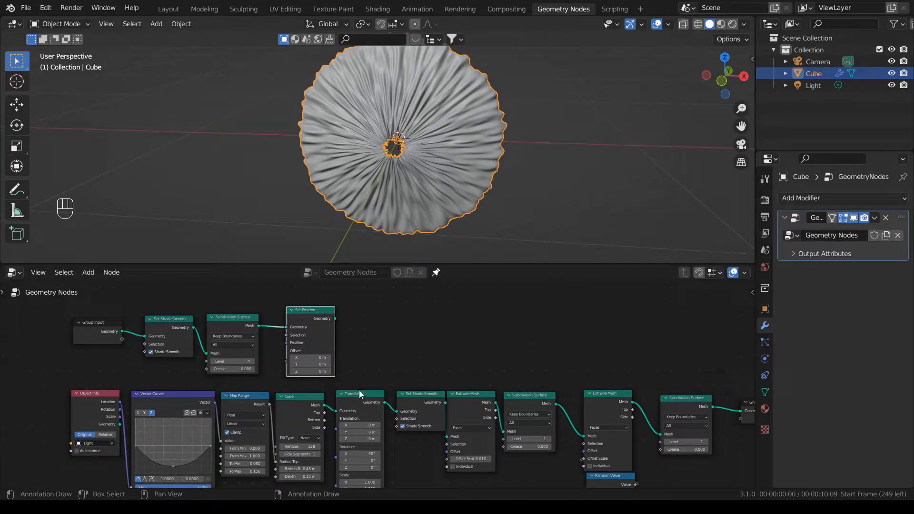
# Step: Insert a Join Geometry node between the last Subdivision Surface node and Group Output
pyautogui.scroll(-2, 419, 381)
pyautogui.hotkey('shift', 'a')
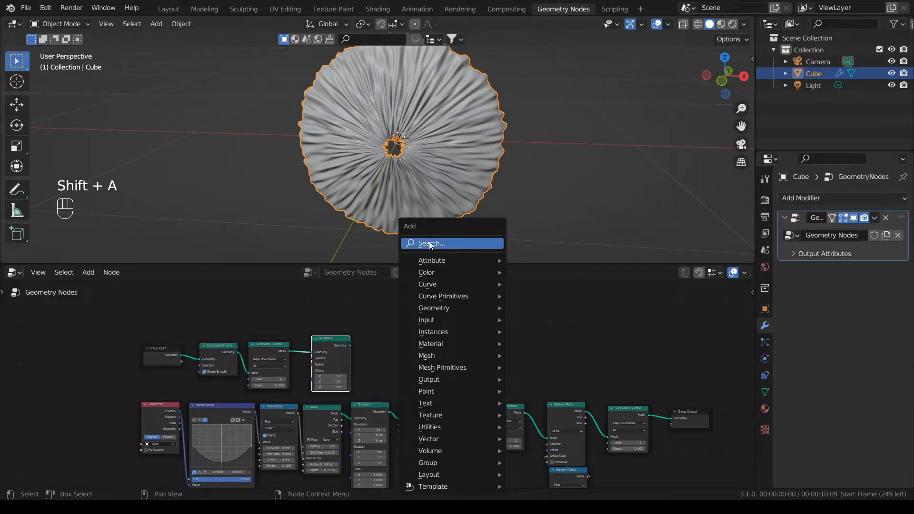
pyautogui.click(430, 243)
pyautogui.write('join')
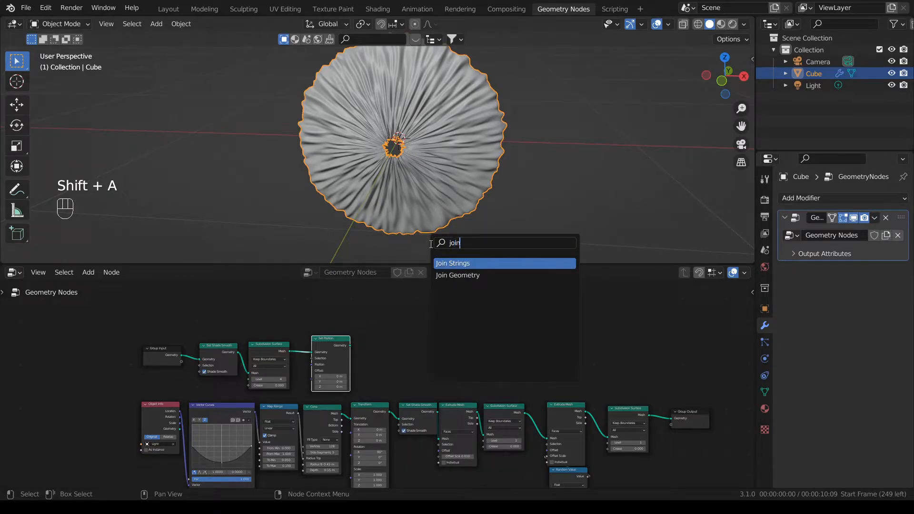
pyautogui.press('Down')
pyautogui.press('Return')
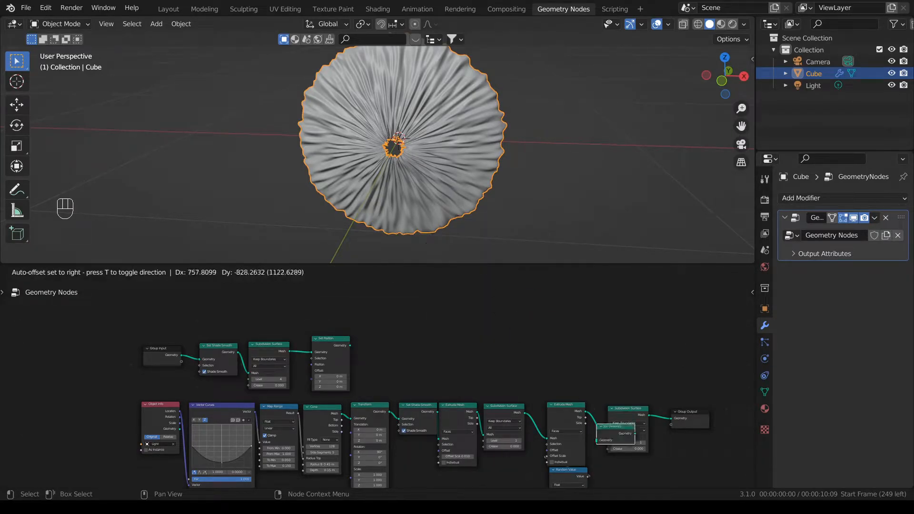
pyautogui.click(649, 404)
# Step: Tidy the second Extrude Mesh and Random Value nodes, and connect Set Position's geometry to Join Geometry
pyautogui.moveTo(640, 395); pyautogui.dragTo(568, 398)
pyautogui.moveTo(581, 454); pyautogui.dragTo(570, 459)
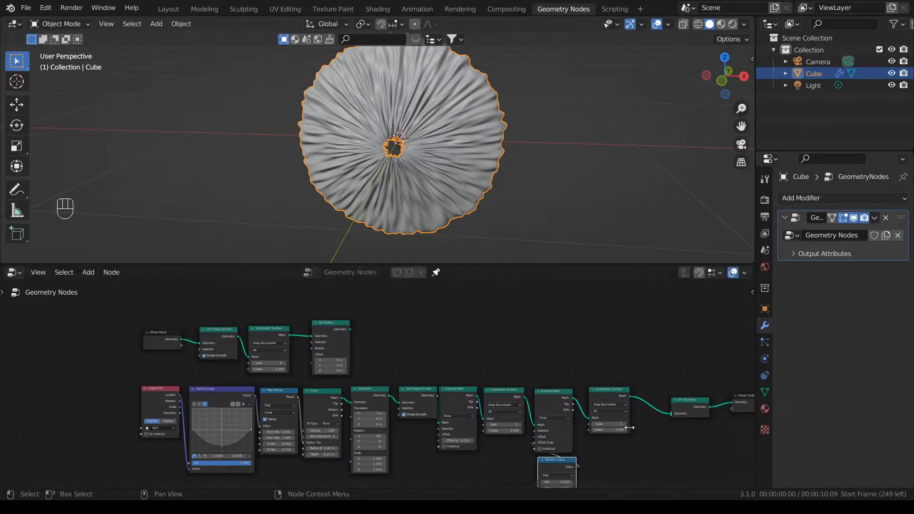
pyautogui.moveTo(350, 328); pyautogui.dragTo(670, 414)
pyautogui.scroll(-5, 409, 208)
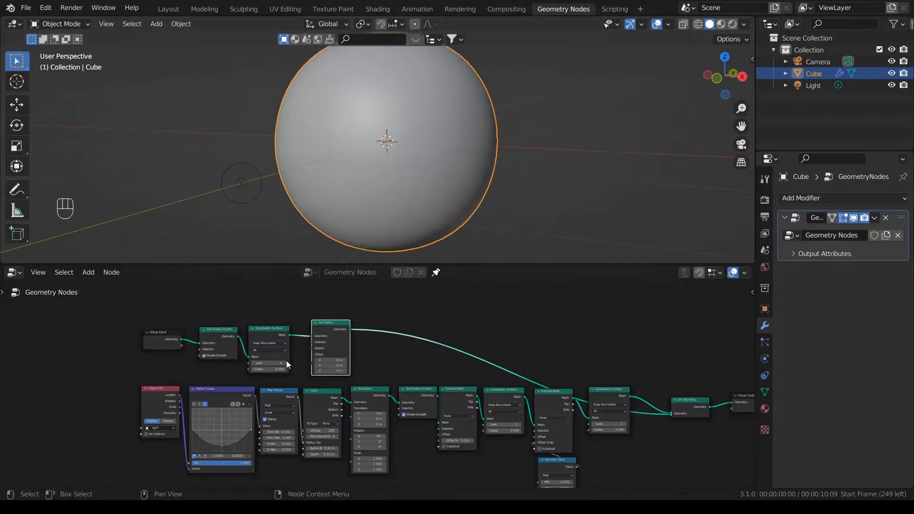
# Step: Combine the copied Set Shade Smooth, copied Subdivision Surface and Set Position nodes into a node group
pyautogui.moveTo(195, 311); pyautogui.dragTo(370, 379)
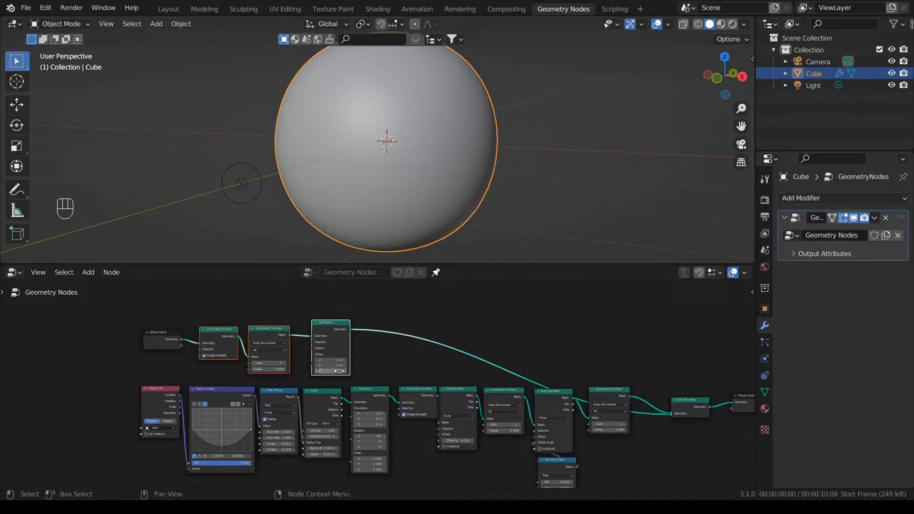
pyautogui.hotkey('ctrl', 'g')
pyautogui.scroll(6, 357, 391)
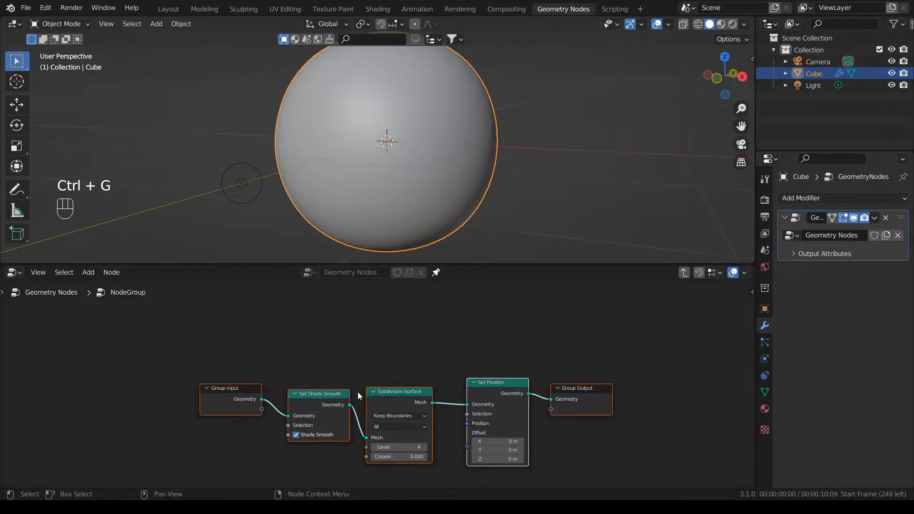
pyautogui.moveTo(358, 393); pyautogui.dragTo(362, 346, button='middle')
pyautogui.scroll(2, 358, 352)
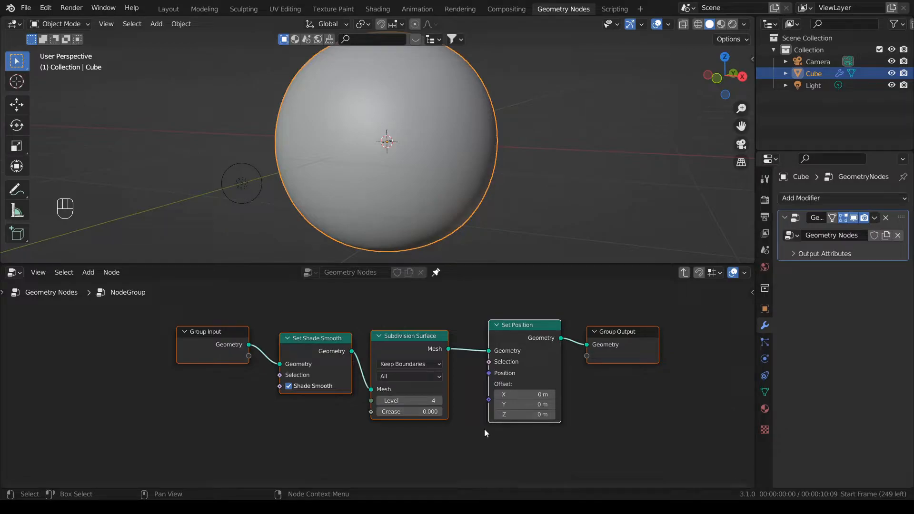
# Step: Add a Position input node inside the node group, below the Group Input node
pyautogui.scroll(-2, 425, 412)
pyautogui.moveTo(425, 412); pyautogui.dragTo(410, 355, button='middle')
pyautogui.hotkey('shift', 'a')
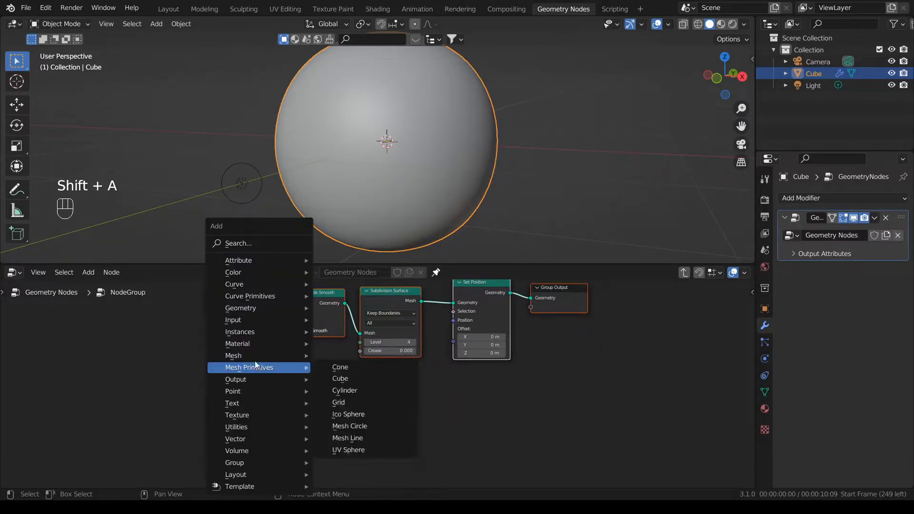
pyautogui.click(243, 244)
pyautogui.write('set shade')
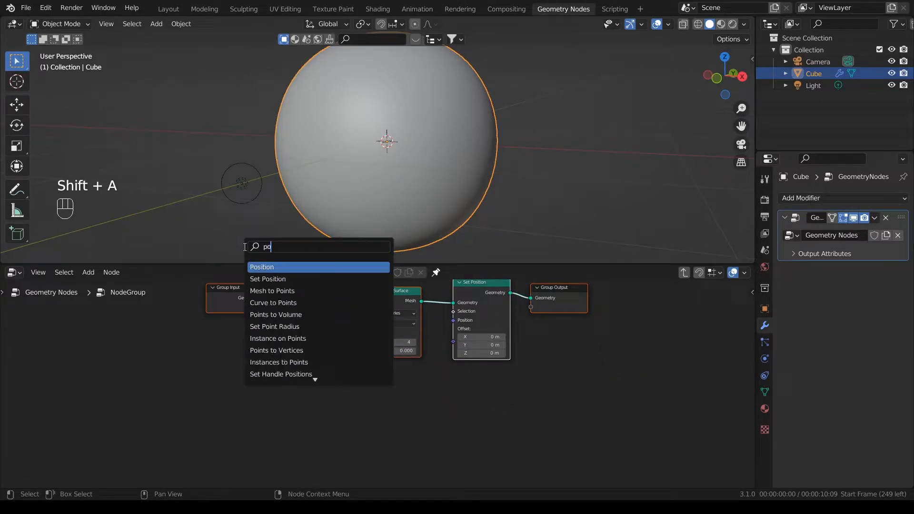
pyautogui.press('Return')
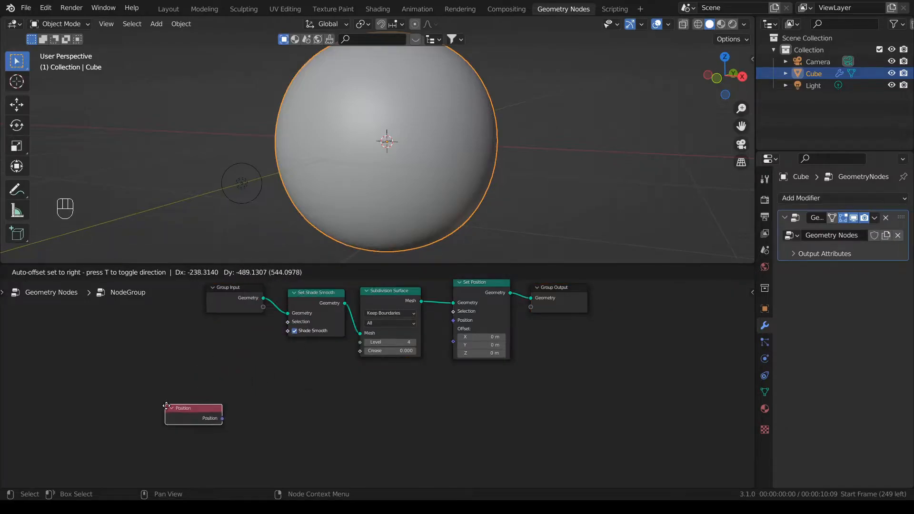
pyautogui.click(197, 380)
# Step: Add a Separate XYZ node fed by the Position node
pyautogui.scroll(1, 203, 386)
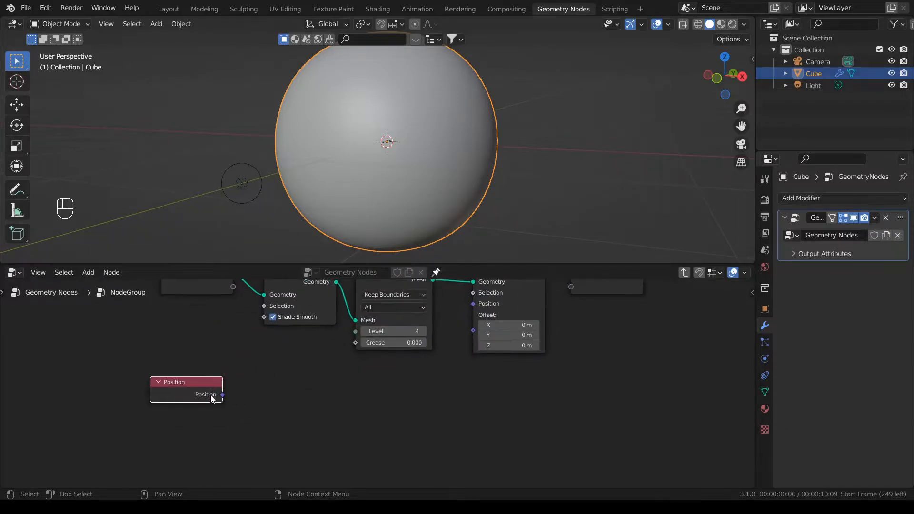
pyautogui.moveTo(223, 395); pyautogui.dragTo(263, 392)
pyautogui.write('sep')
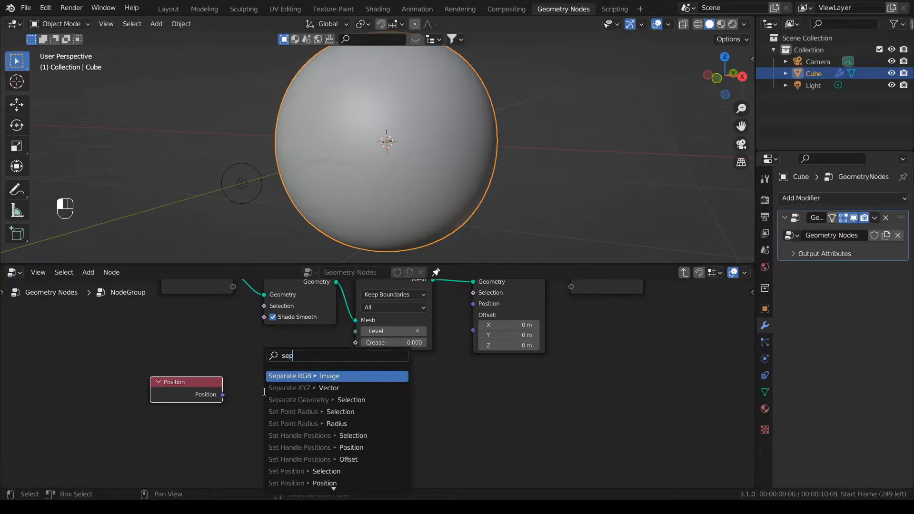
pyautogui.click(269, 388)
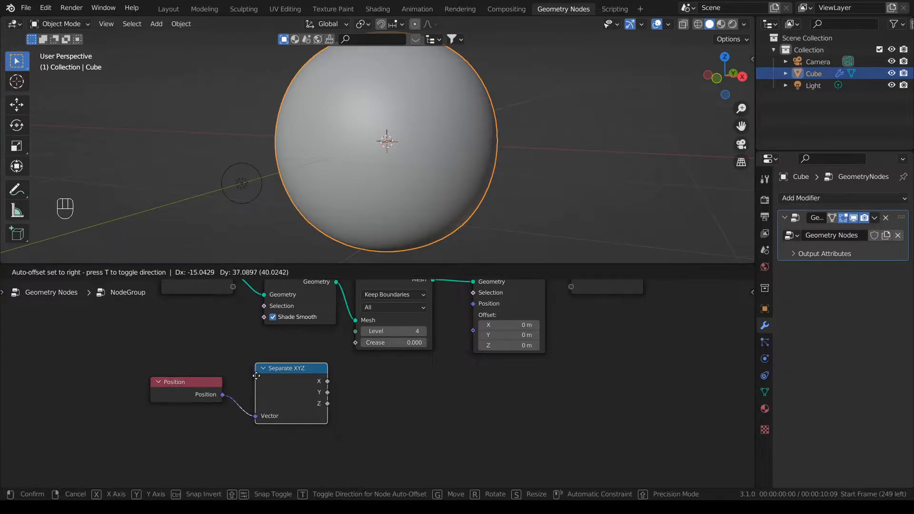
pyautogui.click(239, 384)
# Step: Add a Map Range node with its Value driven by the Y output of Separate XYZ
pyautogui.moveTo(307, 398); pyautogui.dragTo(336, 400)
pyautogui.write('map')
pyautogui.press('Return')
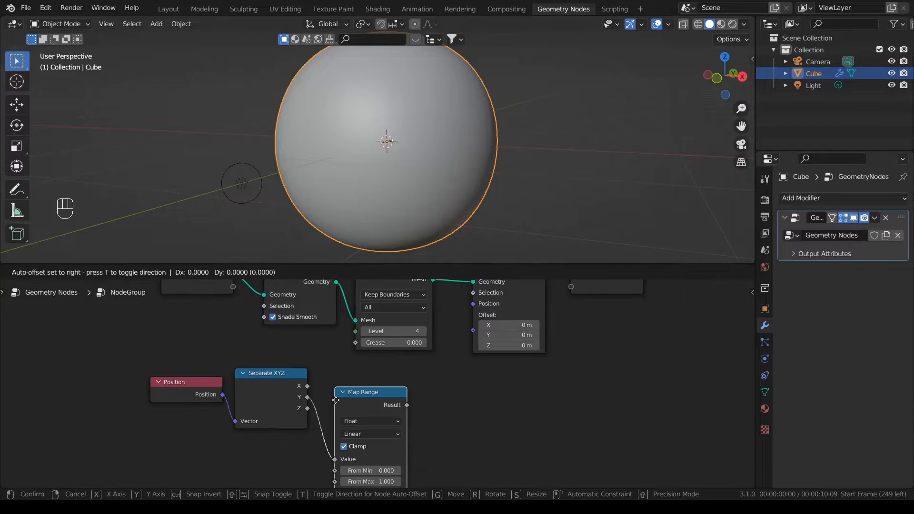
pyautogui.click(316, 382)
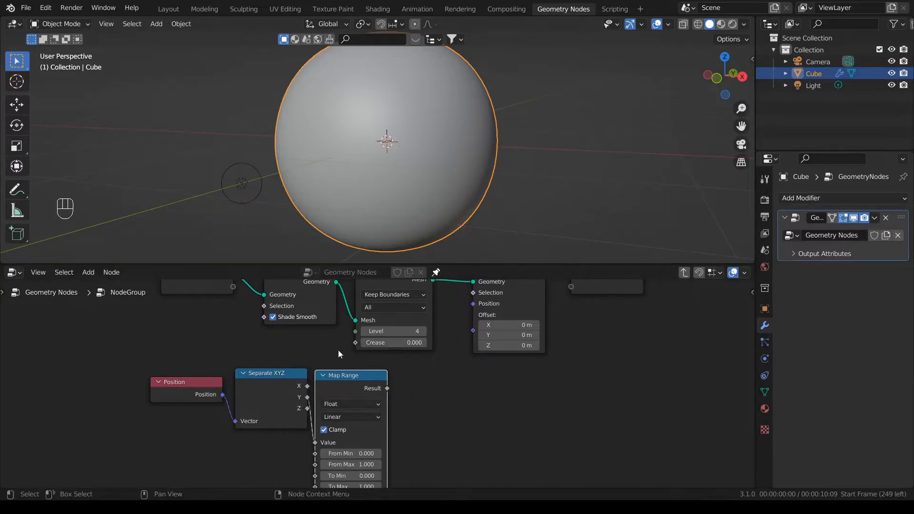
# Step: Add a Combine XYZ node with Map Range's Result driving Y, and connect its Vector to Set Position's Offset
pyautogui.moveTo(386, 388); pyautogui.dragTo(417, 391)
pyautogui.write('comb')
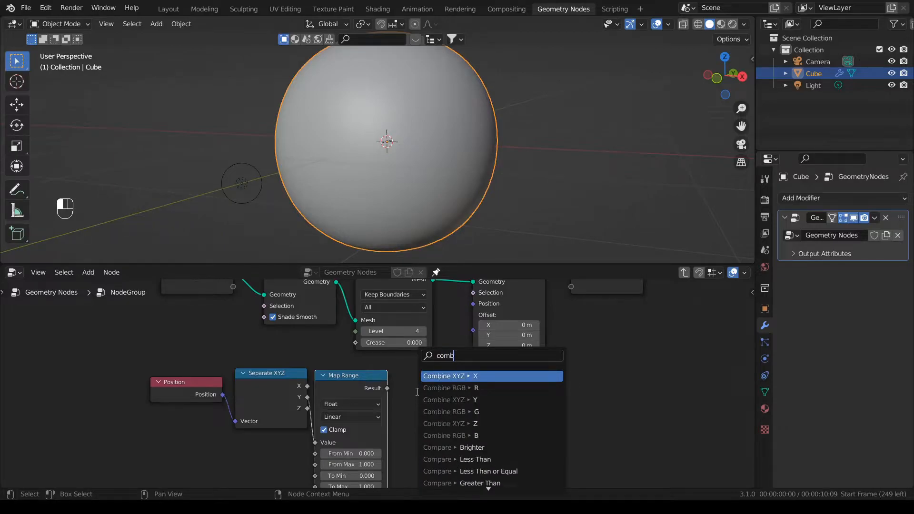
pyautogui.press('Down')
pyautogui.press('Down')
pyautogui.press('Return')
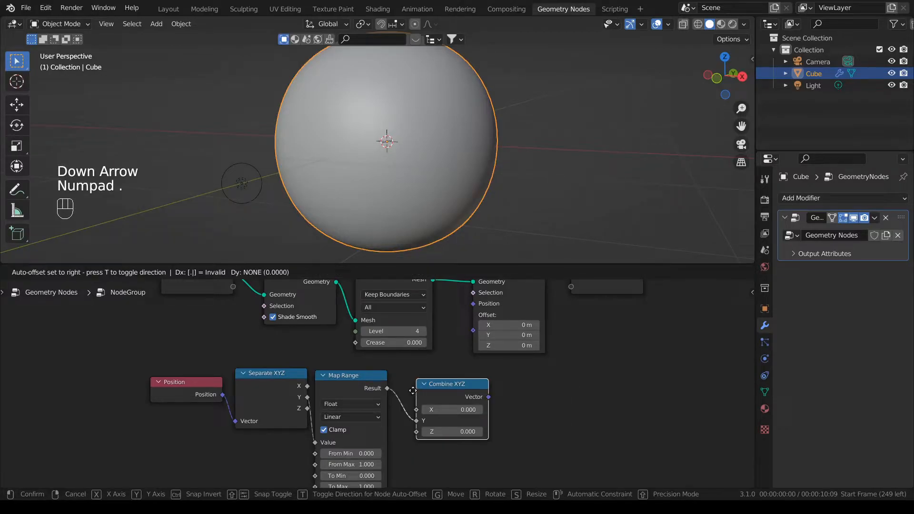
pyautogui.click(398, 387)
pyautogui.moveTo(444, 385); pyautogui.dragTo(475, 329)
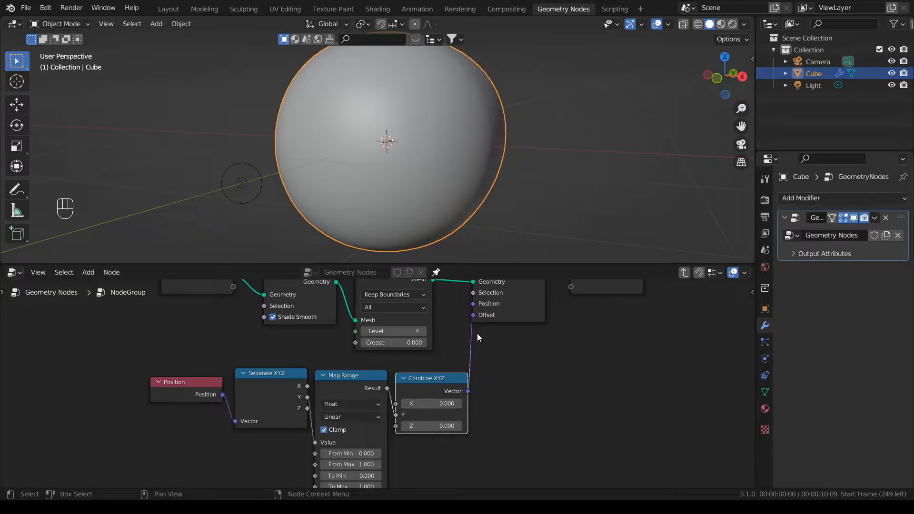
# Step: Switch to the right orthographic view and set the Map Range node's To Max to 0
pyautogui.press('KP_3')
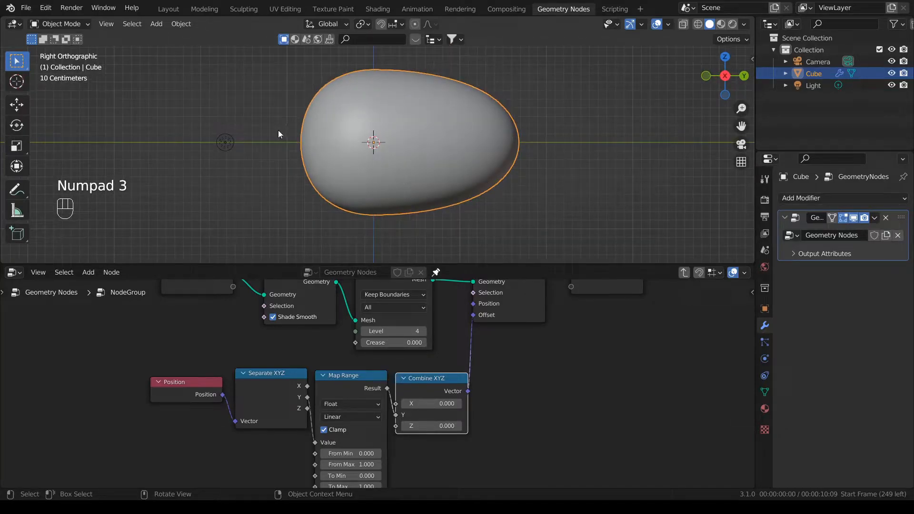
pyautogui.scroll(-1, 402, 413)
pyautogui.moveTo(402, 412); pyautogui.dragTo(410, 352, button='middle')
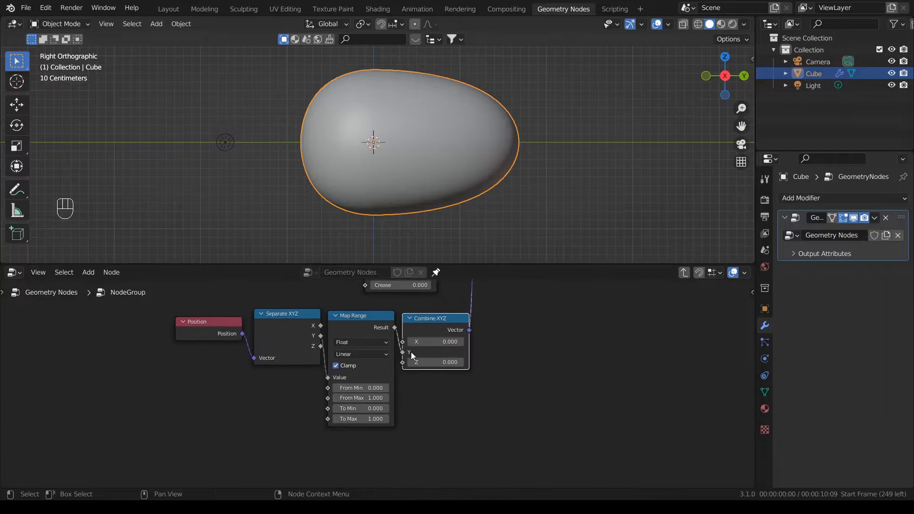
pyautogui.scroll(3, 398, 398)
pyautogui.click(350, 444)
pyautogui.write('0')
pyautogui.press('Return')
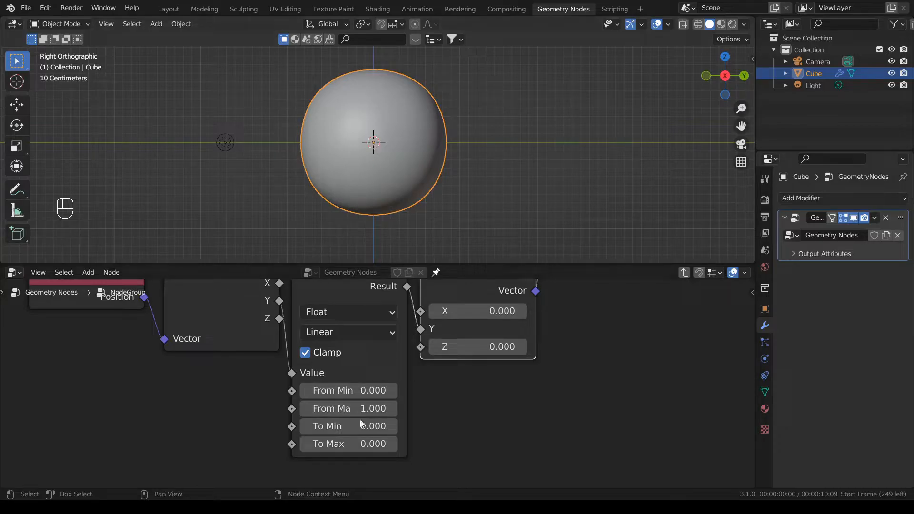
# Step: Set the Map Range node's From Min to -1.4, From Max to -0.7 and To Min to -0.6
pyautogui.click(371, 391)
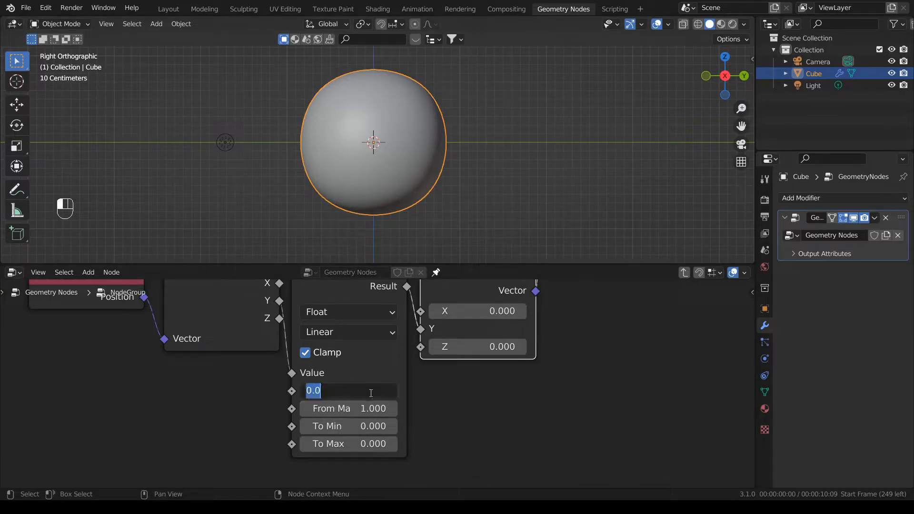
pyautogui.write('-1.4')
pyautogui.press('Return')
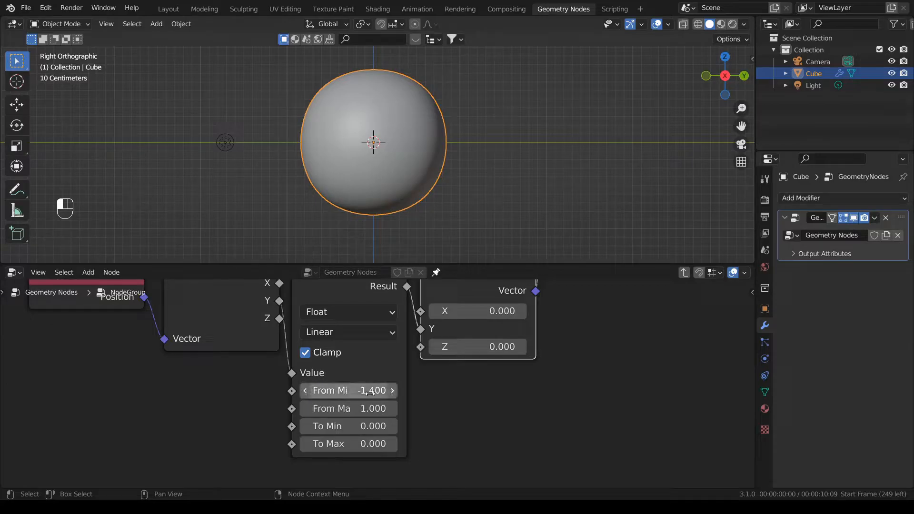
pyautogui.moveTo(371, 408); pyautogui.dragTo(304, 408)
pyautogui.moveTo(355, 426); pyautogui.dragTo(322, 426)
pyautogui.moveTo(417, 108); pyautogui.dragTo(444, 207, button='middle')
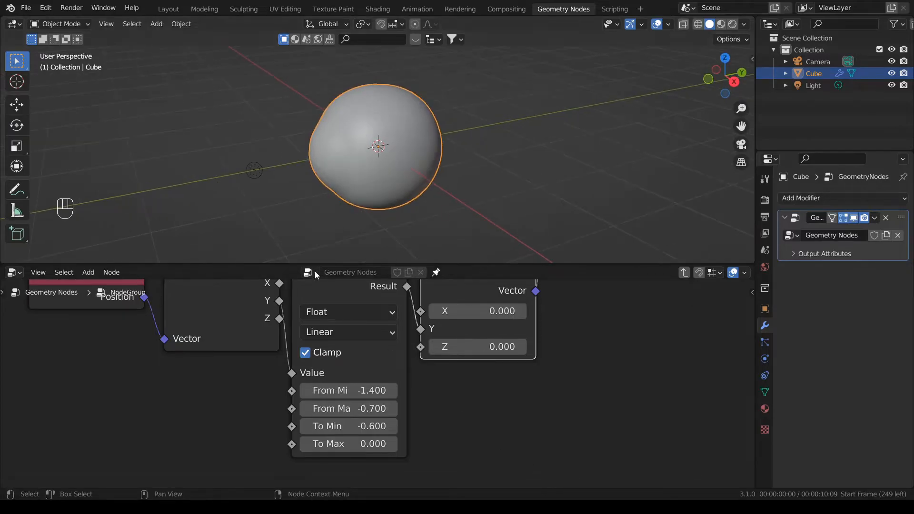
# Step: Insert a Set Material node between Set Position and Group Output, making room by moving Group Output along
pyautogui.scroll(-2, 341, 385)
pyautogui.scroll(-1, 341, 384)
pyautogui.moveTo(341, 384); pyautogui.dragTo(370, 444, button='middle')
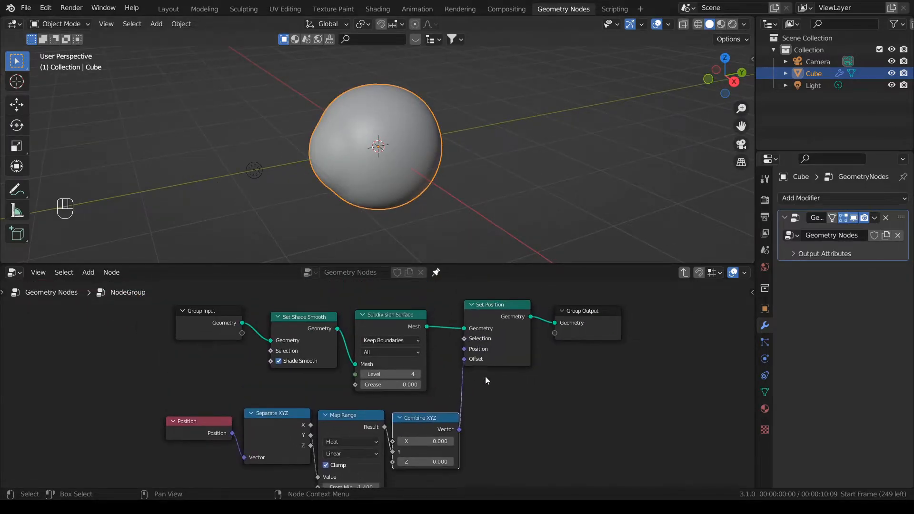
pyautogui.moveTo(483, 377); pyautogui.dragTo(433, 375, button='middle')
pyautogui.scroll(3, 362, 182)
pyautogui.moveTo(362, 182); pyautogui.dragTo(419, 154, button='middle')
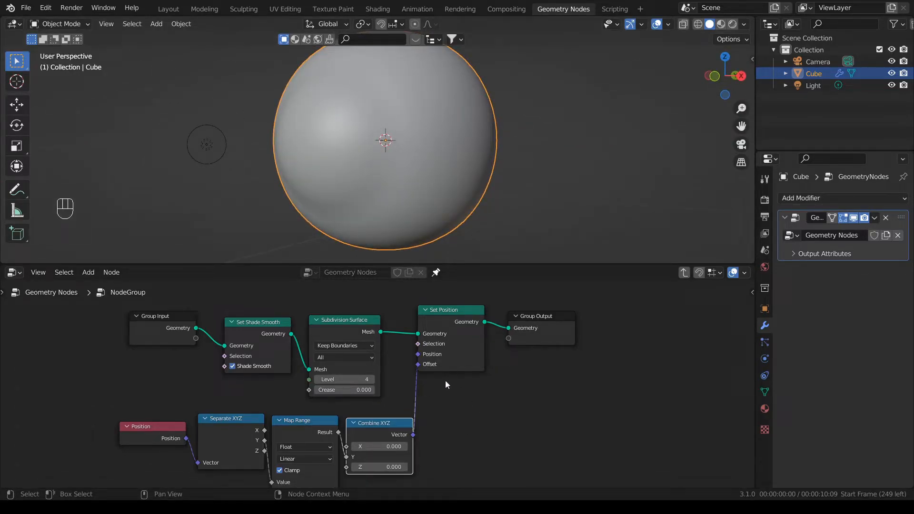
pyautogui.scroll(-1, 442, 381)
pyautogui.moveTo(501, 323); pyautogui.dragTo(587, 325)
pyautogui.hotkey('shift', 'a')
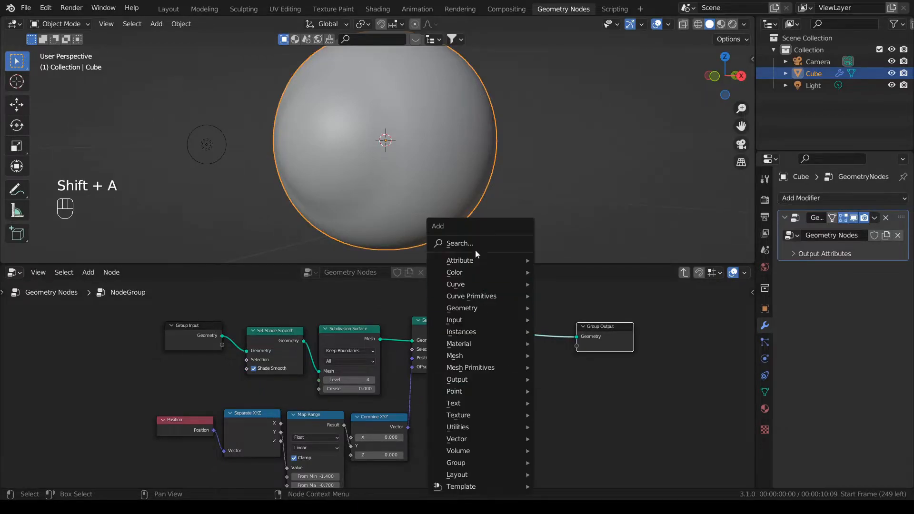
pyautogui.click(475, 245)
pyautogui.write('set')
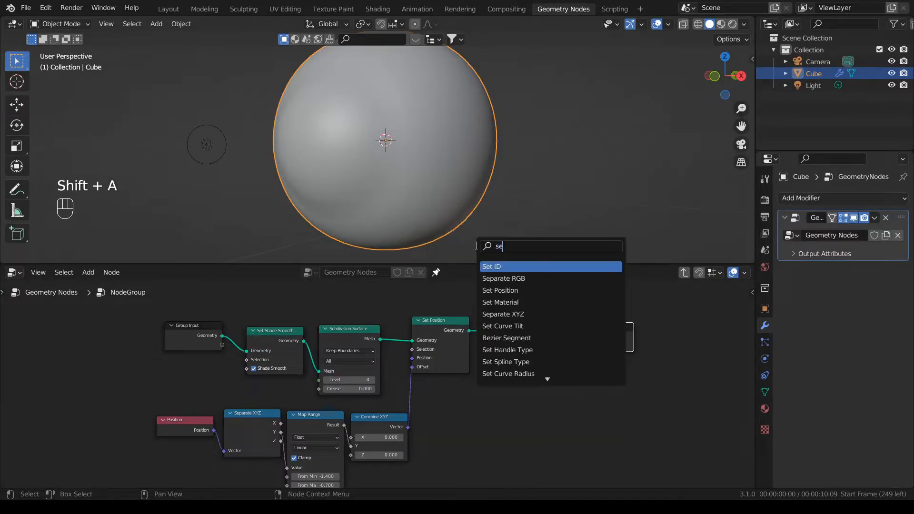
pyautogui.press('Down')
pyautogui.press('Down')
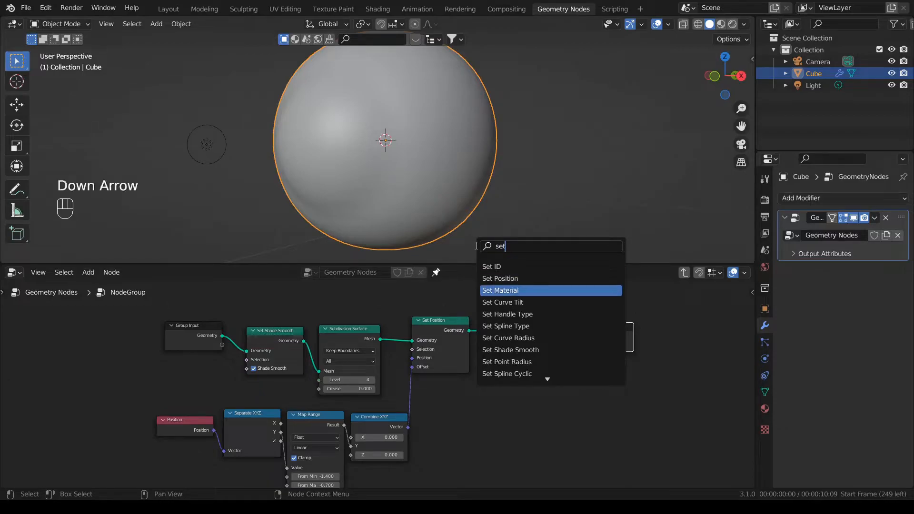
pyautogui.press('Return')
pyautogui.click(501, 315)
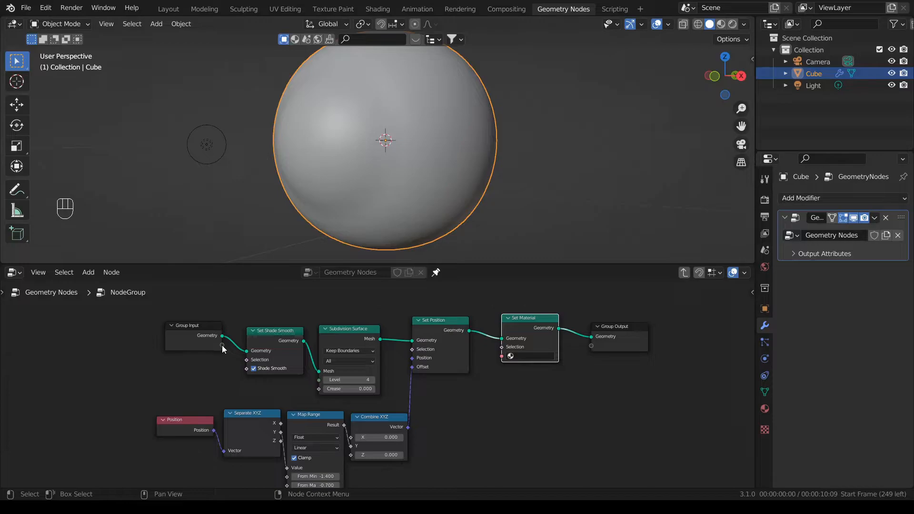
# Step: Expose Set Material's Material and Map Range's From Max and To Min as inputs on the Group Input node
pyautogui.moveTo(222, 344); pyautogui.dragTo(506, 358)
pyautogui.moveTo(408, 419); pyautogui.dragTo(452, 369, button='middle')
pyautogui.scroll(-1, 452, 369)
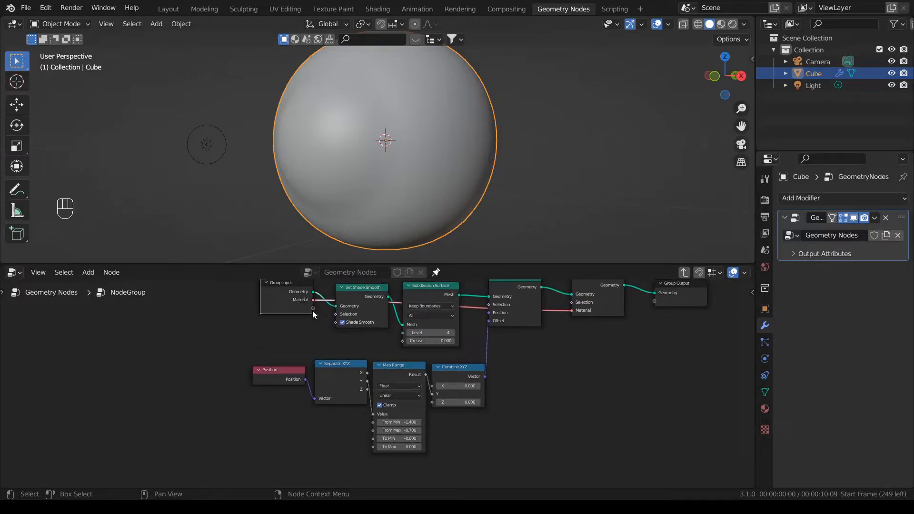
pyautogui.hotkey('ctrl', 'z')
pyautogui.moveTo(312, 307); pyautogui.dragTo(372, 429)
pyautogui.moveTo(313, 316); pyautogui.dragTo(371, 437)
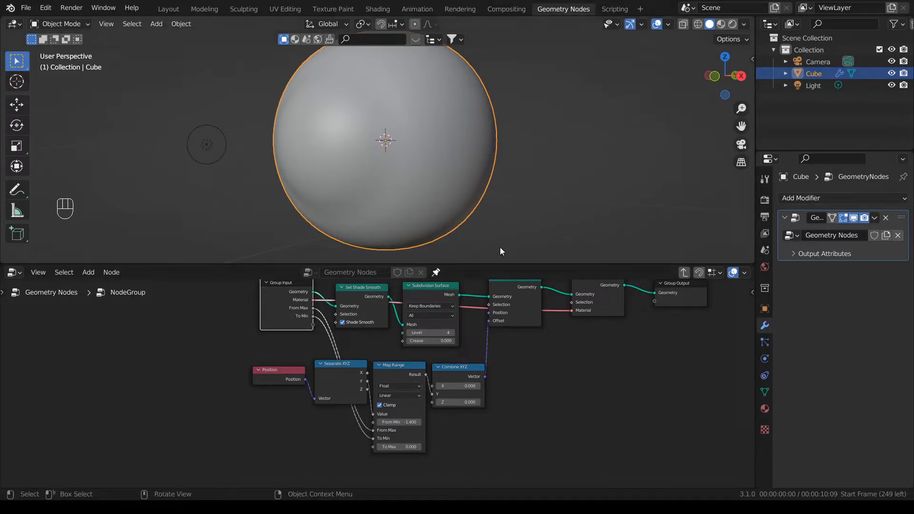
# Step: Exit the node group and label its node "sclera"
pyautogui.scroll(-3, 601, 387)
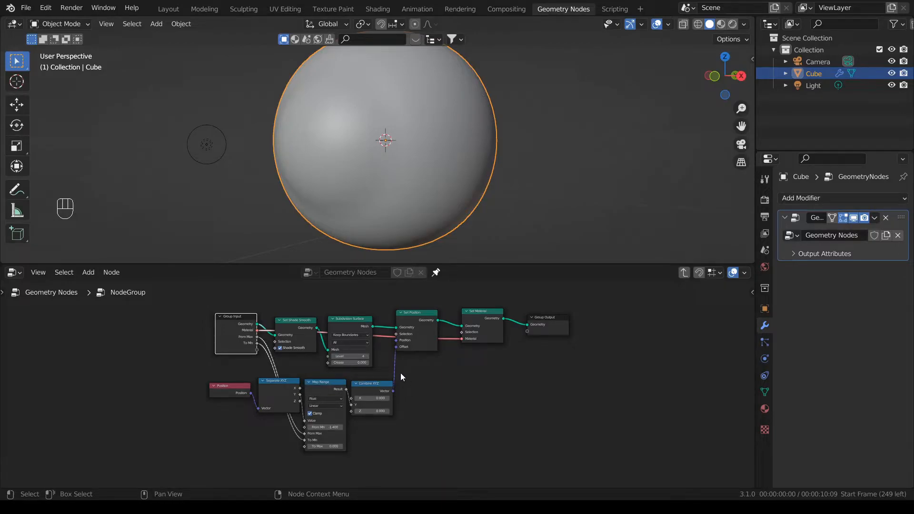
pyautogui.press('Tab')
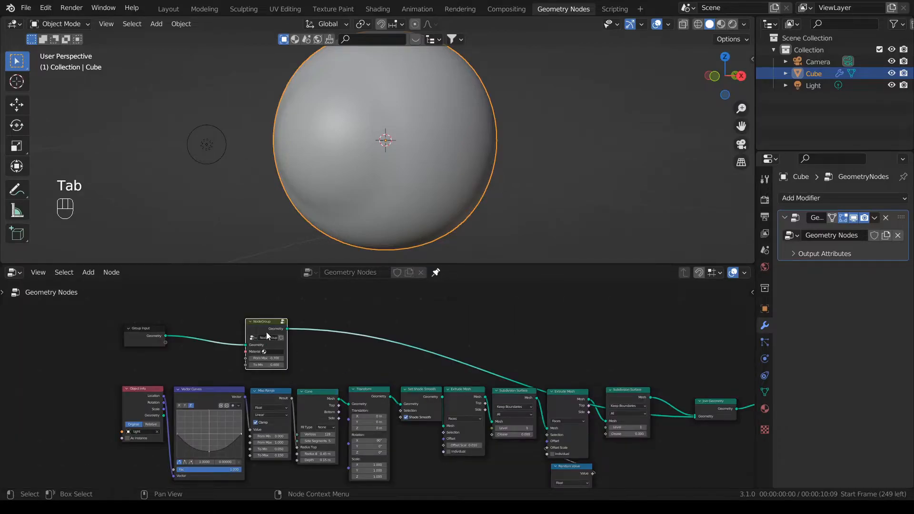
pyautogui.scroll(2, 266, 332)
pyautogui.press('F2')
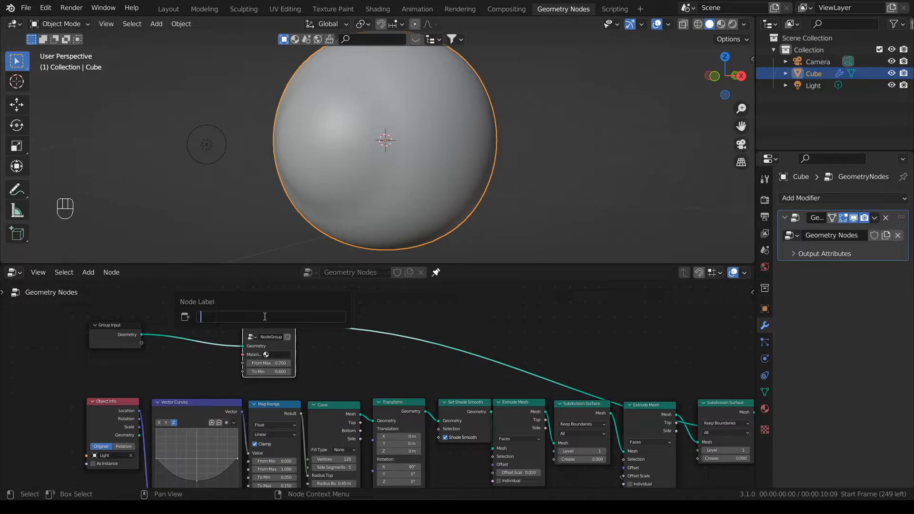
pyautogui.write('sclera')
pyautogui.press('Return')
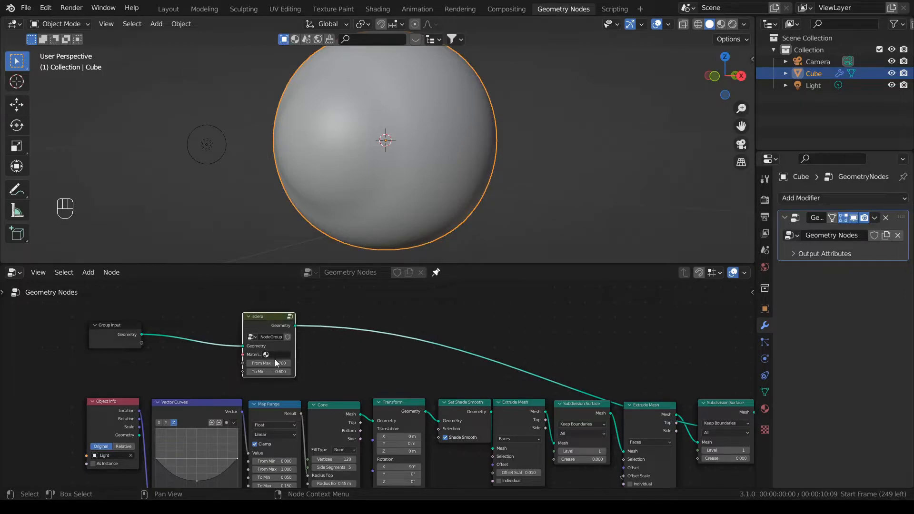
# Step: Turn on X-ray shading and switch to the right orthographic view to see the iris inside the eyeball
pyautogui.scroll(-1, 355, 365)
pyautogui.moveTo(350, 375); pyautogui.dragTo(376, 337, button='middle')
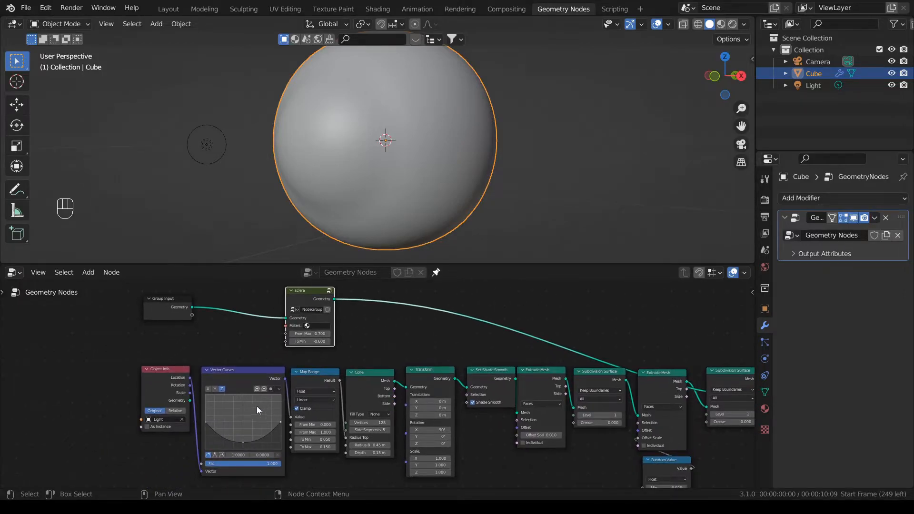
pyautogui.scroll(-2, 312, 401)
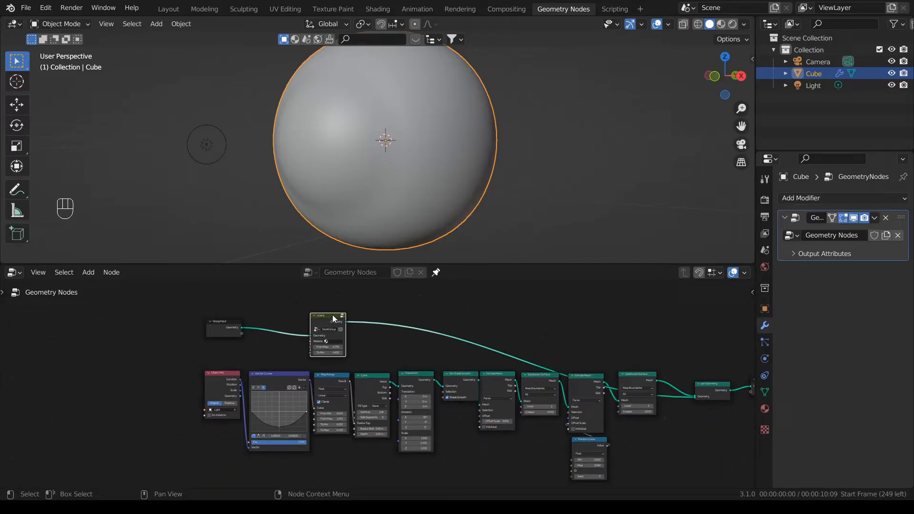
pyautogui.scroll(-2, 429, 339)
pyautogui.moveTo(416, 154); pyautogui.dragTo(373, 156, button='middle')
pyautogui.hotkey('alt', 'z')
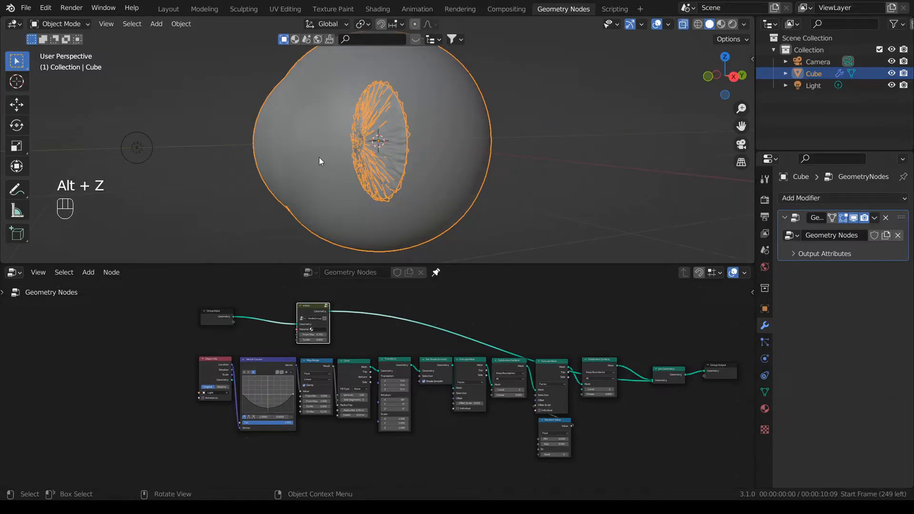
pyautogui.press('KP_3')
# Step: Set the iris Transform node's Y translation to -0.7 m
pyautogui.scroll(8, 307, 404)
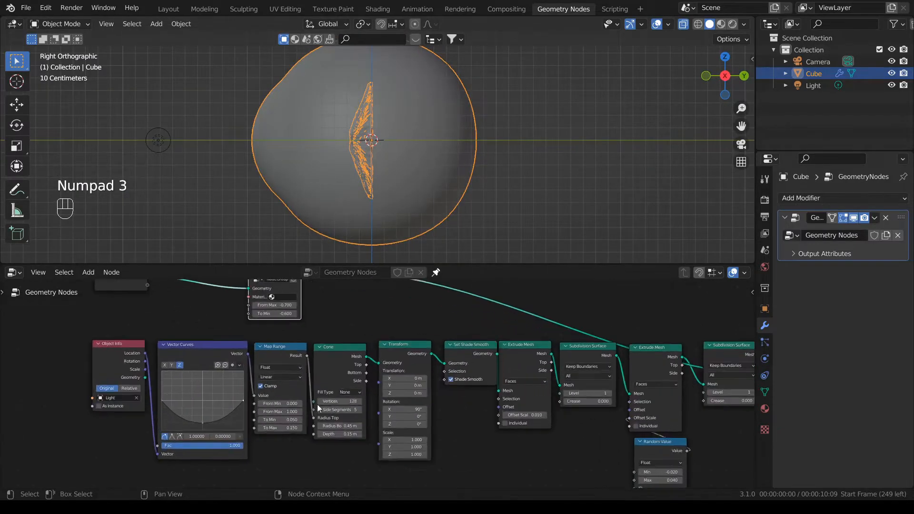
pyautogui.click(451, 388)
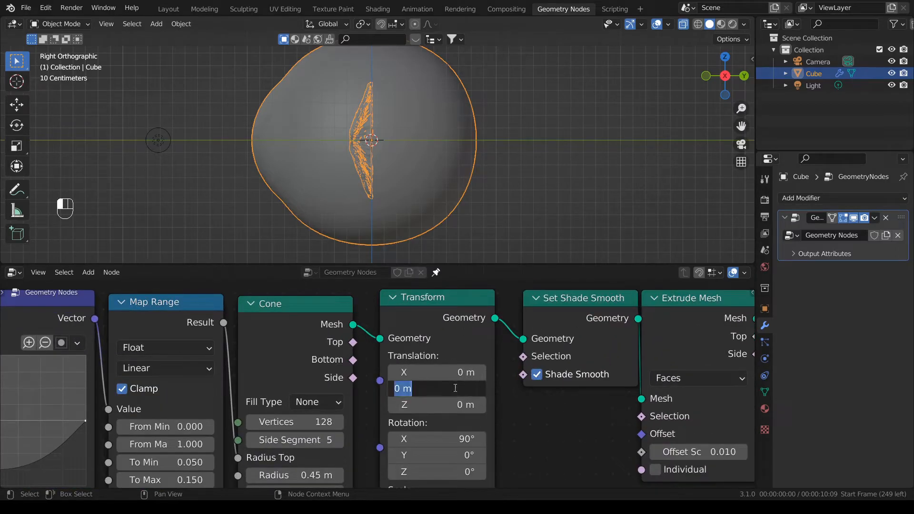
pyautogui.write('-0.7')
pyautogui.press('Return')
pyautogui.moveTo(333, 215); pyautogui.dragTo(316, 200, button='middle')
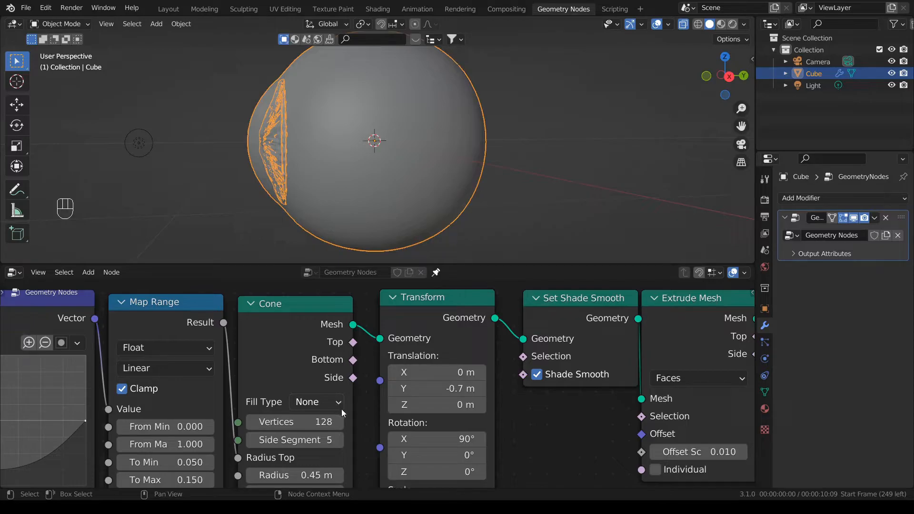
# Step: Set the iris Cone node's Depth to 0.125 m
pyautogui.scroll(-1, 354, 434)
pyautogui.moveTo(354, 434); pyautogui.dragTo(376, 381, button='middle')
pyautogui.scroll(3, 376, 381)
pyautogui.hotkey('ctrl', 'z')
pyautogui.click(338, 455)
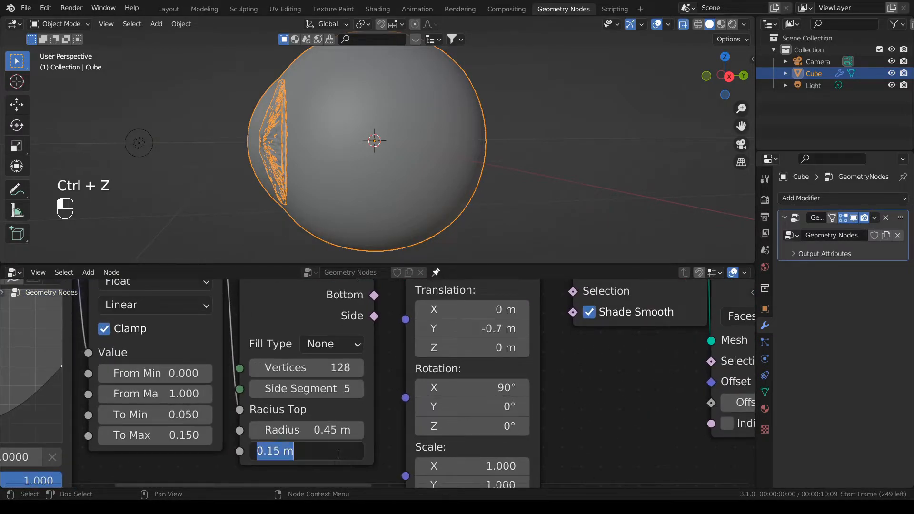
pyautogui.write('.125')
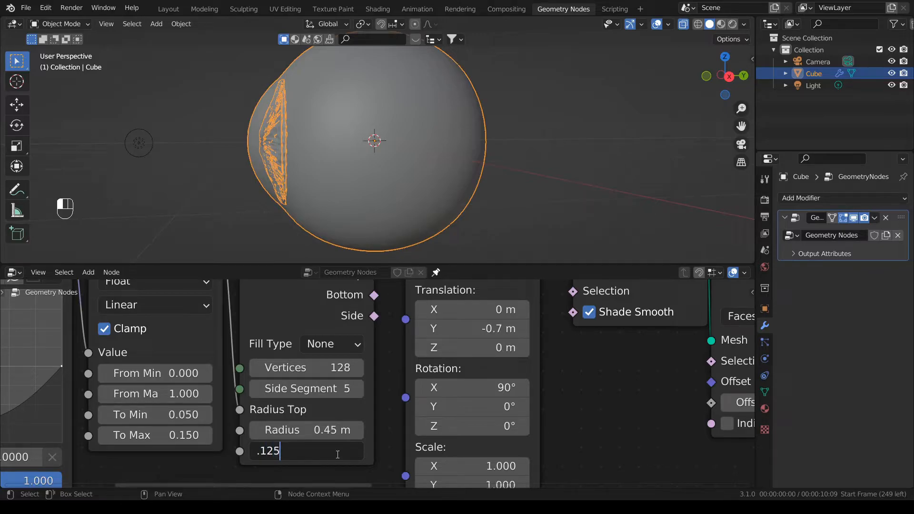
pyautogui.press('Return')
pyautogui.moveTo(248, 152); pyautogui.dragTo(336, 160, button='middle')
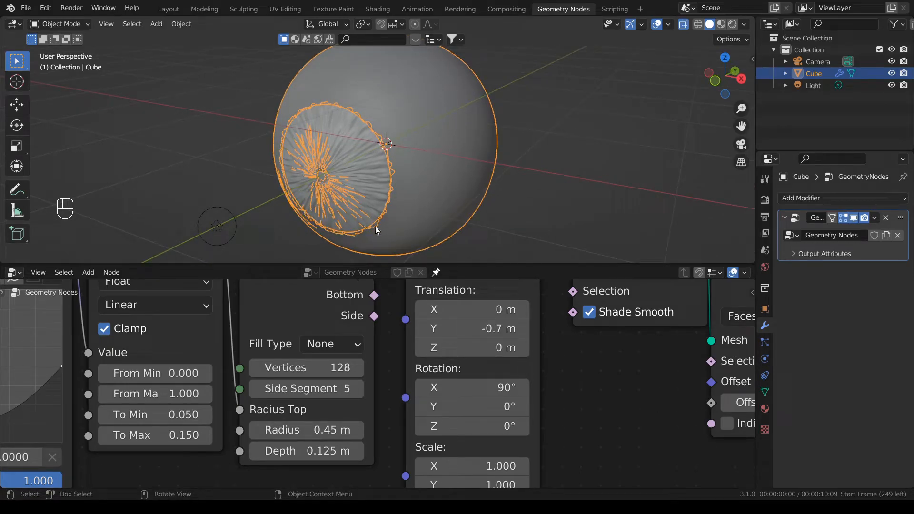
# Step: Try to hide the outer eyeball by muting the sclera group node
pyautogui.scroll(-5, 410, 379)
pyautogui.scroll(-2, 348, 391)
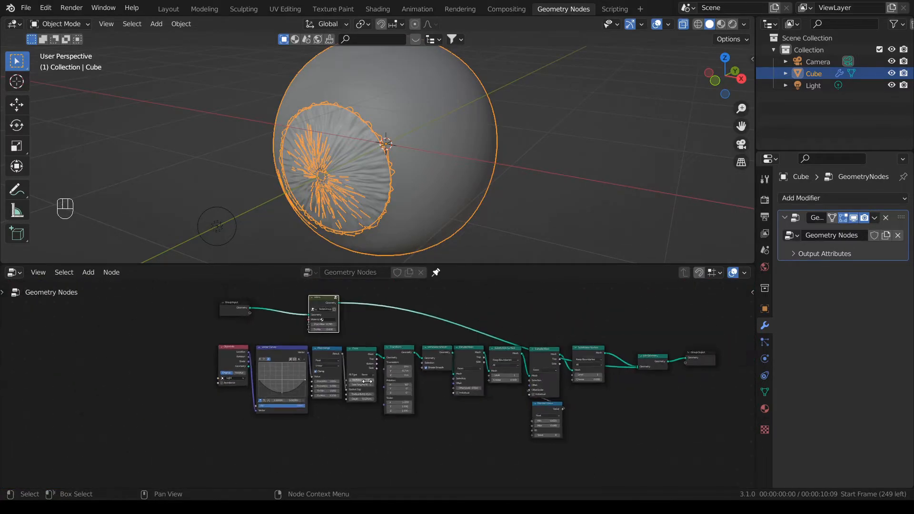
pyautogui.scroll(-1, 342, 364)
pyautogui.scroll(2, 352, 387)
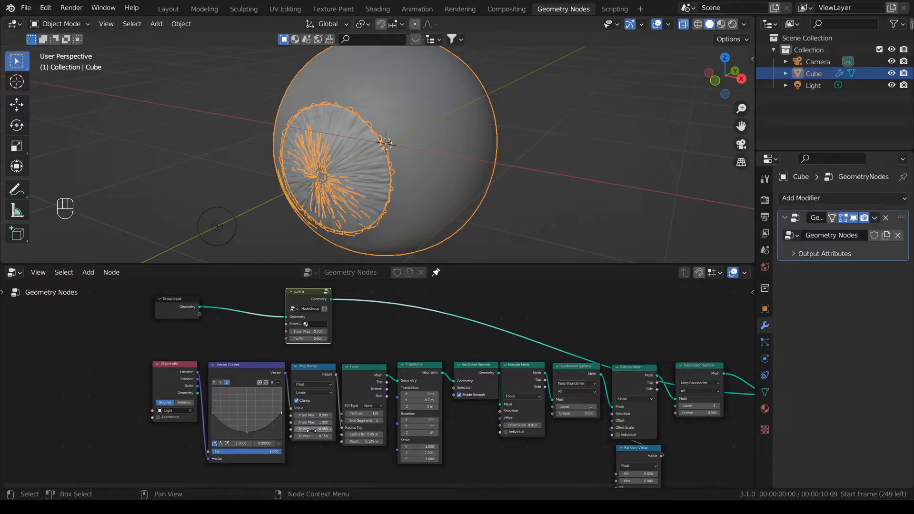
pyautogui.scroll(-2, 354, 395)
pyautogui.scroll(4, 345, 168)
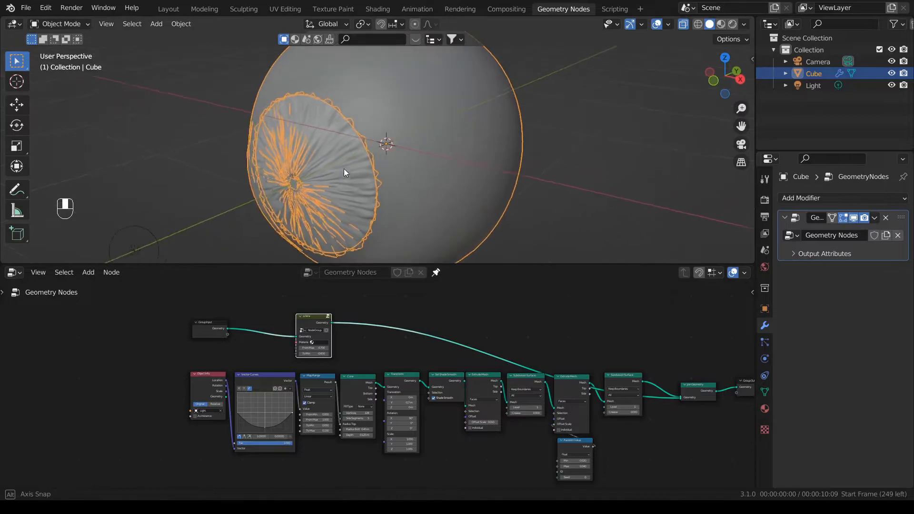
pyautogui.moveTo(324, 158); pyautogui.dragTo(323, 238, button='middle')
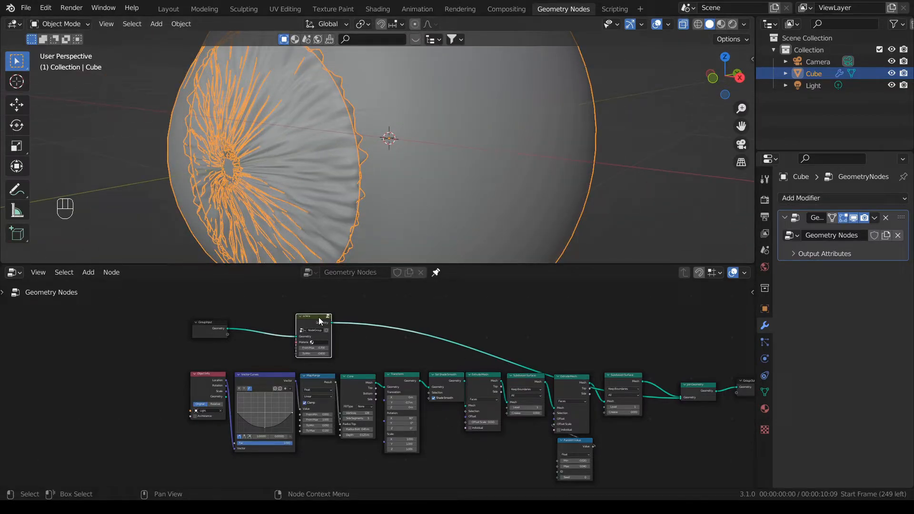
pyautogui.press('m')
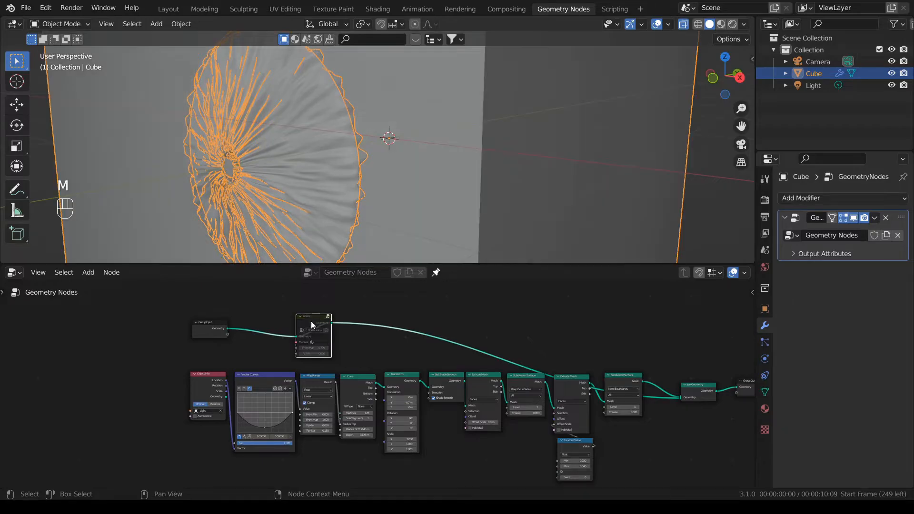
pyautogui.scroll(-4, 407, 199)
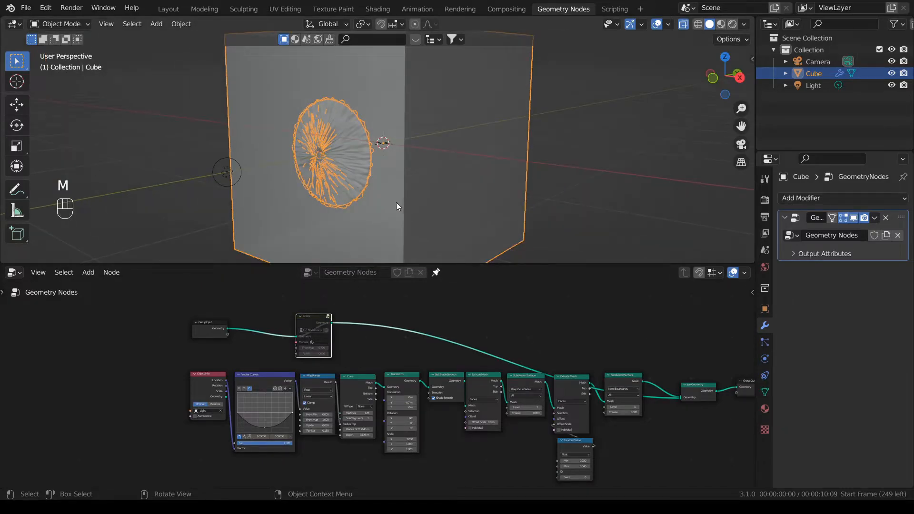
pyautogui.scroll(1, 392, 204)
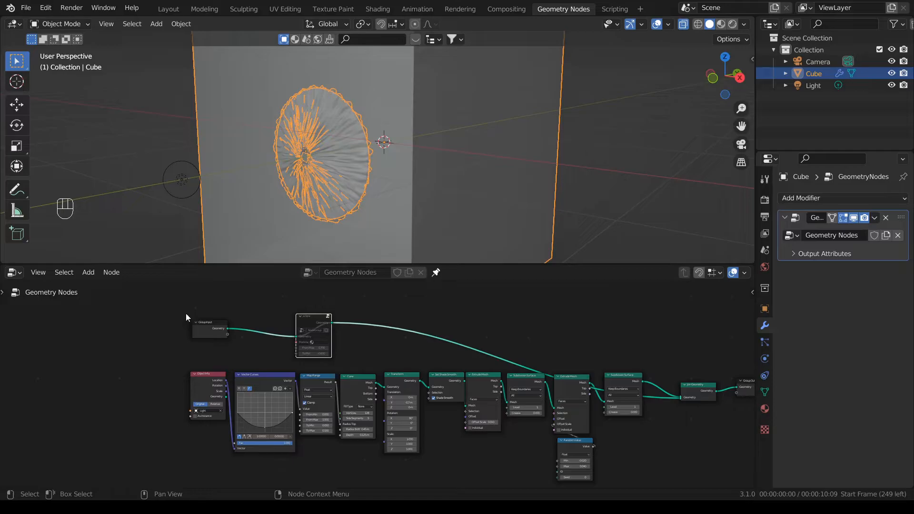
# Step: Mute the Group Input node and unmute the sclera node so only the iris is displayed
pyautogui.moveTo(183, 313); pyautogui.dragTo(281, 342)
pyautogui.press('m')
pyautogui.click(308, 317)
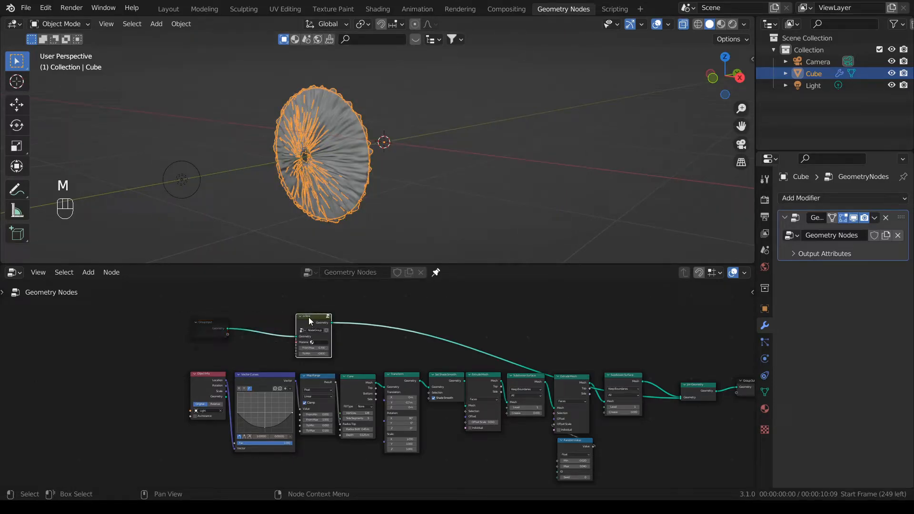
# Step: Turn off X-ray shading and view the iris from the front
pyautogui.moveTo(347, 157)
pyautogui.mouseDown(button='middle')
pyautogui.moveTo(344, 144)
pyautogui.moveTo(360, 150)
pyautogui.mouseUp(button='middle')
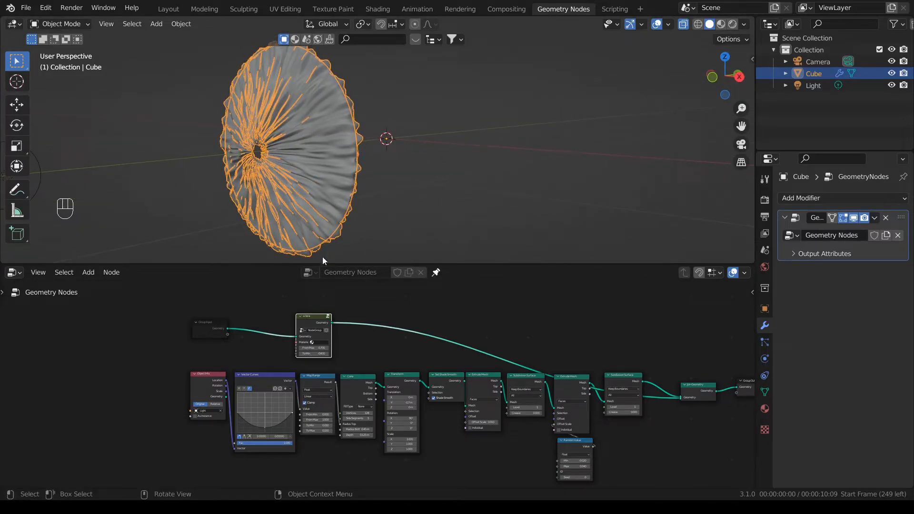
pyautogui.hotkey('alt', 'z')
pyautogui.moveTo(301, 153); pyautogui.dragTo(336, 150, button='middle')
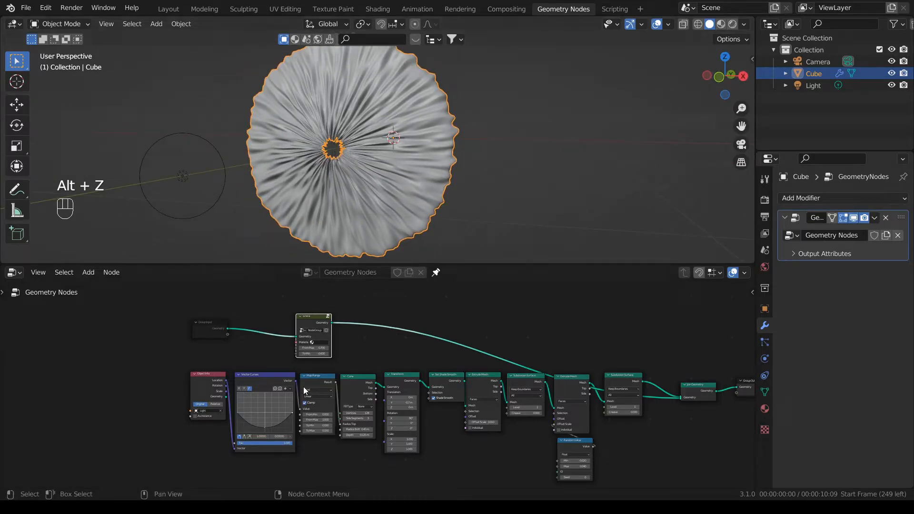
# Step: Move the Group Input and sclera group nodes farther up, away from the iris node chain
pyautogui.scroll(2, 341, 422)
pyautogui.scroll(-1, 289, 313)
pyautogui.moveTo(136, 305); pyautogui.dragTo(349, 353)
pyautogui.press('g')
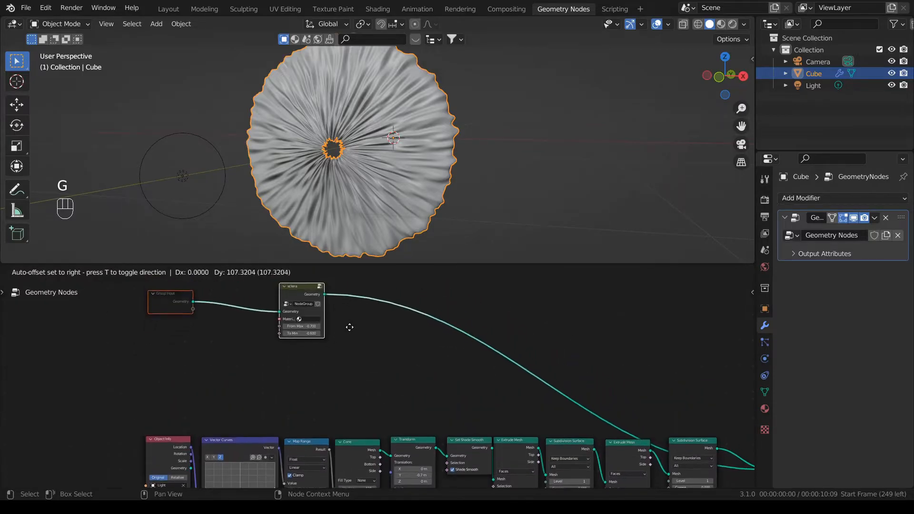
pyautogui.click(352, 321)
# Step: Add a Grid node and place it above the Cone node
pyautogui.scroll(-1, 339, 400)
pyautogui.scroll(-1, 339, 404)
pyautogui.moveTo(339, 400); pyautogui.dragTo(347, 354, button='middle')
pyautogui.scroll(1, 344, 369)
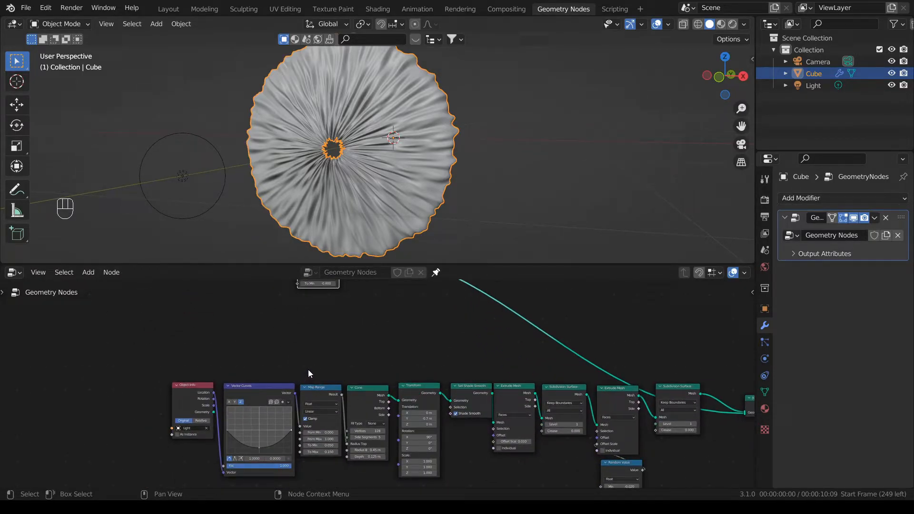
pyautogui.hotkey('shift', 'a')
pyautogui.click(280, 246)
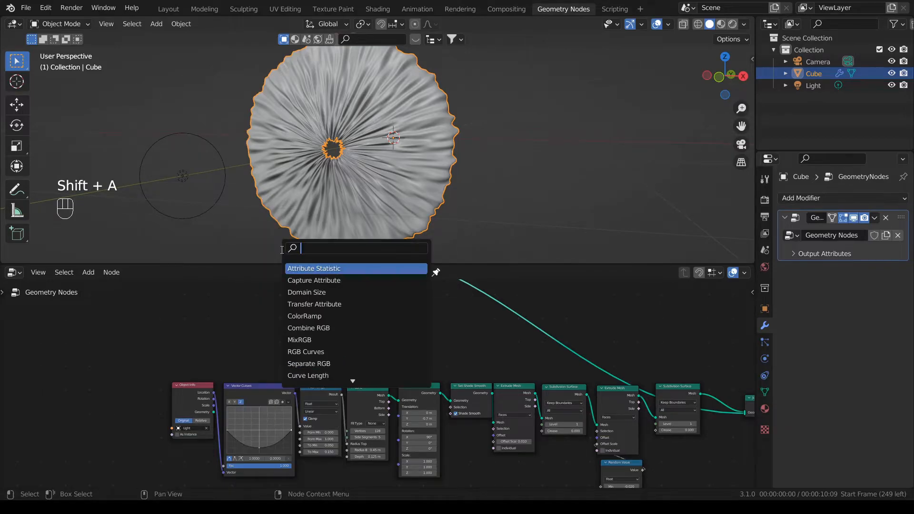
pyautogui.write('grid')
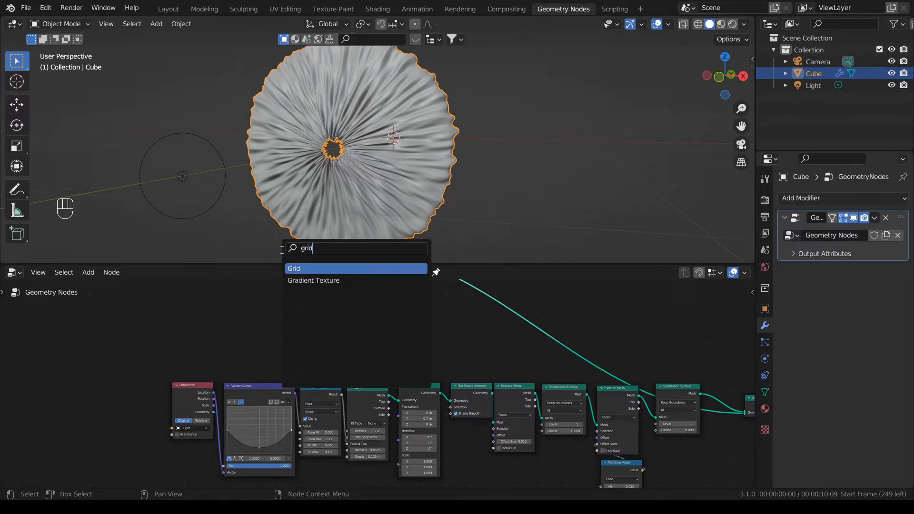
pyautogui.press('Return')
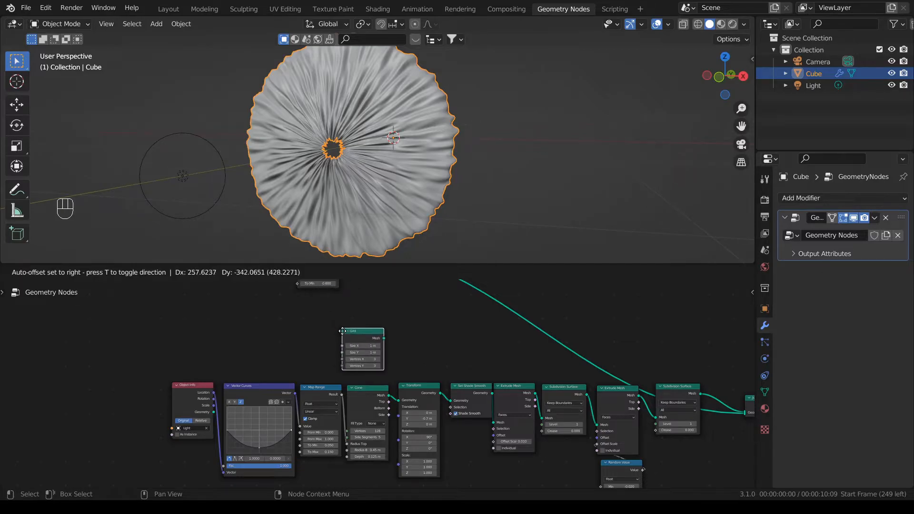
pyautogui.click(347, 330)
# Step: Connect the Map Range Result to both the Size X and Size Y inputs of the Grid node
pyautogui.scroll(2, 371, 393)
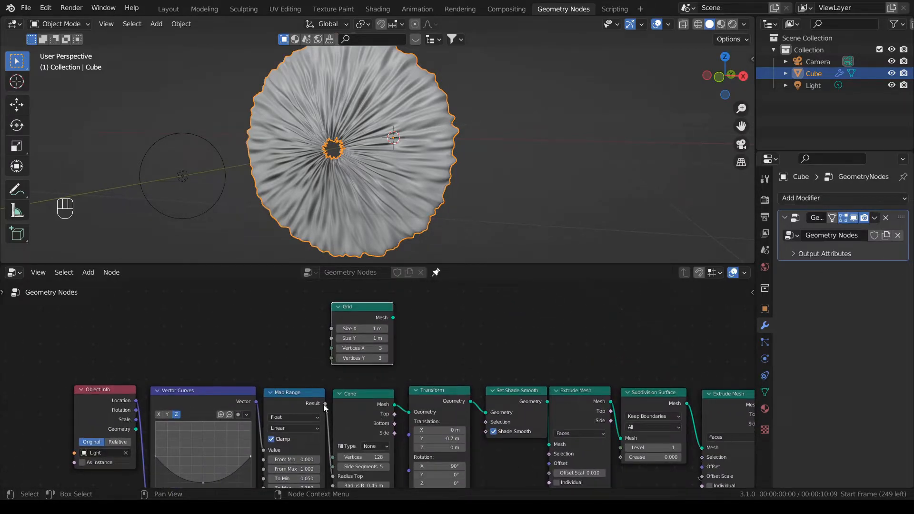
pyautogui.moveTo(324, 403); pyautogui.dragTo(330, 329)
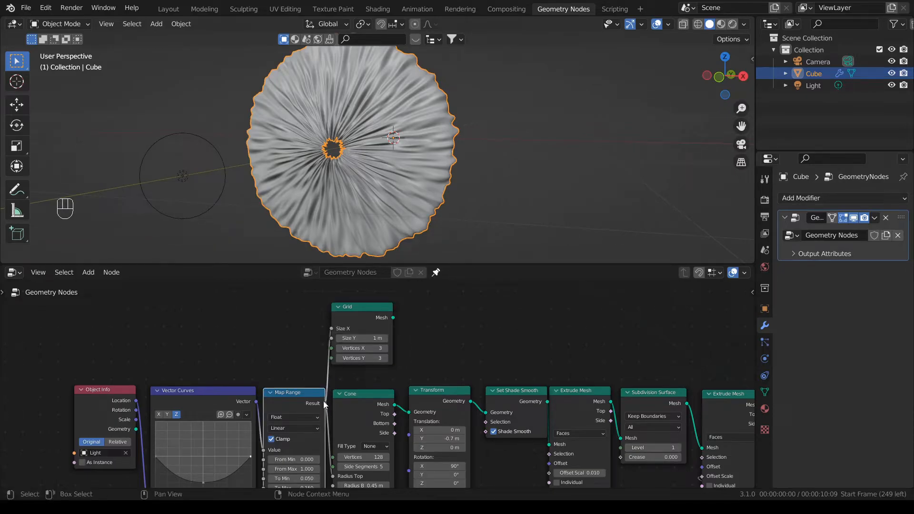
pyautogui.moveTo(325, 403); pyautogui.dragTo(332, 338)
# Step: Duplicate the iris Transform node, place the copy above the original, and feed the Grid mesh into it
pyautogui.scroll(-2, 440, 395)
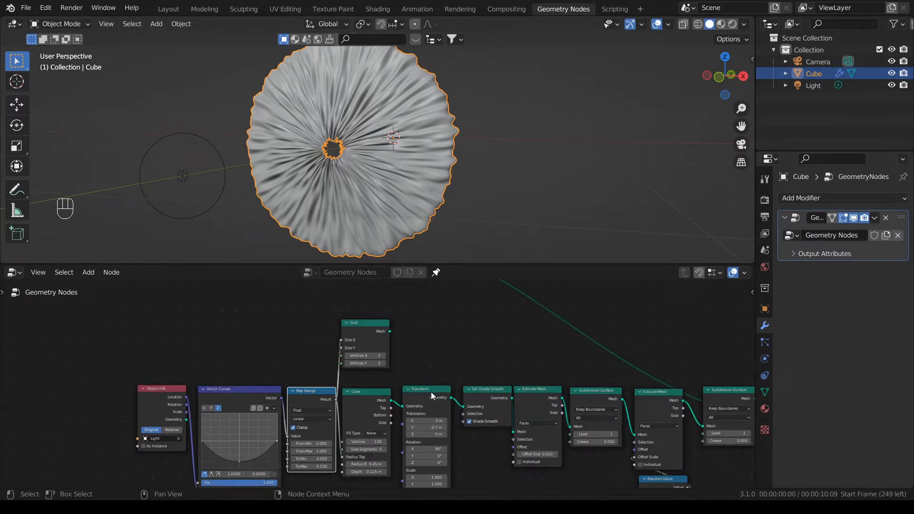
pyautogui.click(438, 389)
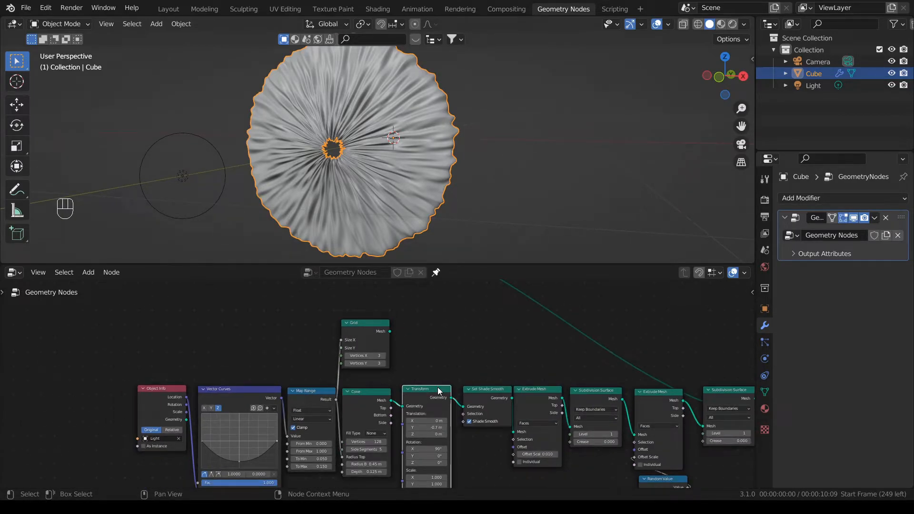
pyautogui.hotkey('shift', 'd')
pyautogui.click(440, 340)
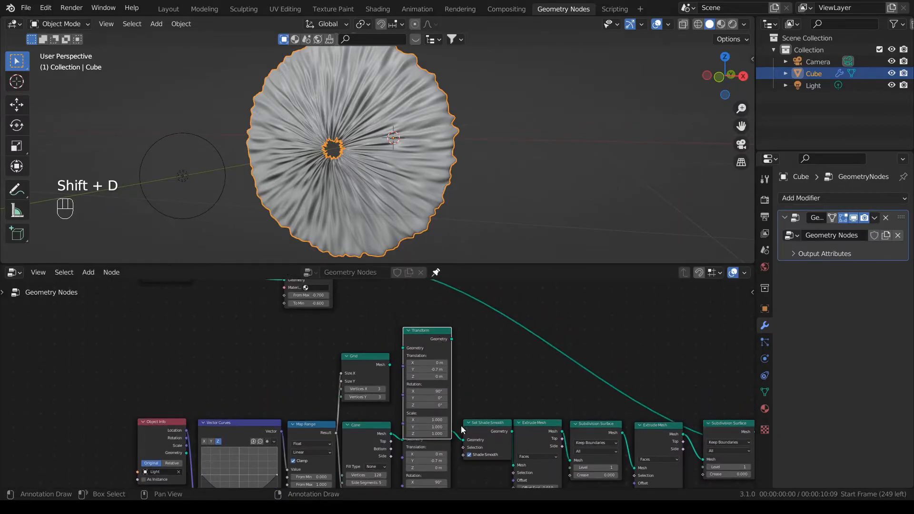
pyautogui.moveTo(424, 333); pyautogui.dragTo(420, 317)
pyautogui.moveTo(389, 365); pyautogui.dragTo(400, 333)
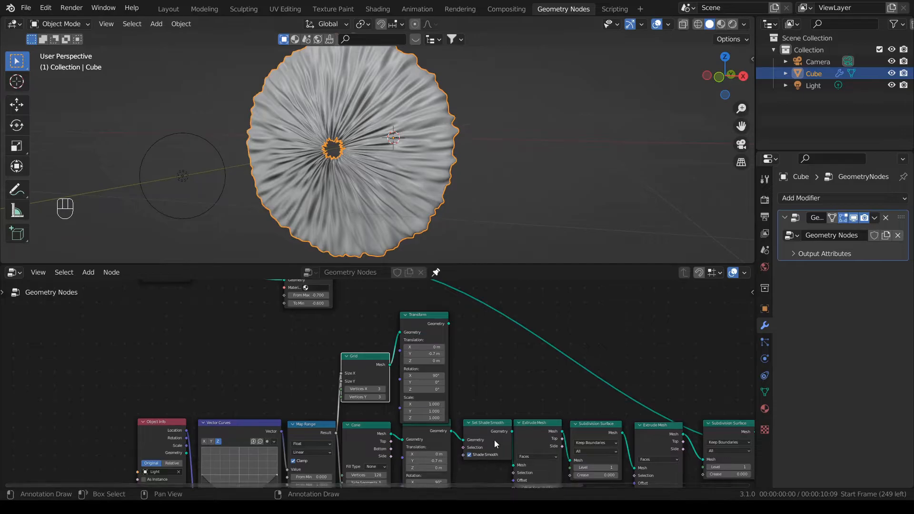
# Step: Duplicate the first Subdivision Surface node and connect the new Transform's geometry to the copy's Mesh input
pyautogui.scroll(-1, 546, 415)
pyautogui.click(555, 401)
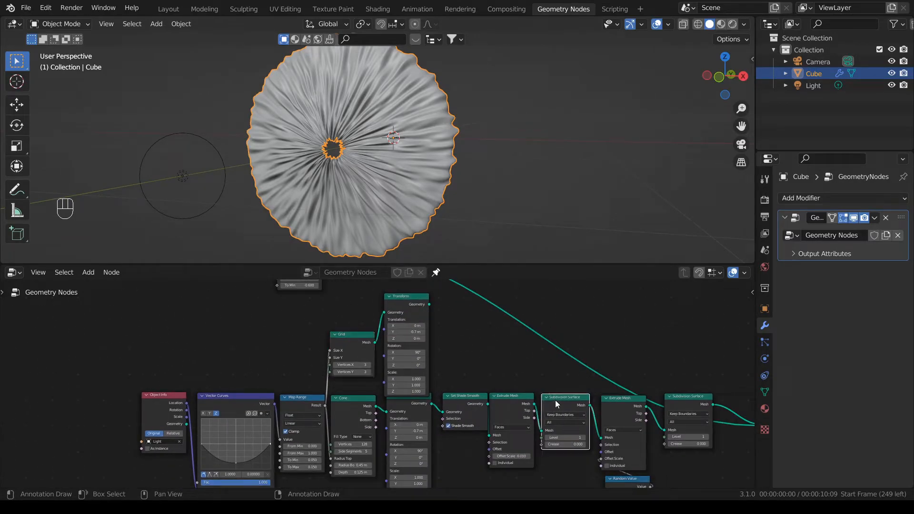
pyautogui.hotkey('shift', 'd')
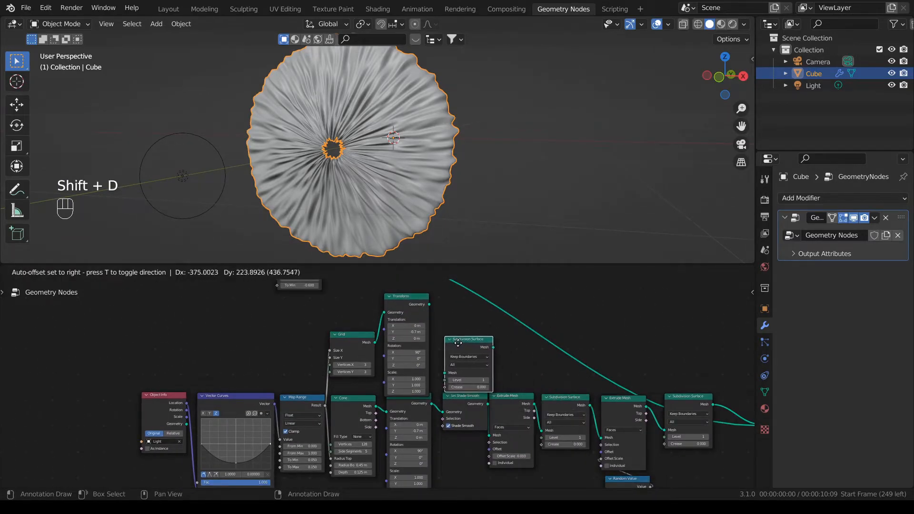
pyautogui.click(453, 335)
pyautogui.moveTo(429, 304); pyautogui.dragTo(447, 372)
# Step: Set the Grid's Vertices X and Y to 2 and the new Subdivision Surface's Level to 2
pyautogui.scroll(4, 364, 369)
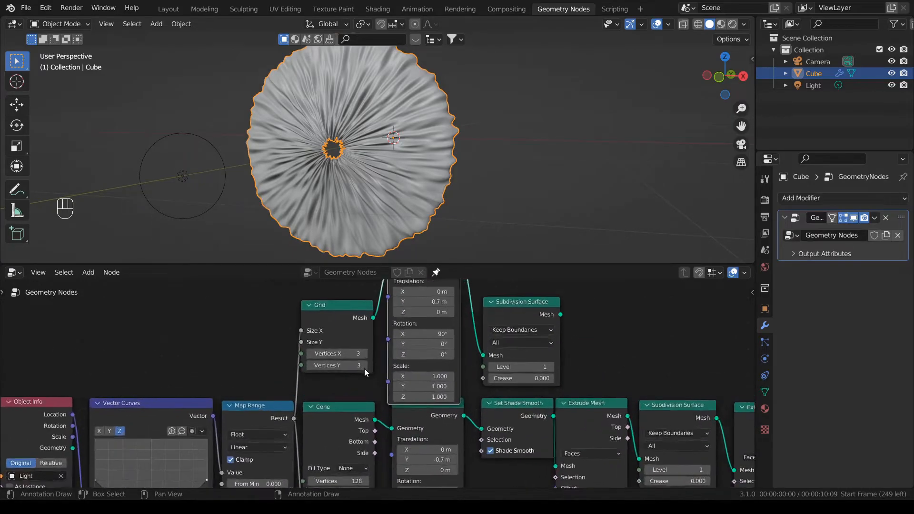
pyautogui.moveTo(358, 344); pyautogui.dragTo(357, 361)
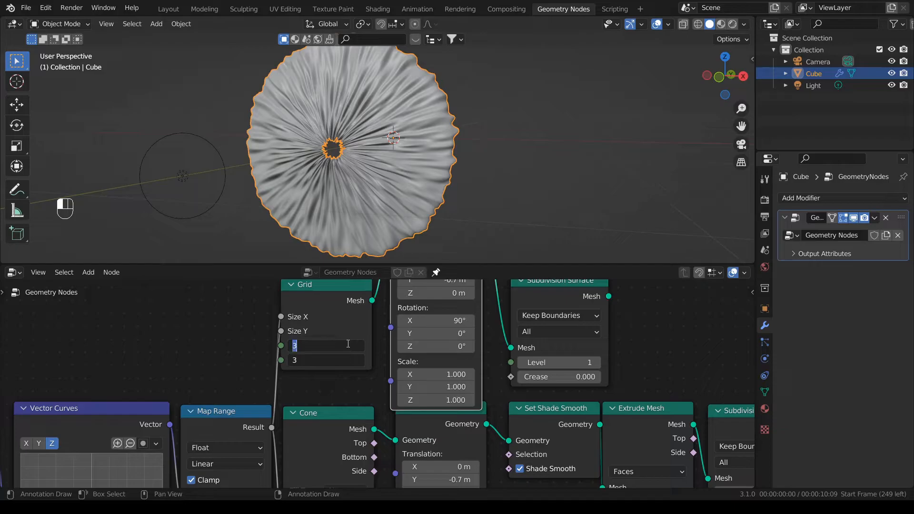
pyautogui.press('Return')
pyautogui.click(585, 363)
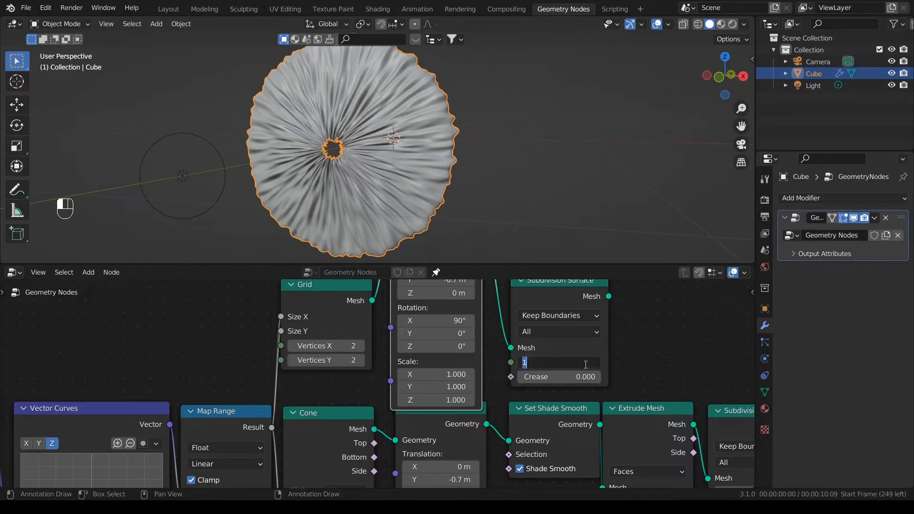
pyautogui.write('2')
pyautogui.press('Return')
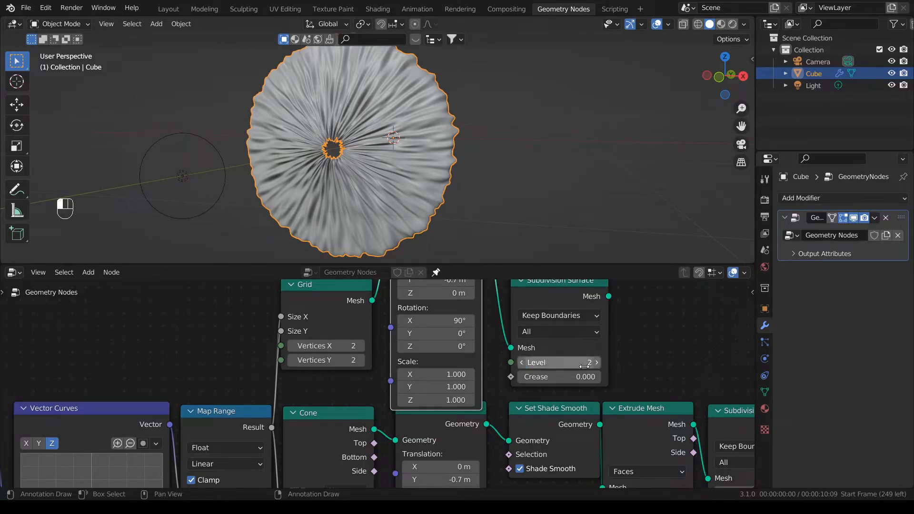
# Step: Connect the pupil grid's Subdivision Surface mesh to the Join Geometry node
pyautogui.moveTo(476, 159); pyautogui.dragTo(355, 167, button='middle')
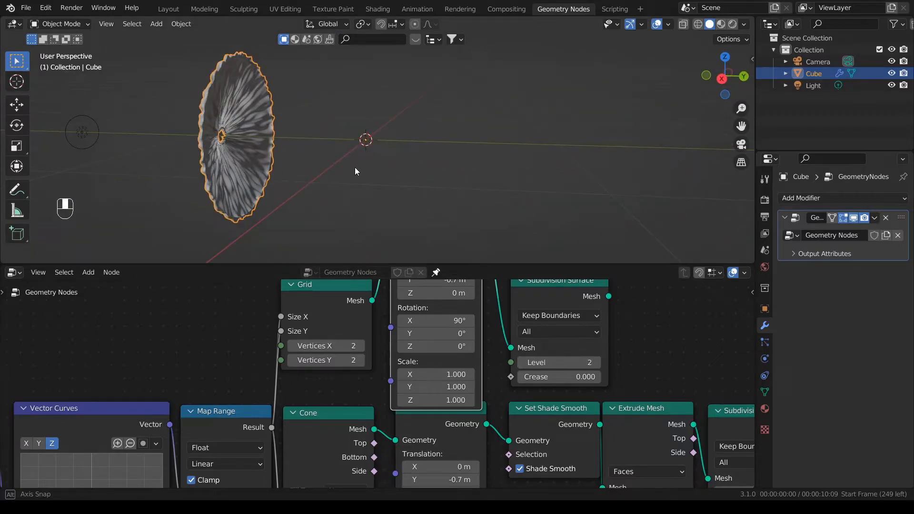
pyautogui.scroll(-3, 507, 379)
pyautogui.moveTo(492, 340); pyautogui.dragTo(629, 426)
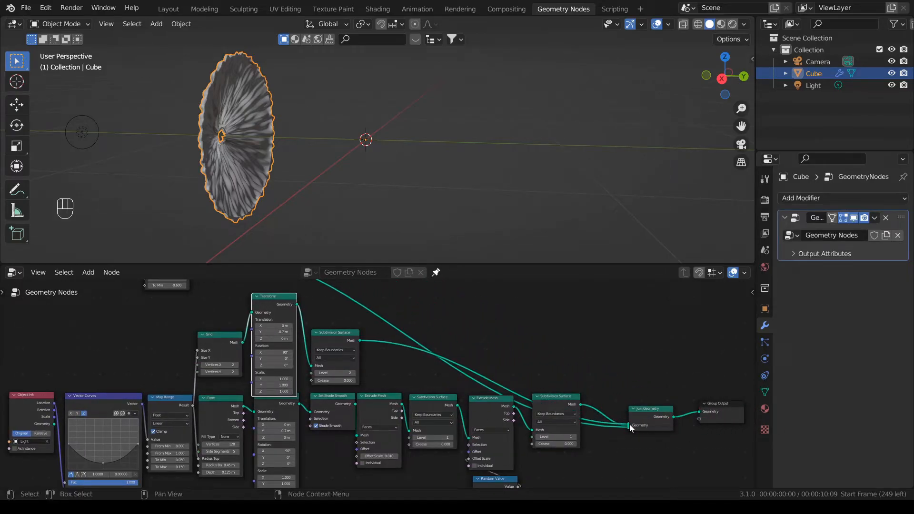
# Step: Set the Y translation of the pupil grid's Transform node to -0.8 m
pyautogui.scroll(4, 262, 150)
pyautogui.keyDown('shift'); pyautogui.moveTo(267, 154); pyautogui.dragTo(442, 173, button='middle'); pyautogui.keyUp('shift')
pyautogui.scroll(3, 445, 385)
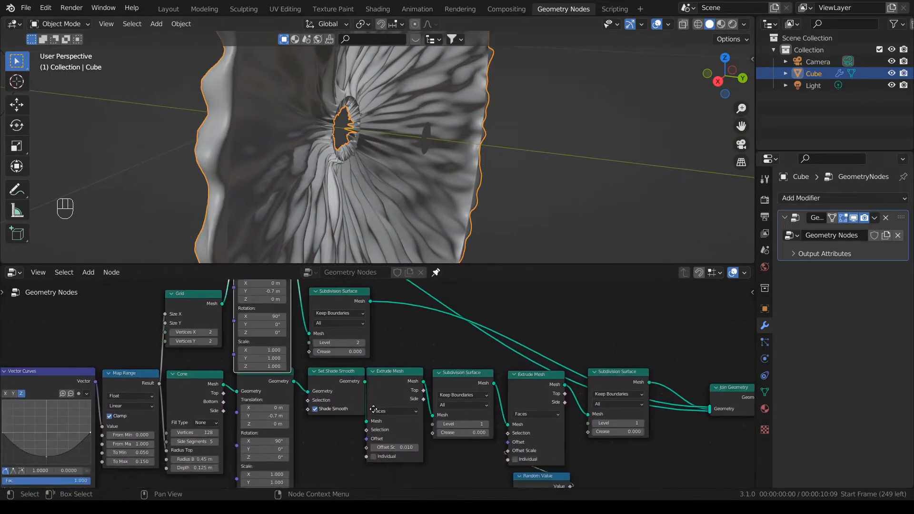
pyautogui.moveTo(445, 385); pyautogui.dragTo(428, 450, button='middle')
pyautogui.scroll(4, 398, 449)
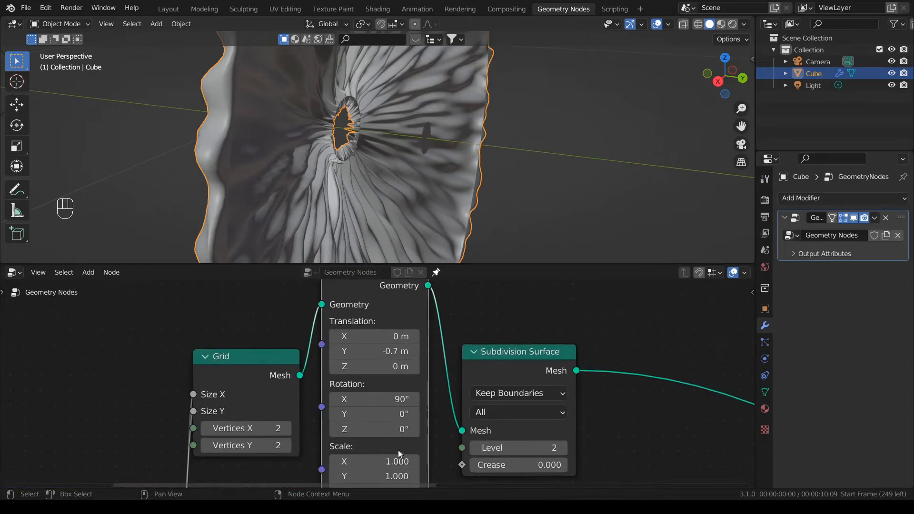
pyautogui.click(395, 353)
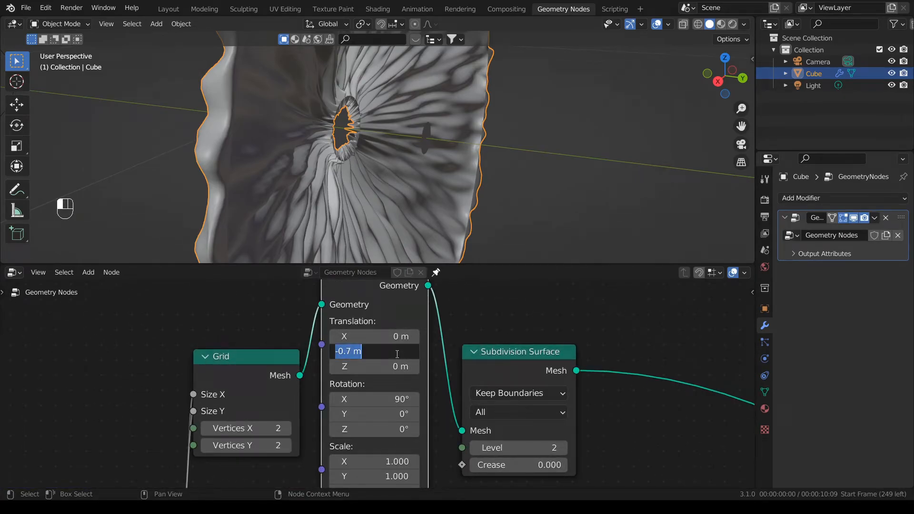
pyautogui.write('-0.8')
pyautogui.press('Return')
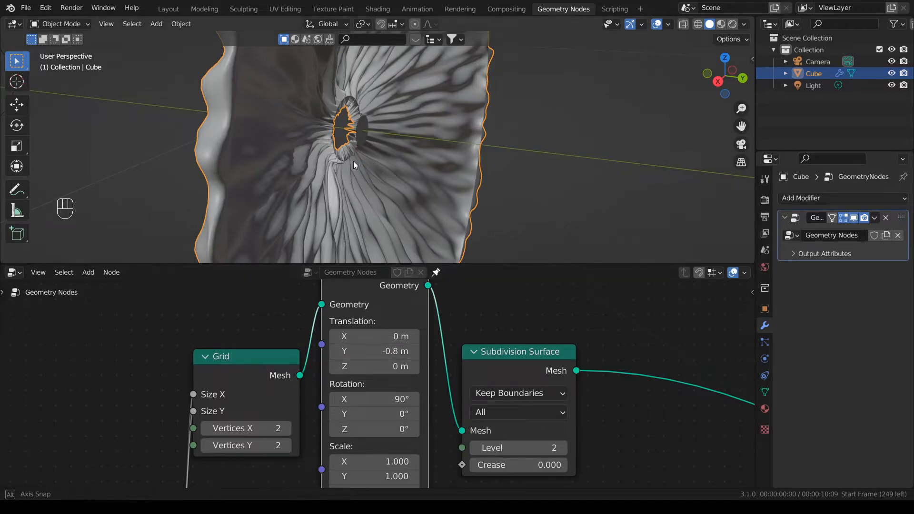
# Step: Set the Y translation of the pupil grid's Transform node to -0.82 m
pyautogui.moveTo(351, 162); pyautogui.dragTo(363, 157, button='middle')
pyautogui.click(396, 351)
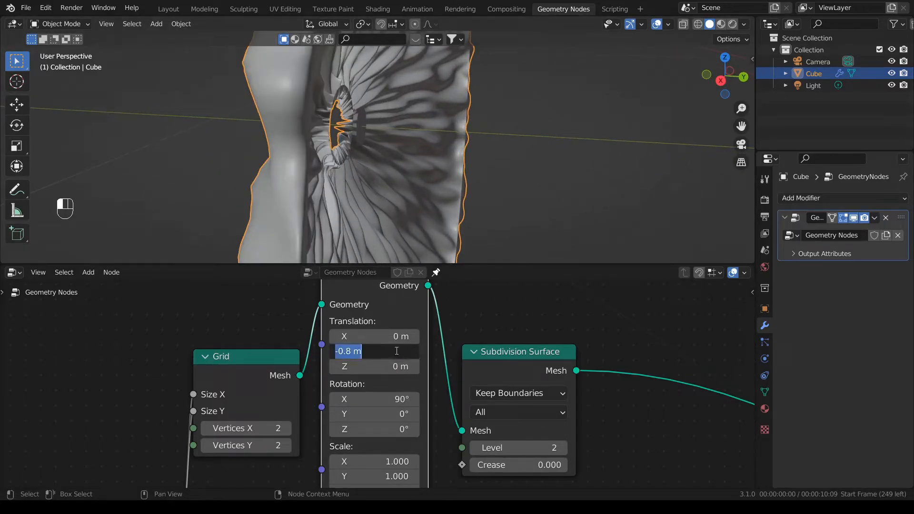
pyautogui.write('-.82')
pyautogui.press('Return')
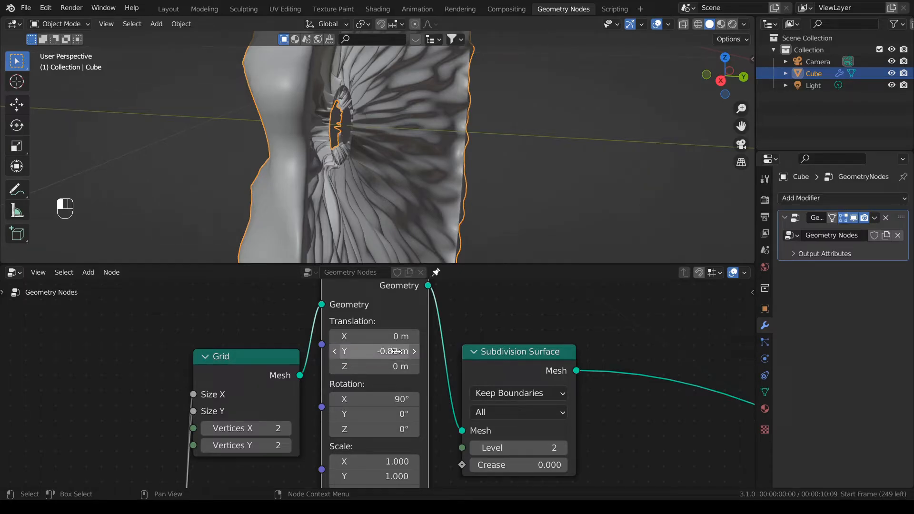
# Step: Set the X, Y and Z scale of the pupil grid's Transform node to 2
pyautogui.moveTo(400, 461); pyautogui.dragTo(419, 392, button='middle')
pyautogui.moveTo(419, 392); pyautogui.dragTo(419, 422)
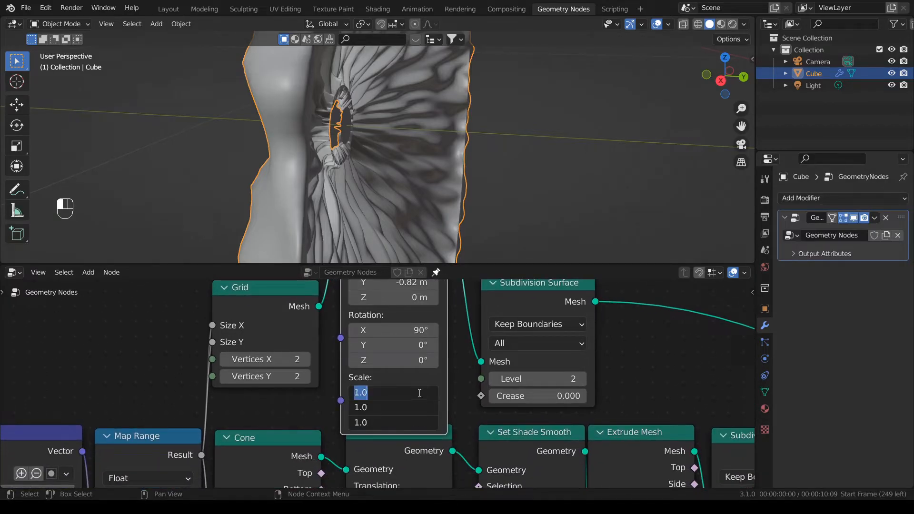
pyautogui.write('2')
pyautogui.press('Return')
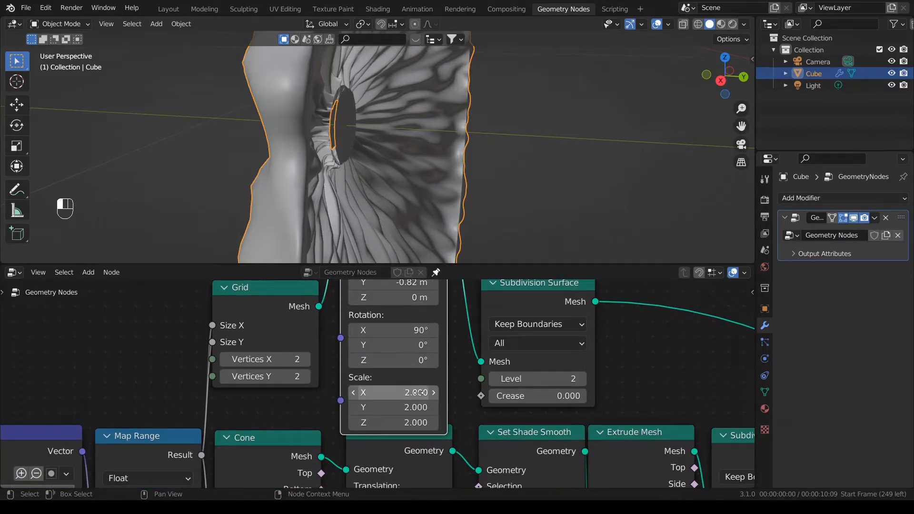
# Step: Set the Y translation of the pupil grid's Transform node to -0.83 m
pyautogui.moveTo(326, 149)
pyautogui.mouseDown(button='middle')
pyautogui.moveTo(413, 153)
pyautogui.moveTo(315, 155)
pyautogui.mouseUp(button='middle')
pyautogui.scroll(2, 404, 302)
pyautogui.click(405, 305)
pyautogui.write('-0.83')
pyautogui.press('Return')
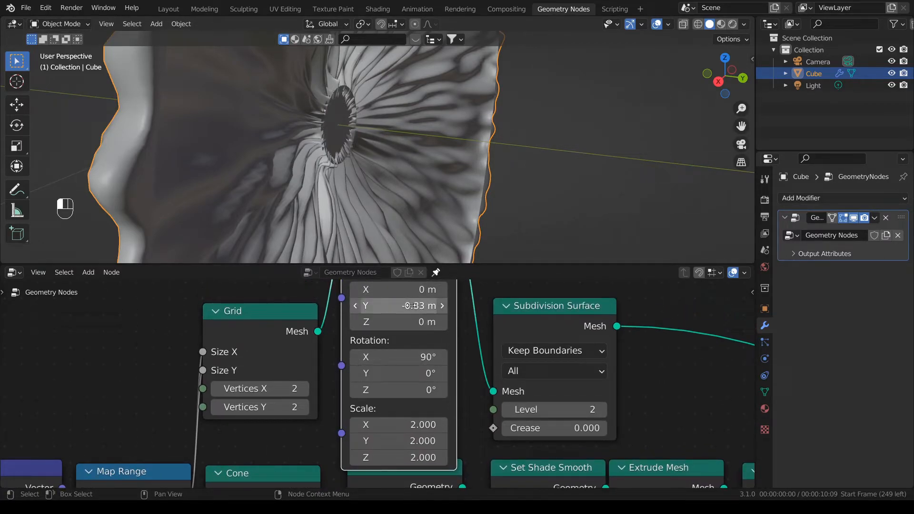
# Step: Set the X, Y and Z scale of the pupil grid's Transform node to 2.1
pyautogui.moveTo(323, 115); pyautogui.dragTo(479, 102, button='middle')
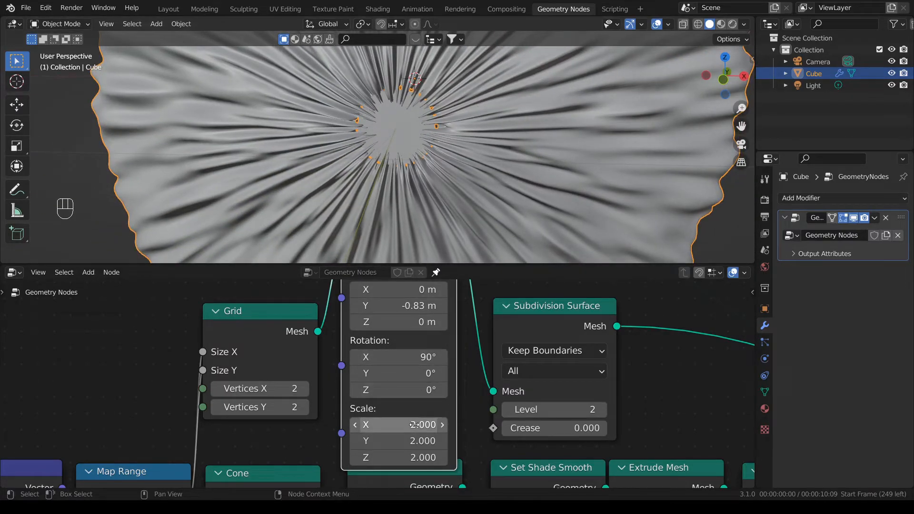
pyautogui.moveTo(414, 424)
pyautogui.mouseDown()
pyautogui.moveTo(417, 455)
pyautogui.moveTo(424, 428)
pyautogui.mouseUp()
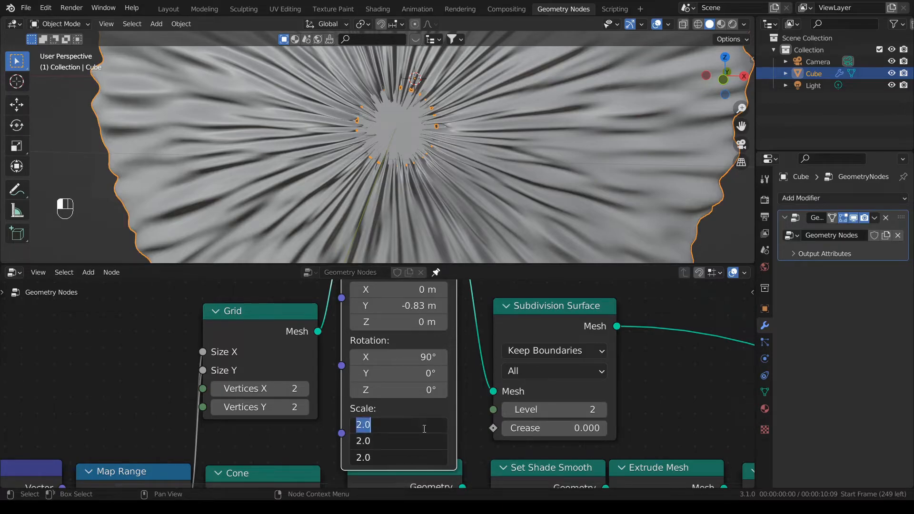
pyautogui.write('2.')
pyautogui.press('Return')
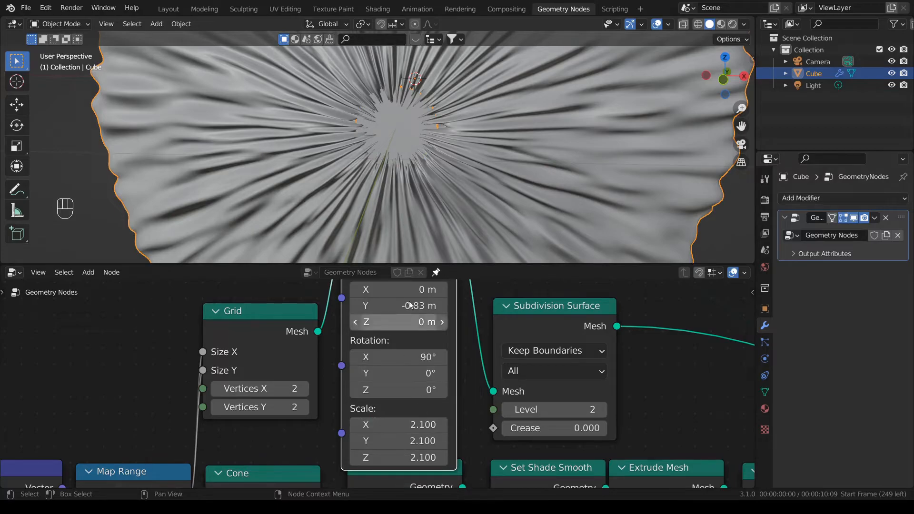
# Step: Set the X, Y and Z scale of the pupil grid's Transform node to 2.15
pyautogui.moveTo(456, 201); pyautogui.dragTo(428, 172, button='middle')
pyautogui.moveTo(422, 424)
pyautogui.mouseDown()
pyautogui.moveTo(421, 457)
pyautogui.moveTo(422, 424)
pyautogui.mouseUp()
pyautogui.write('2.15')
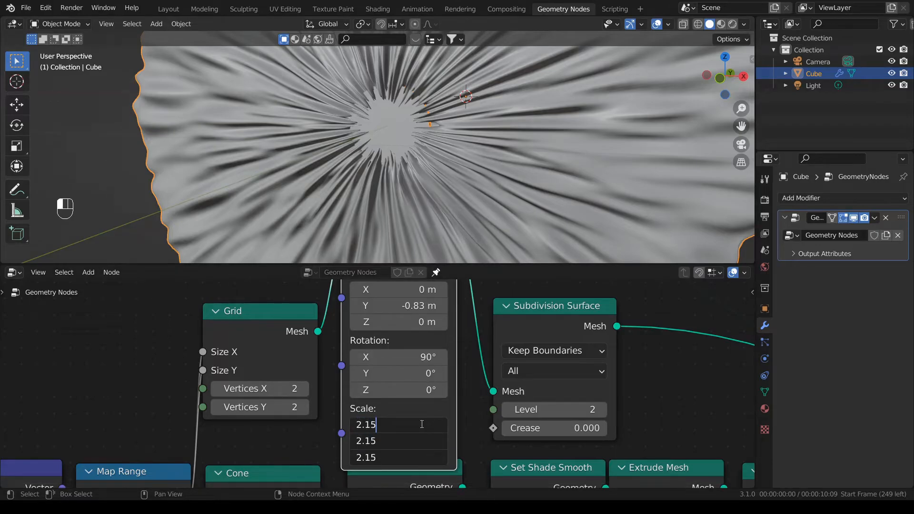
pyautogui.press('Return')
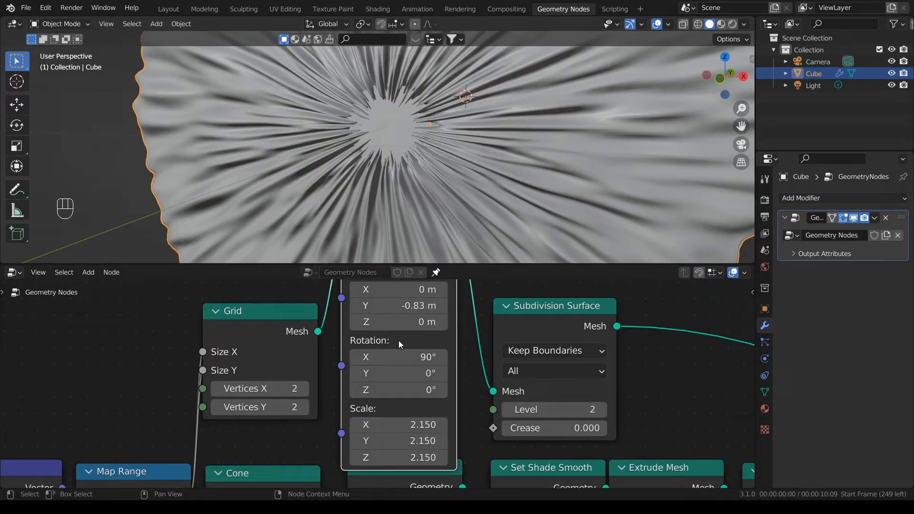
# Step: Deselect the eye object and examine the whole iris and pupil from the front
pyautogui.click(84, 96)
pyautogui.moveTo(298, 132); pyautogui.dragTo(444, 134, button='middle')
pyautogui.scroll(-10, 444, 134)
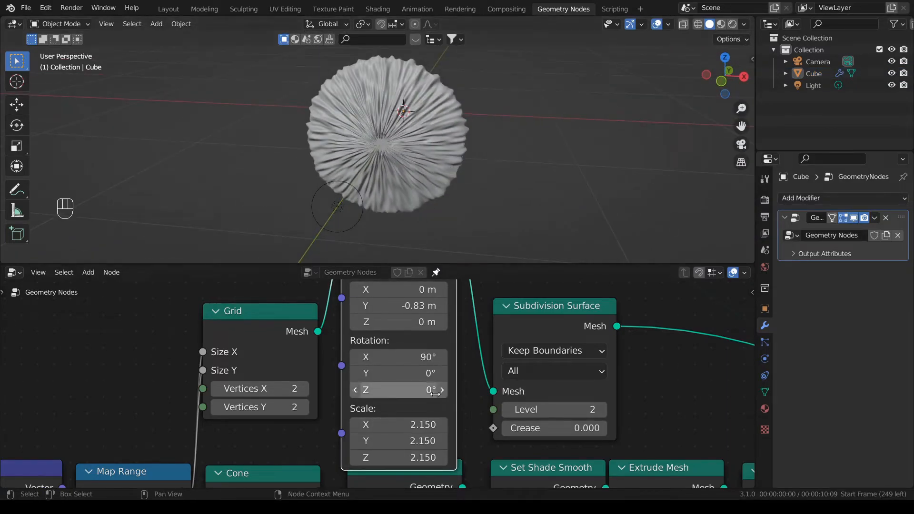
pyautogui.scroll(-8, 394, 388)
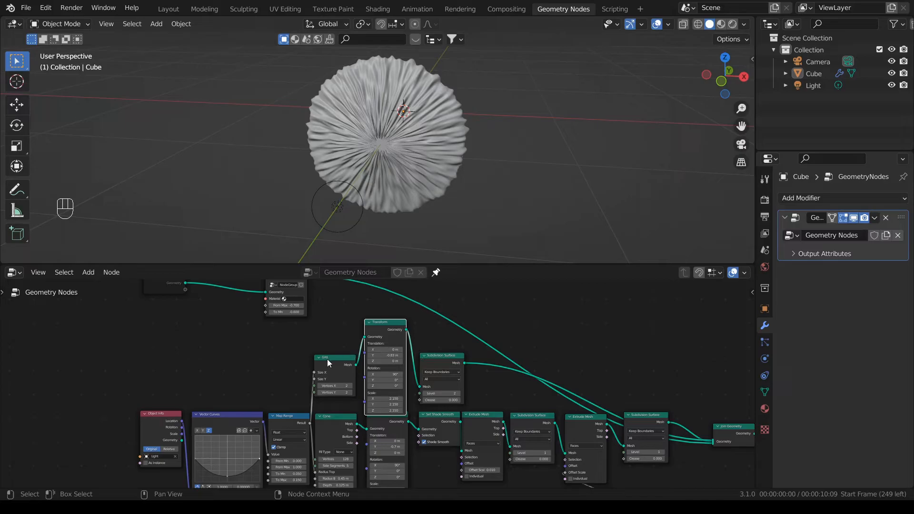
# Step: Group the pupil's Grid, Transform and Subdivision Surface nodes into a new node group
pyautogui.scroll(2, 360, 359)
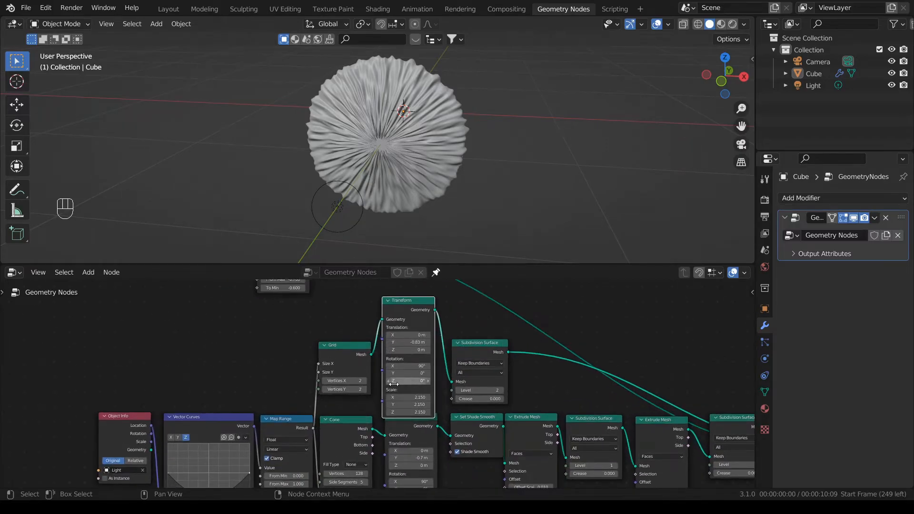
pyautogui.moveTo(305, 307); pyautogui.dragTo(499, 397)
pyautogui.hotkey('ctrl', 'g')
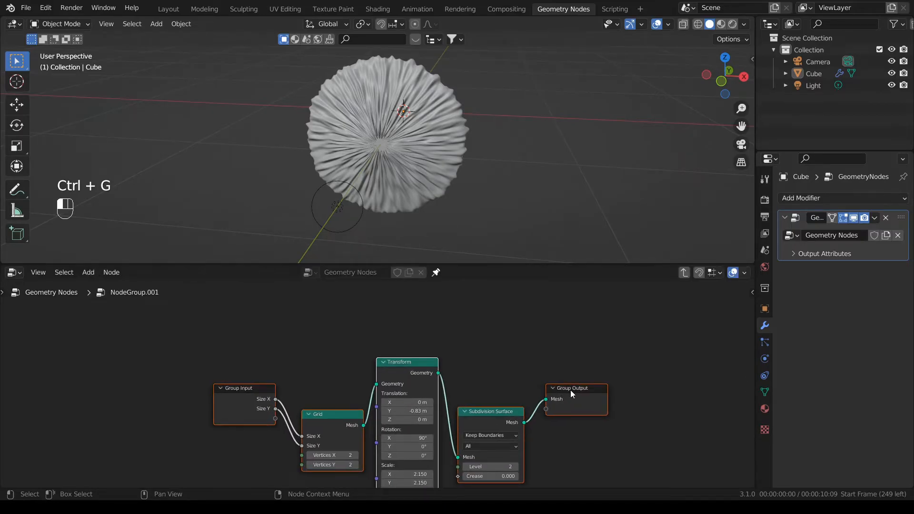
# Step: Insert a Set Material node between Subdivision Surface and Group Output in the pupil group, making room by moving the Group Output aside
pyautogui.moveTo(570, 390); pyautogui.dragTo(587, 389, button='middle')
pyautogui.moveTo(587, 390); pyautogui.dragTo(660, 393)
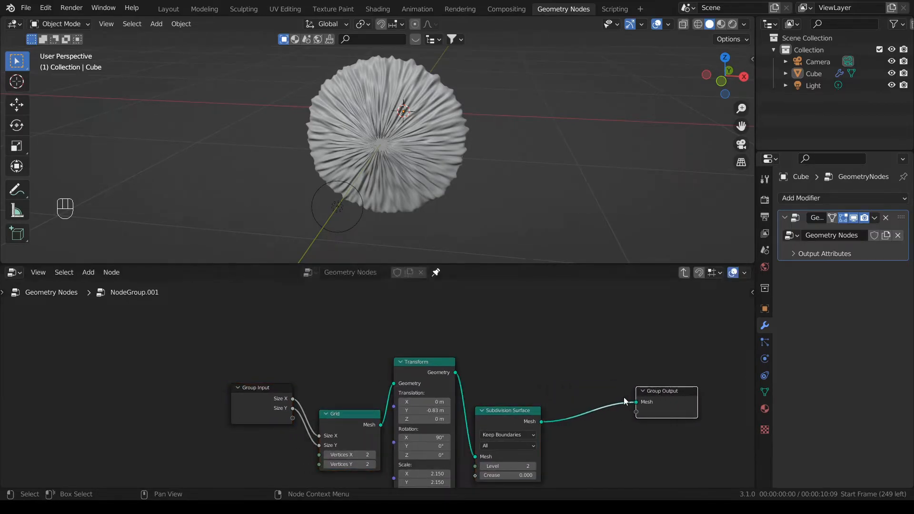
pyautogui.hotkey('shift', 'a')
pyautogui.click(569, 249)
pyautogui.write('set')
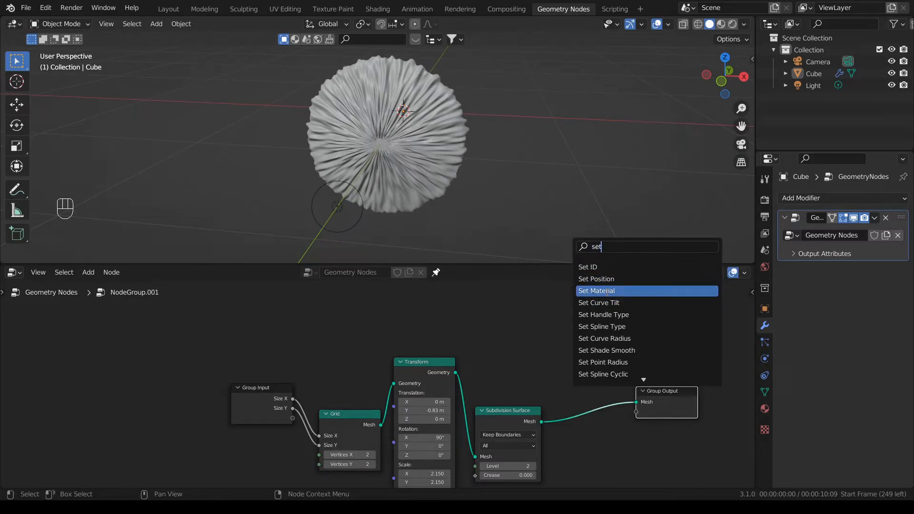
pyautogui.click(603, 290)
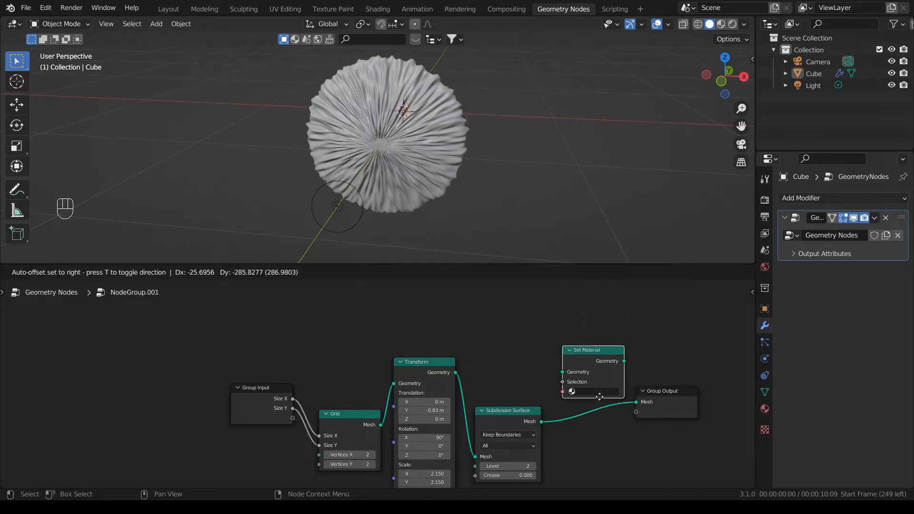
pyautogui.click(596, 439)
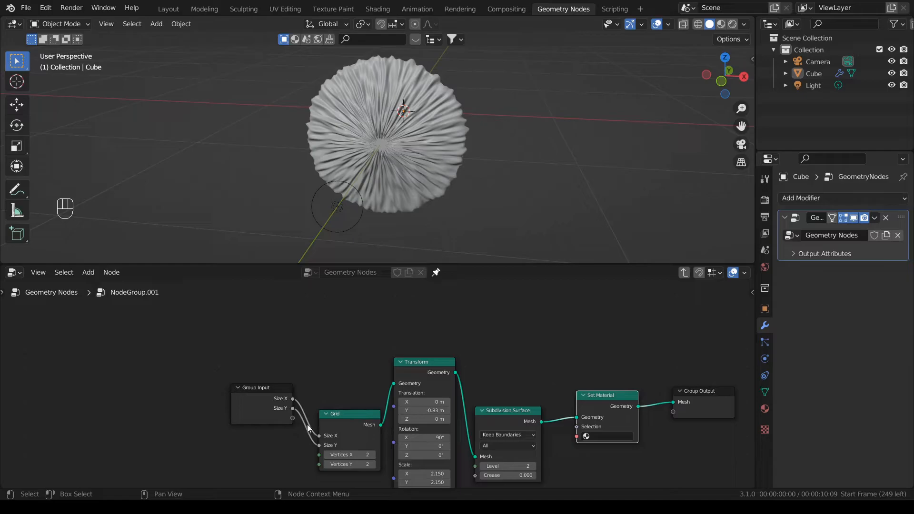
# Step: Expose the Set Material node's Material and the Transform node's Translation and Scale as inputs of the pupil group
pyautogui.moveTo(292, 418); pyautogui.dragTo(577, 435)
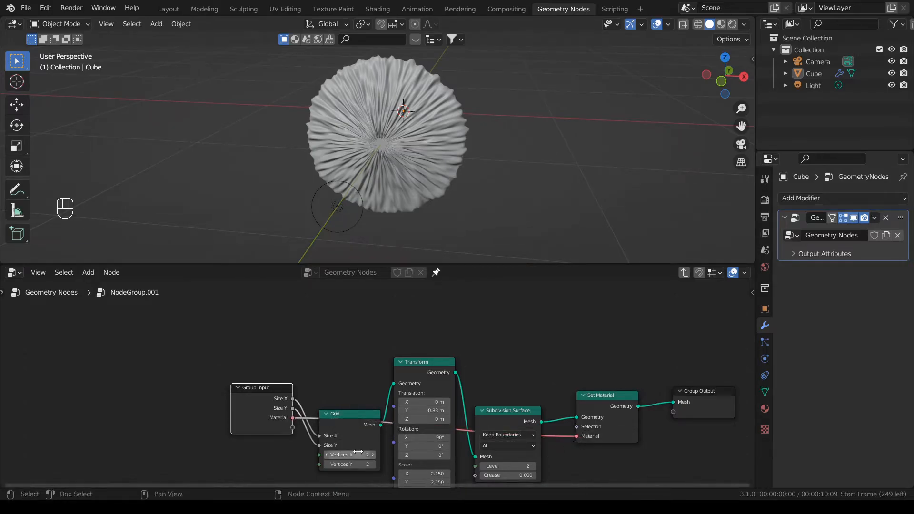
pyautogui.scroll(-2, 515, 345)
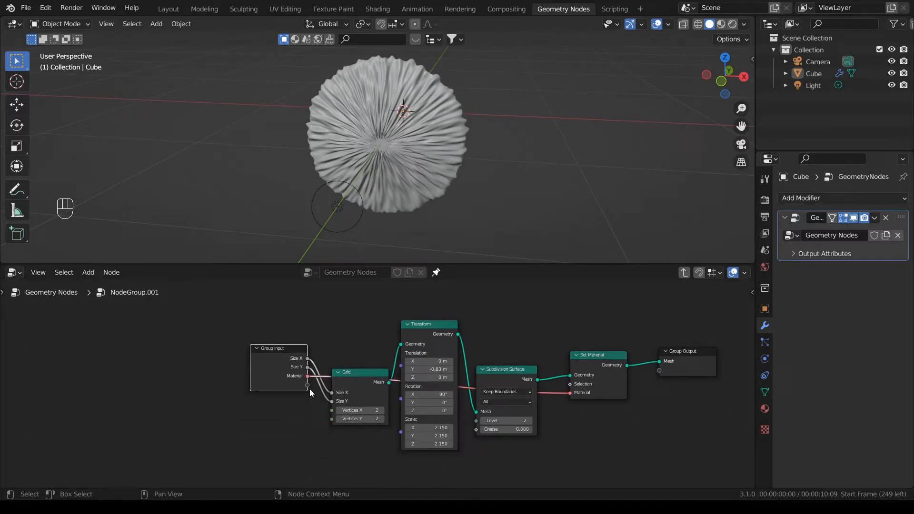
pyautogui.moveTo(307, 384); pyautogui.dragTo(402, 365)
pyautogui.moveTo(307, 393); pyautogui.dragTo(401, 406)
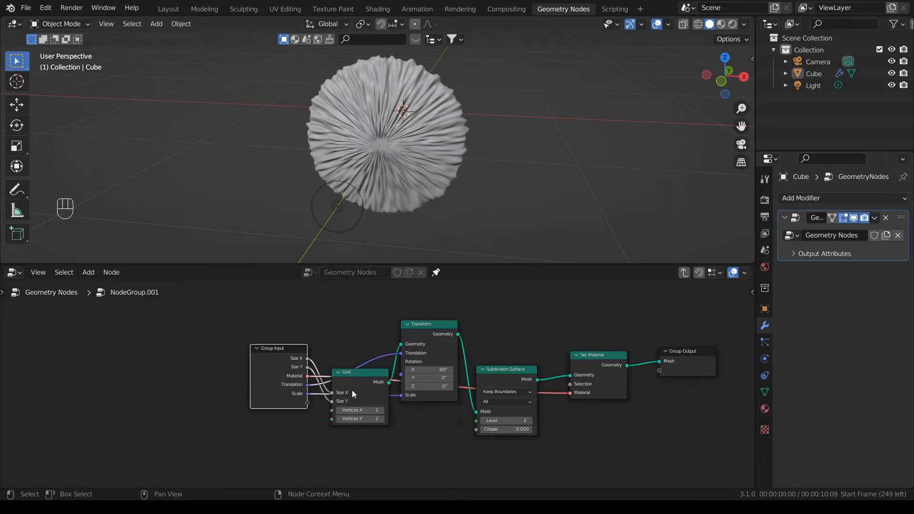
# Step: Leave the group and label its node "pupil" in the main node tree
pyautogui.press('Tab')
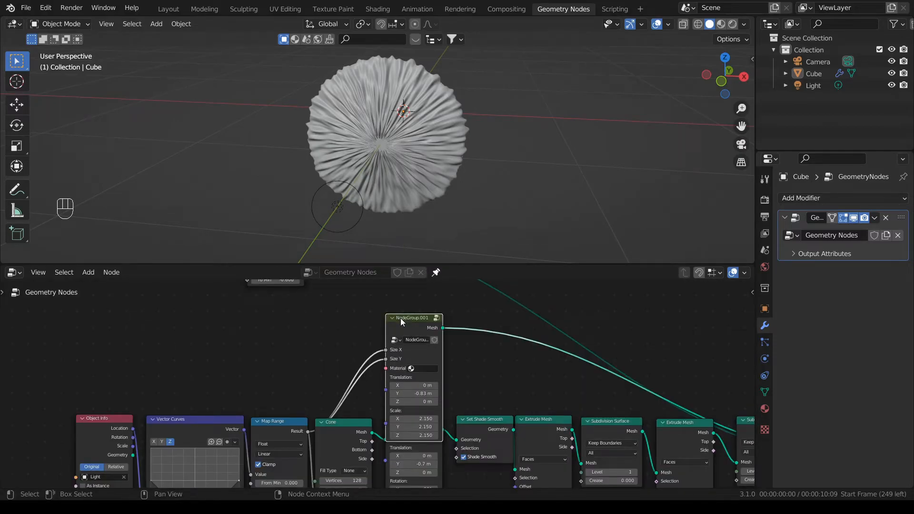
pyautogui.press('F2')
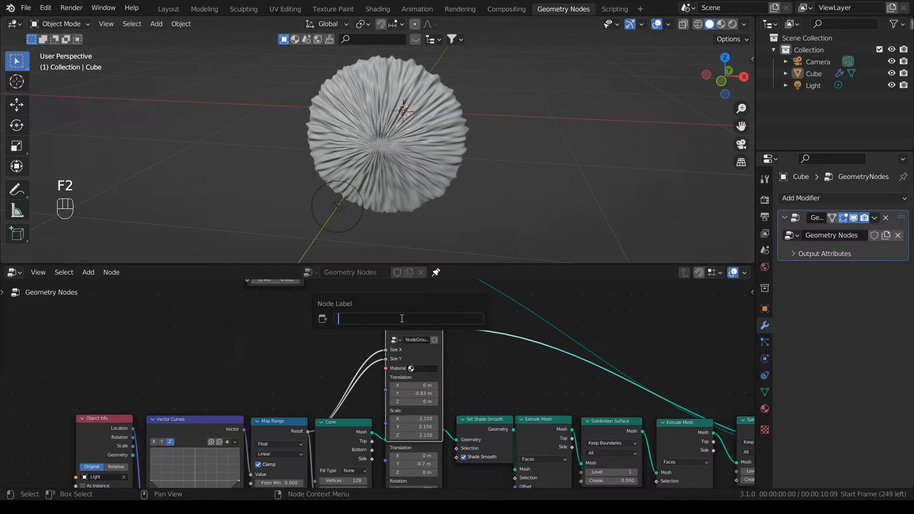
pyautogui.write('pupil')
pyautogui.press('Return')
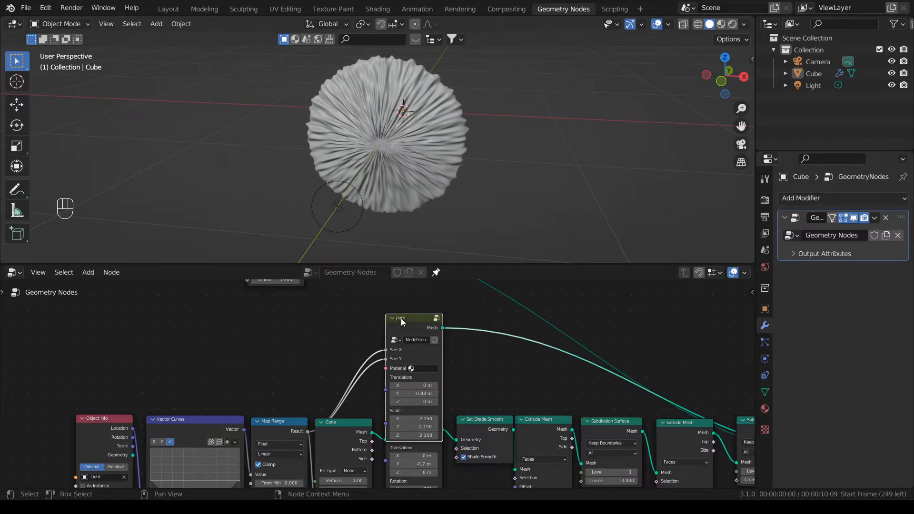
# Step: Stack the sclera group node directly above the pupil group node and unmute the Group Input node
pyautogui.moveTo(404, 319); pyautogui.dragTo(378, 359)
pyautogui.moveTo(266, 298); pyautogui.dragTo(375, 286)
pyautogui.scroll(-2, 419, 376)
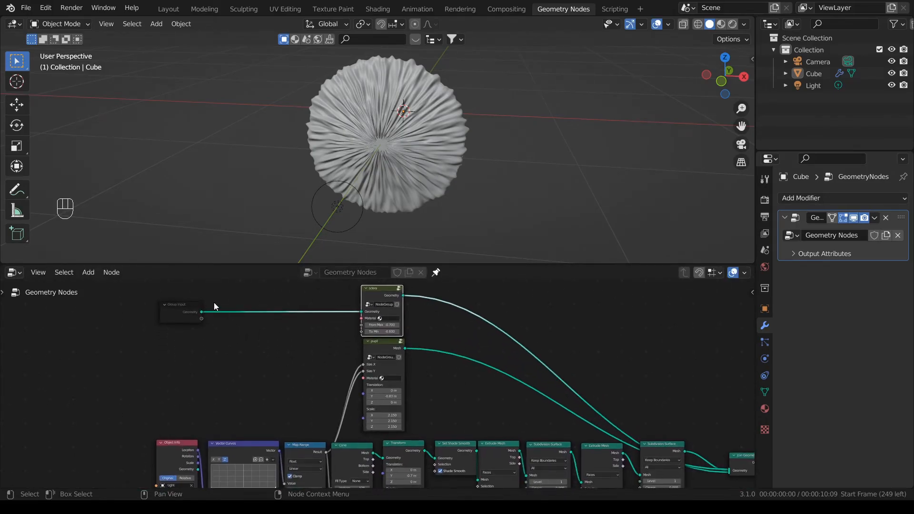
pyautogui.click(181, 310)
pyautogui.press('m')
# Step: Group the whole iris node chain, from Object Info to the last Subdivision Surface including Random Value, into a new node group
pyautogui.scroll(-1, 295, 359)
pyautogui.moveTo(295, 358); pyautogui.dragTo(294, 331, button='middle')
pyautogui.scroll(-1, 309, 434)
pyautogui.moveTo(309, 434); pyautogui.dragTo(302, 401, button='middle')
pyautogui.scroll(2, 233, 389)
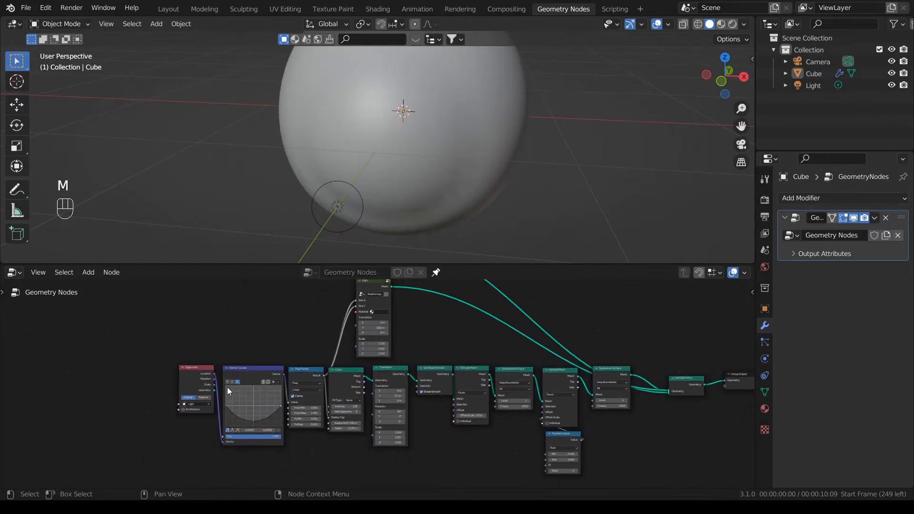
pyautogui.moveTo(160, 365); pyautogui.dragTo(633, 478)
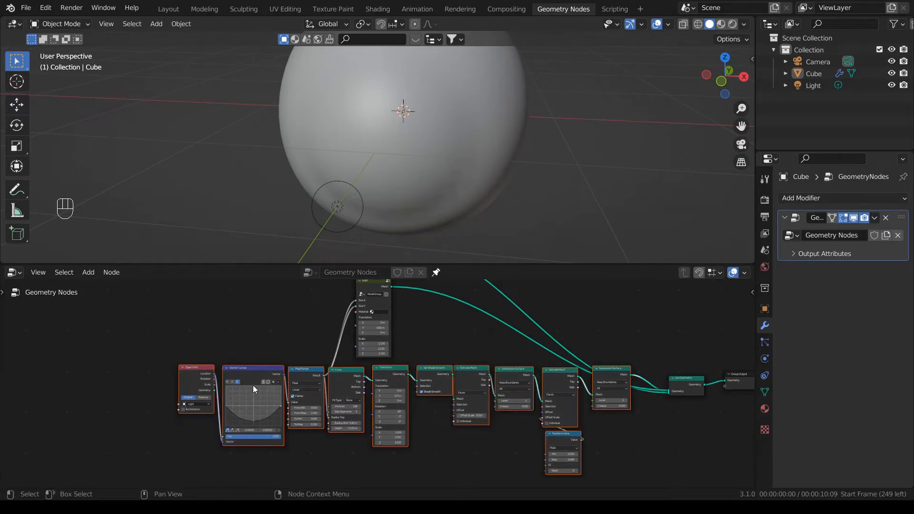
pyautogui.hotkey('ctrl', 'g')
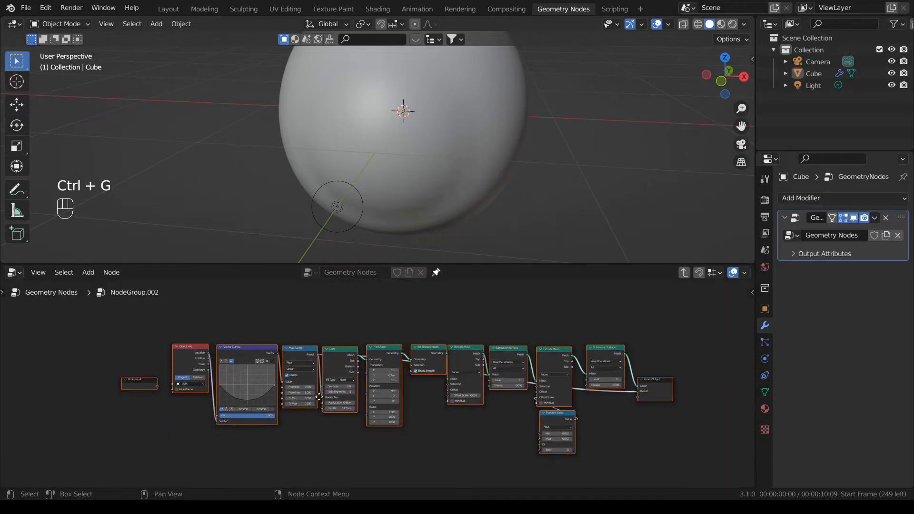
# Step: Expose Map Range's To Min and To Max, the Cone's Radius Bottom and Depth, and the Transform's Translation as iris group inputs
pyautogui.scroll(4, 315, 401)
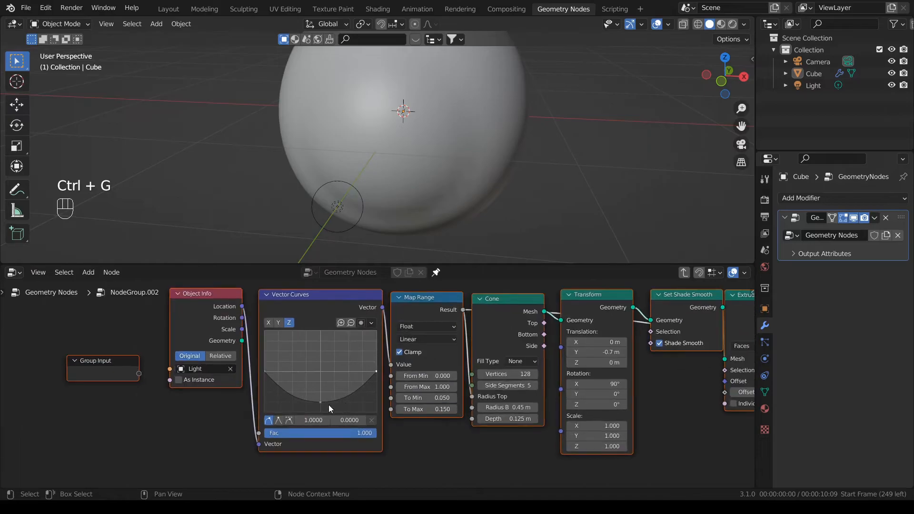
pyautogui.moveTo(140, 375); pyautogui.dragTo(401, 397)
pyautogui.moveTo(140, 383); pyautogui.dragTo(390, 410)
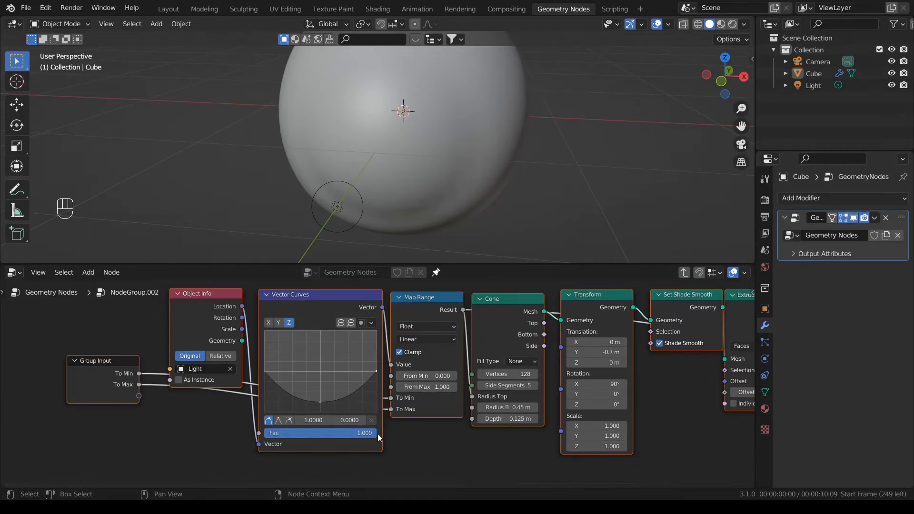
pyautogui.moveTo(138, 396); pyautogui.dragTo(484, 409)
pyautogui.moveTo(138, 407); pyautogui.dragTo(480, 418)
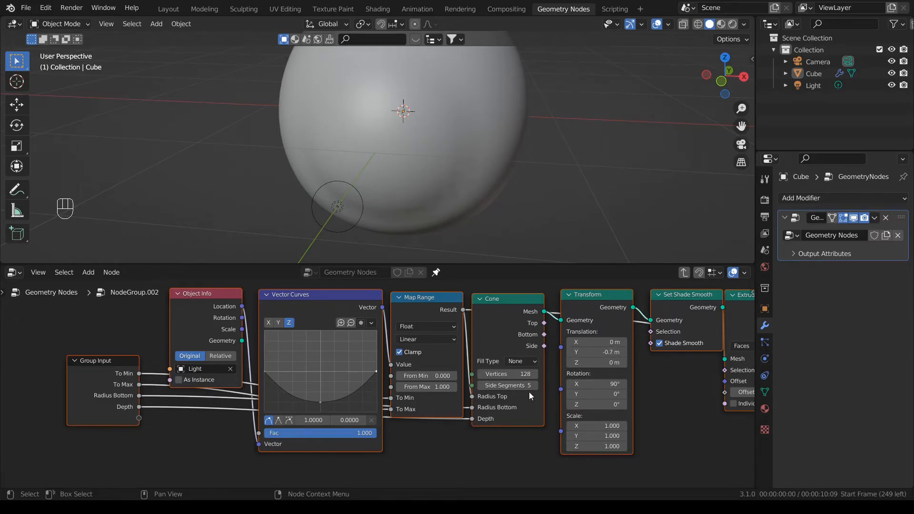
pyautogui.scroll(-3, 523, 400)
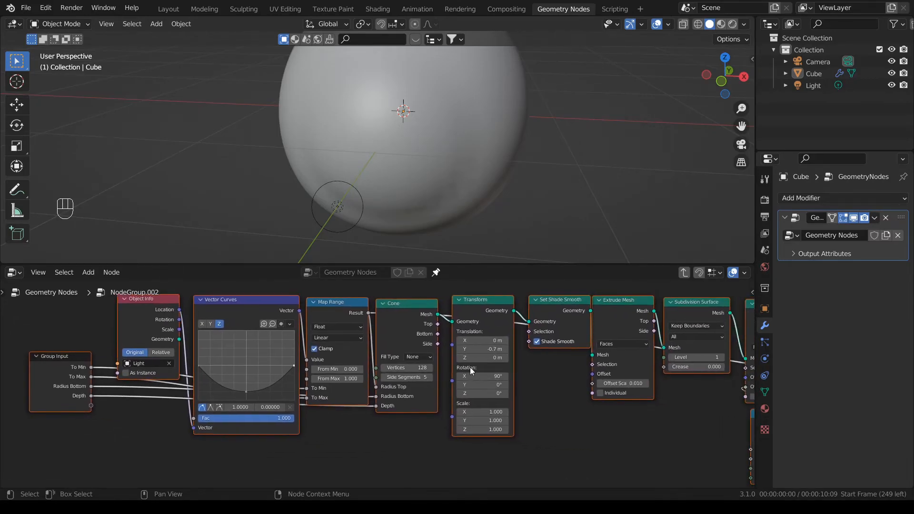
pyautogui.moveTo(91, 405); pyautogui.dragTo(458, 349)
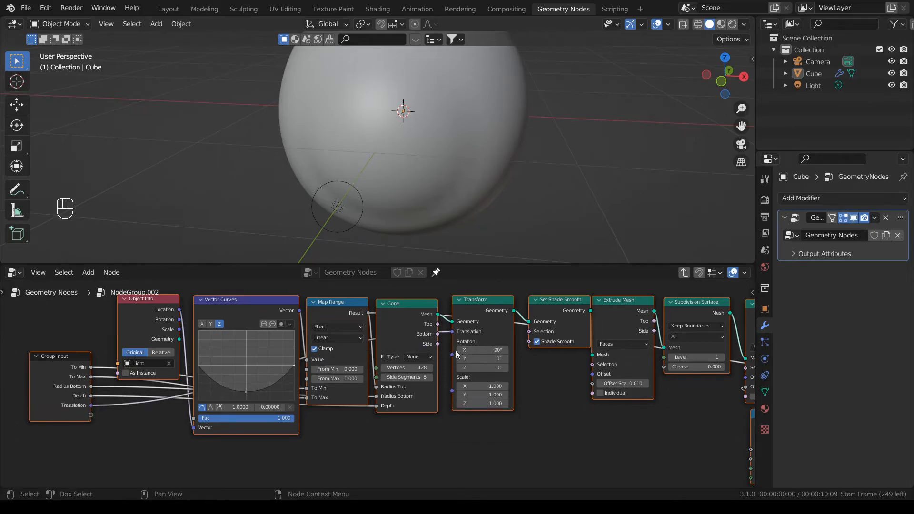
pyautogui.scroll(-2, 335, 418)
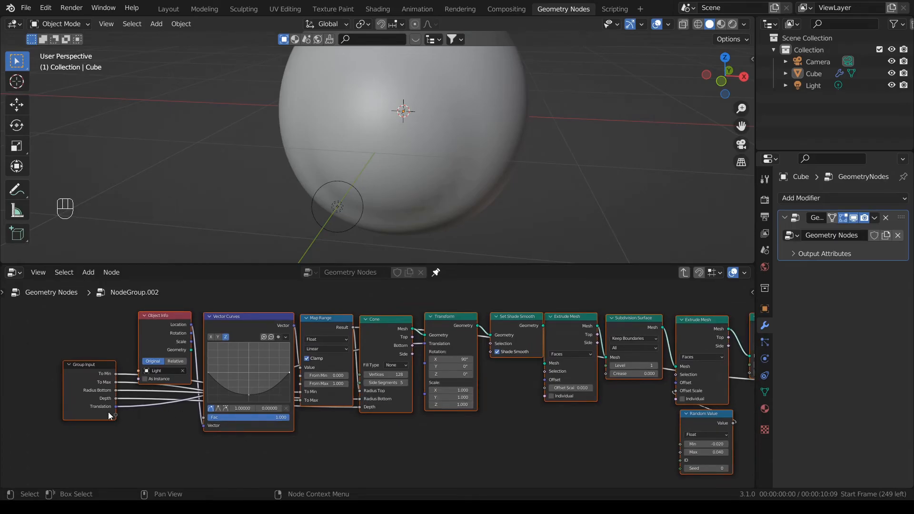
# Step: Insert a Set Material node between the last Subdivision Surface and the Group Output in the iris group, moving the Group Output aside
pyautogui.moveTo(116, 415); pyautogui.dragTo(229, 433)
pyautogui.moveTo(589, 371); pyautogui.dragTo(694, 357)
pyautogui.click(611, 364)
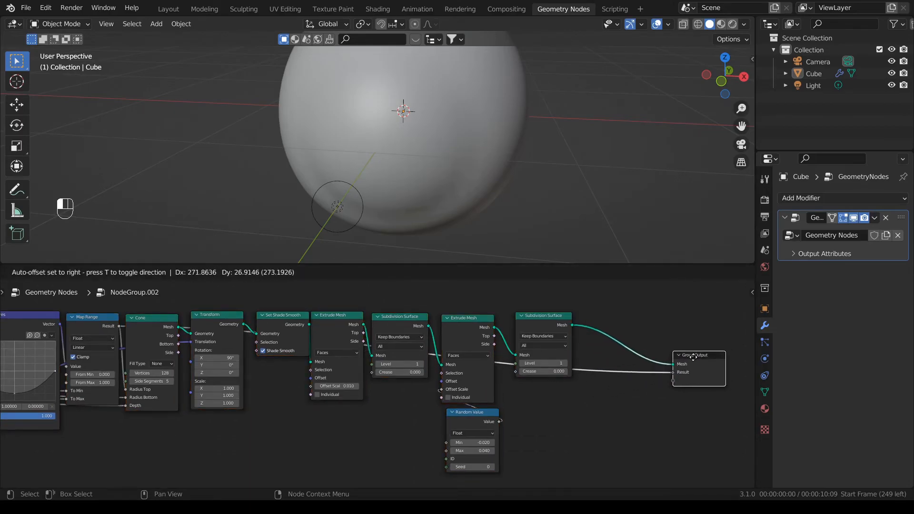
pyautogui.hotkey('shift', 'a')
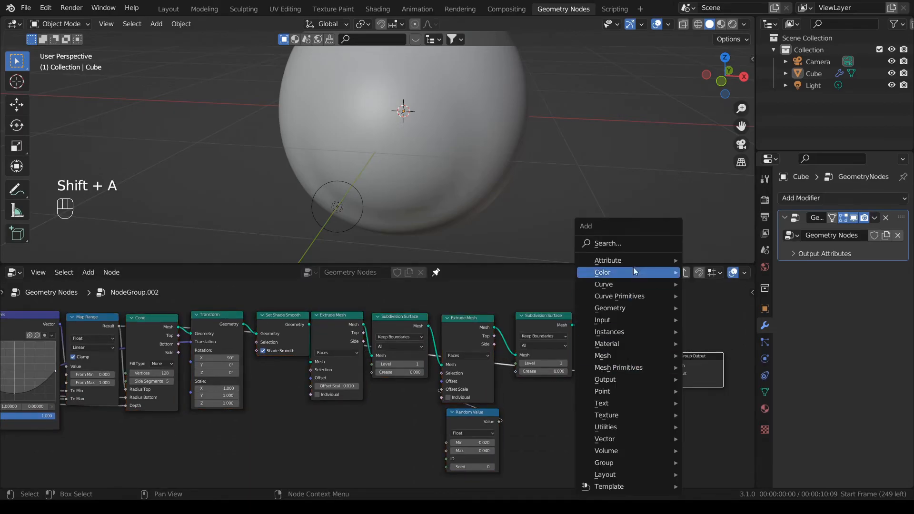
pyautogui.click(623, 243)
pyautogui.write('set')
pyautogui.press('Down')
pyautogui.press('Down')
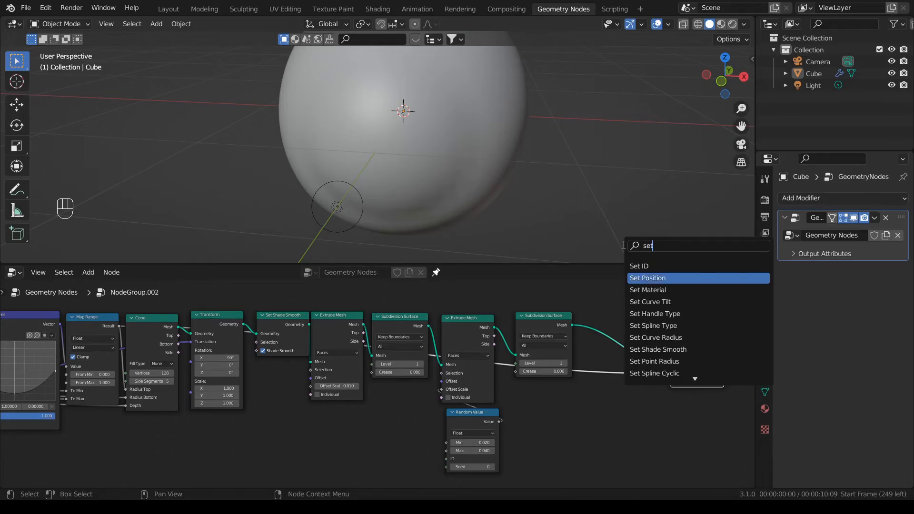
pyautogui.press('Return')
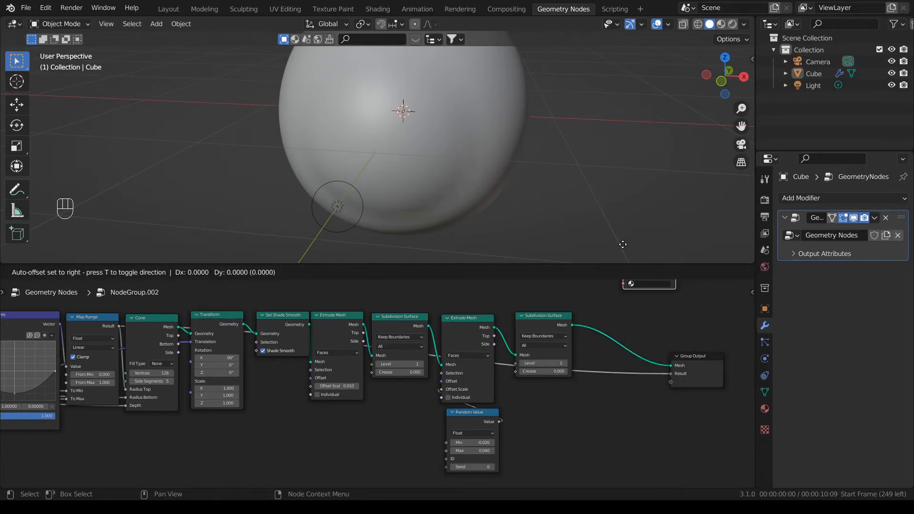
pyautogui.click(602, 319)
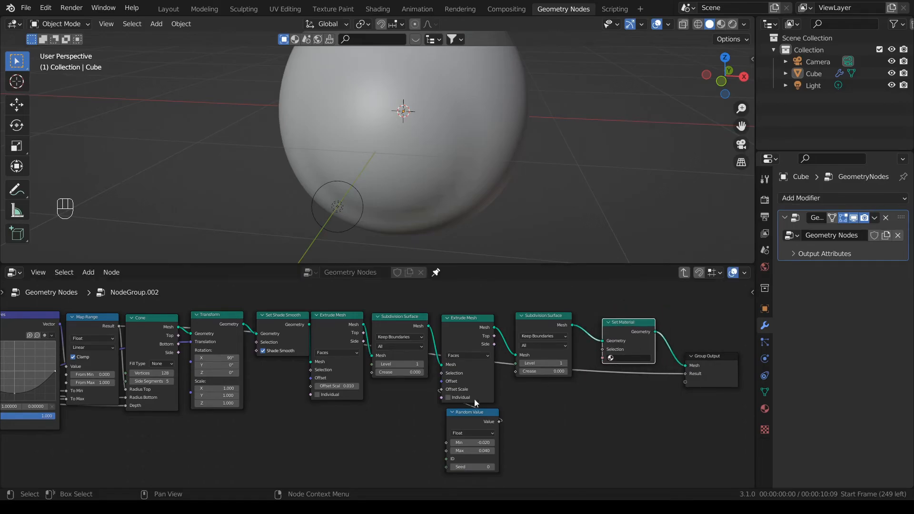
# Step: Expose the Set Material node's Material as an input of the iris group
pyautogui.scroll(-3, 140, 406)
pyautogui.scroll(3, 28, 403)
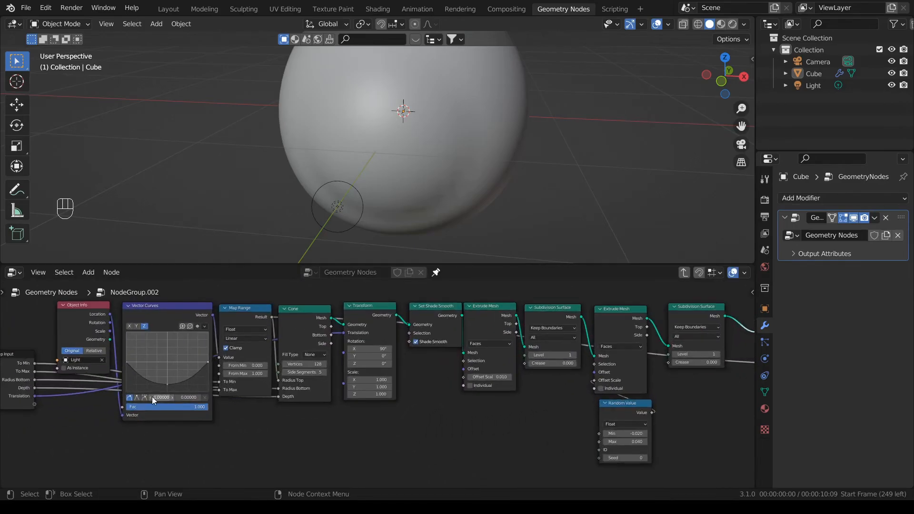
pyautogui.moveTo(34, 404); pyautogui.dragTo(644, 348)
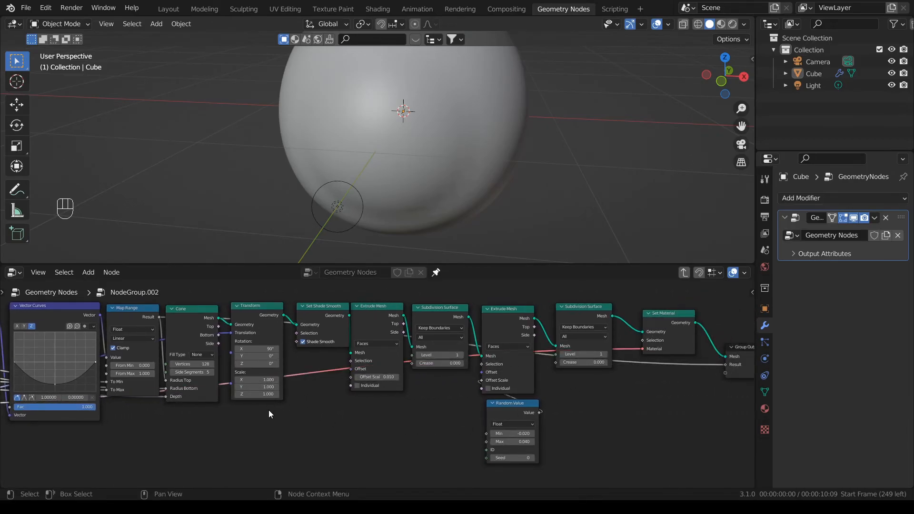
# Step: Leave the group and label its node "iris" in the main node tree
pyautogui.moveTo(299, 409); pyautogui.dragTo(523, 404, button='middle')
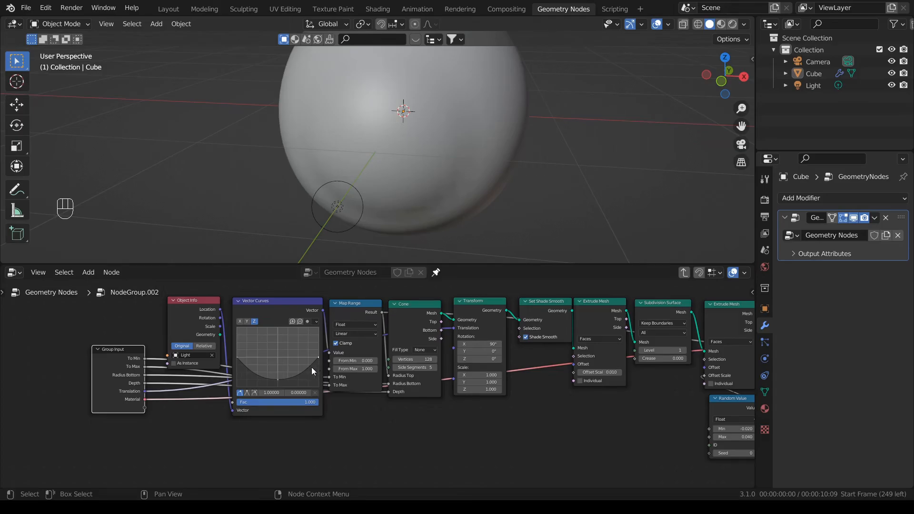
pyautogui.press('Tab')
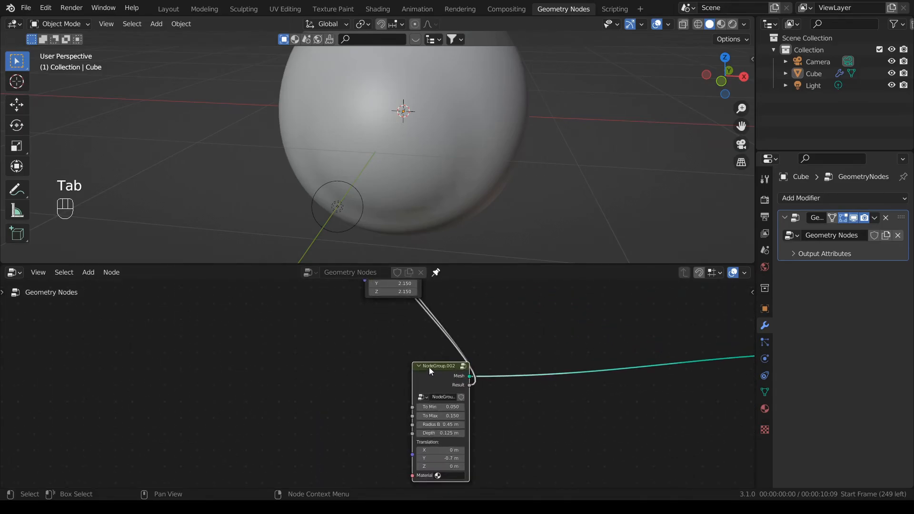
pyautogui.press('F2')
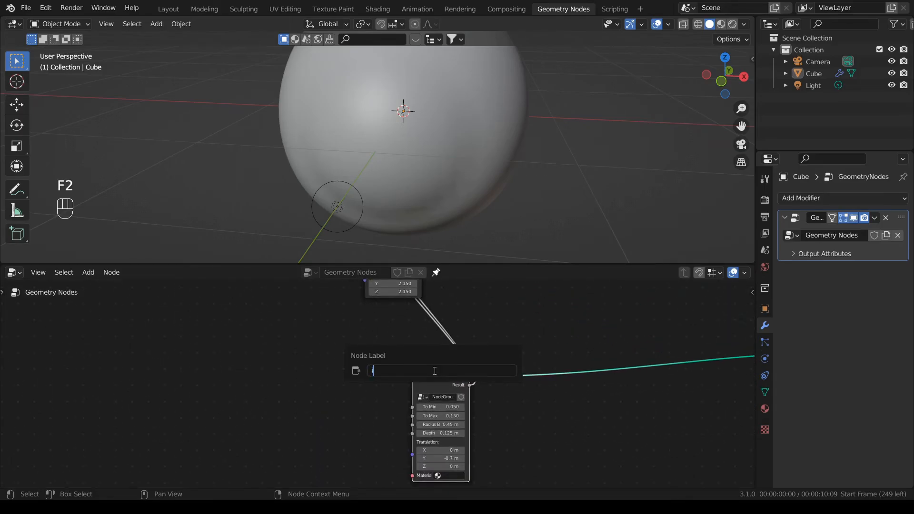
pyautogui.write('iris')
pyautogui.press('Return')
# Step: Place the iris group node below the pupil group node and move the Group Input next to the sclera group node
pyautogui.moveTo(434, 371); pyautogui.dragTo(388, 316)
pyautogui.scroll(-3, 388, 333)
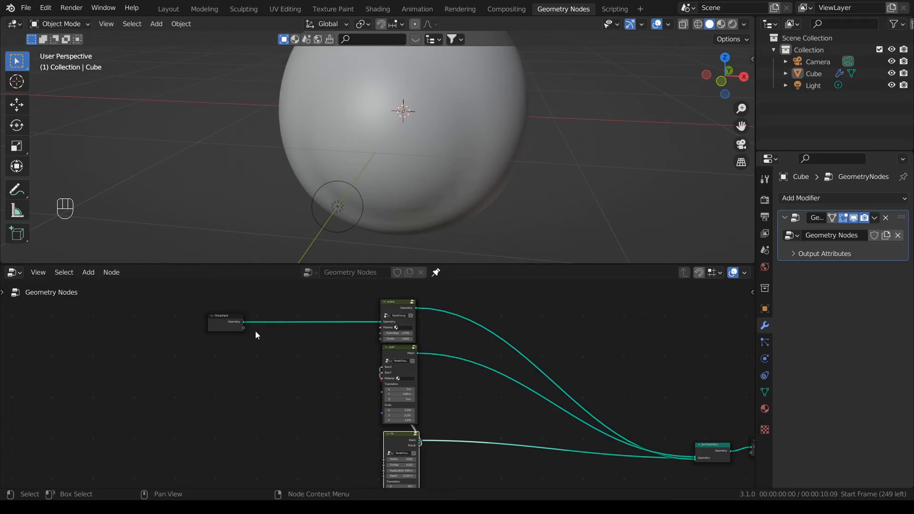
pyautogui.moveTo(219, 315); pyautogui.dragTo(348, 312)
pyautogui.scroll(-2, 454, 421)
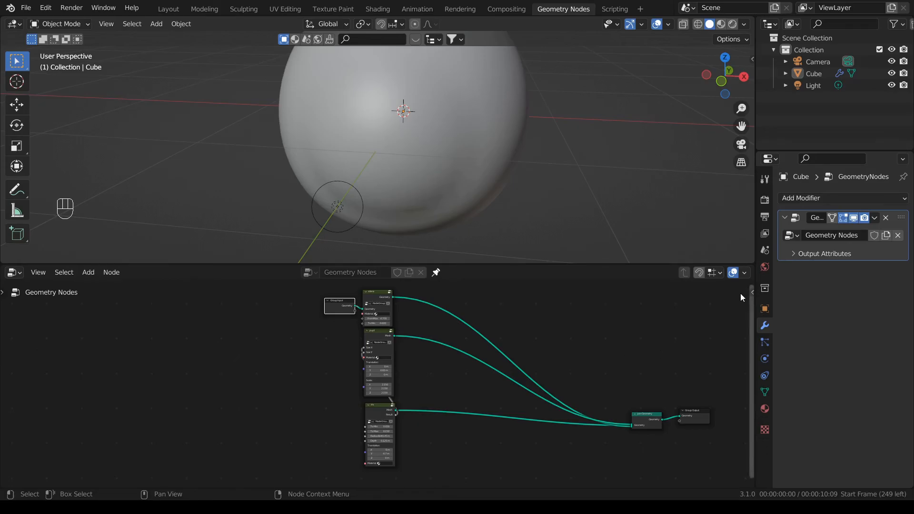
# Step: Examine the iris inside the eyeball from the side with X-ray display, and restore the solid view
pyautogui.moveTo(547, 224)
pyautogui.mouseDown(button='middle')
pyautogui.moveTo(484, 206)
pyautogui.moveTo(464, 191)
pyautogui.moveTo(508, 188)
pyautogui.moveTo(440, 167)
pyautogui.moveTo(499, 178)
pyautogui.moveTo(542, 172)
pyautogui.moveTo(557, 210)
pyautogui.mouseUp(button='middle')
pyautogui.hotkey('alt', 'z')
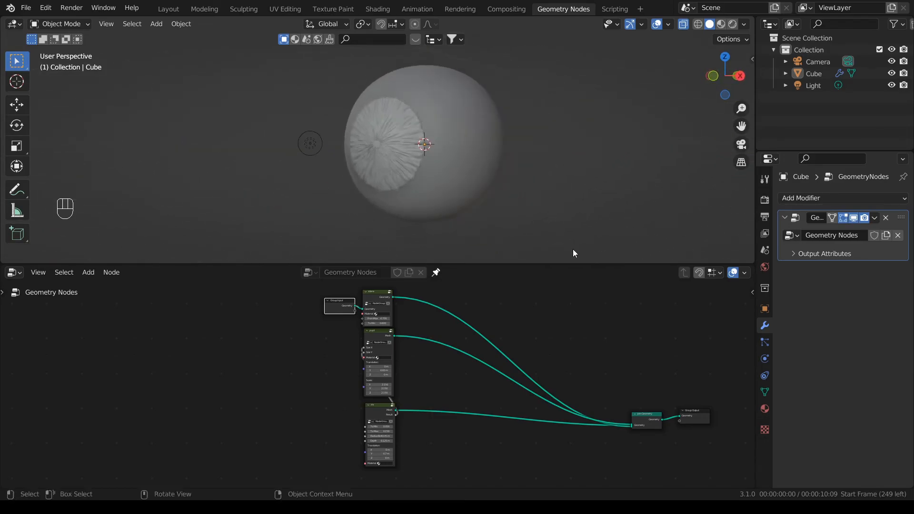
pyautogui.hotkey('alt', 'z')
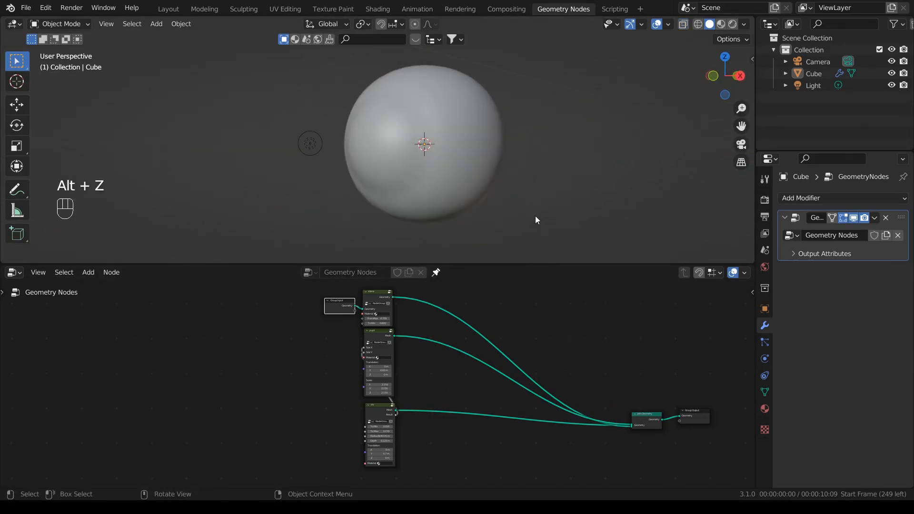